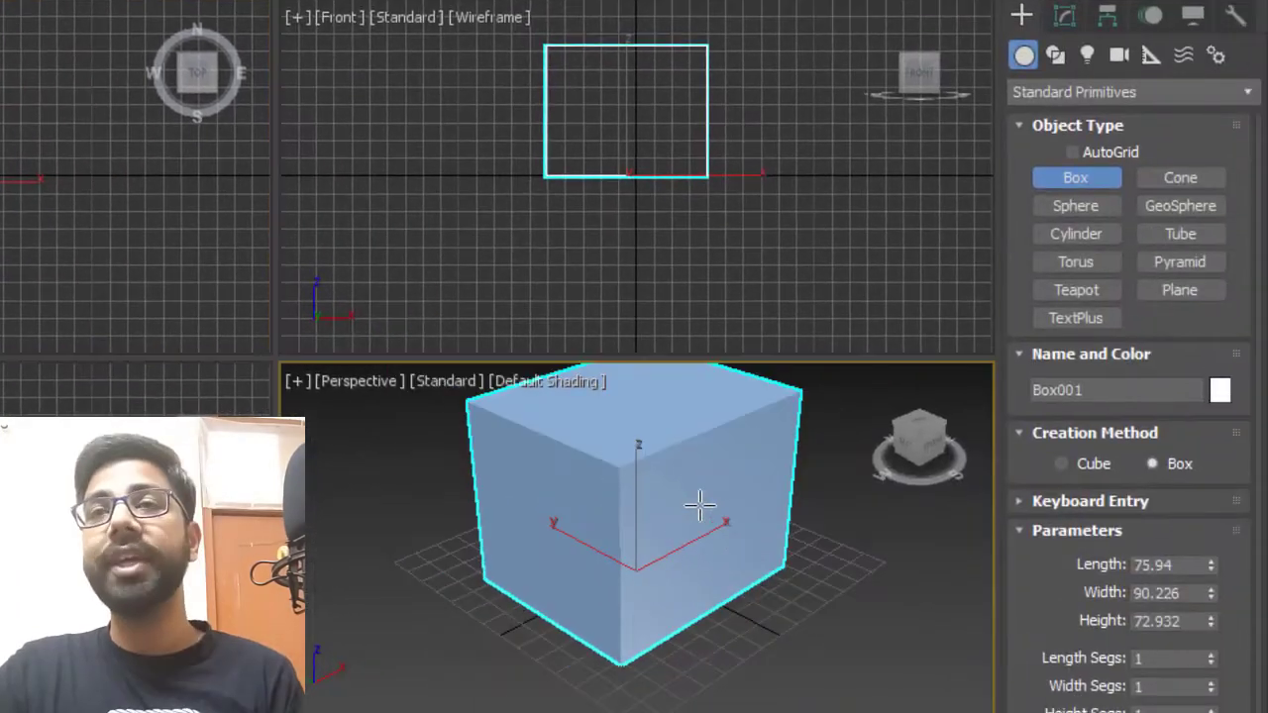
Set the box's length, width and height segments to 10 each.
middle_click_drag(1140, 624, 1117, 678)
middle_click_drag(674, 562, 667, 533, "alt")
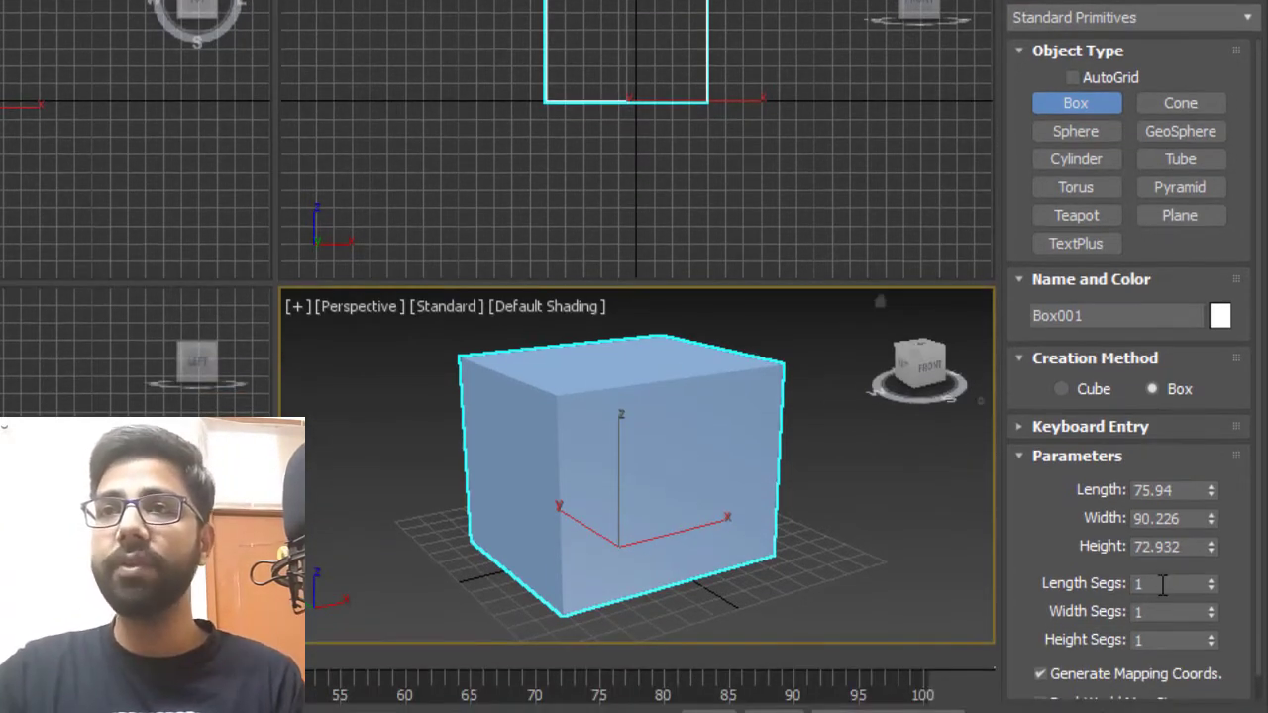
type("0")
key("Tab")
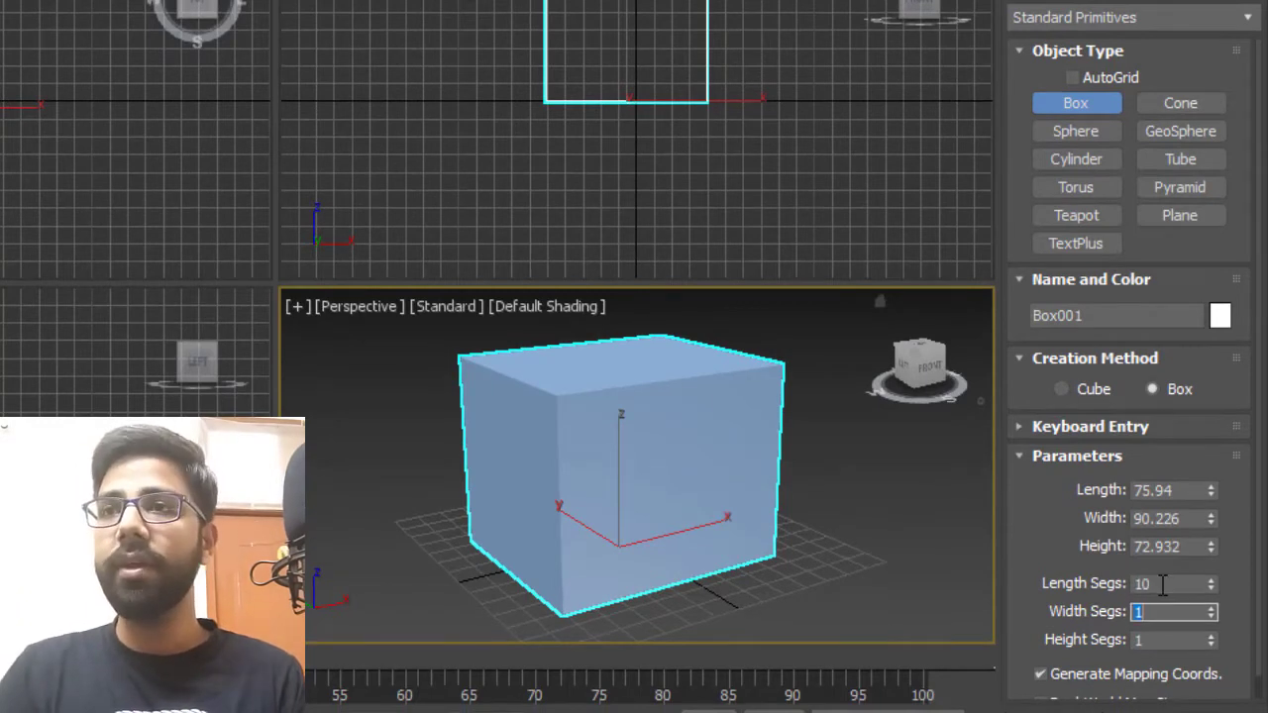
type("10")
key("Tab")
type("10")
key("Tab")
Turn on edged faces display in the perspective viewport.
middle_click_drag(669, 444, 697, 459, "alt")
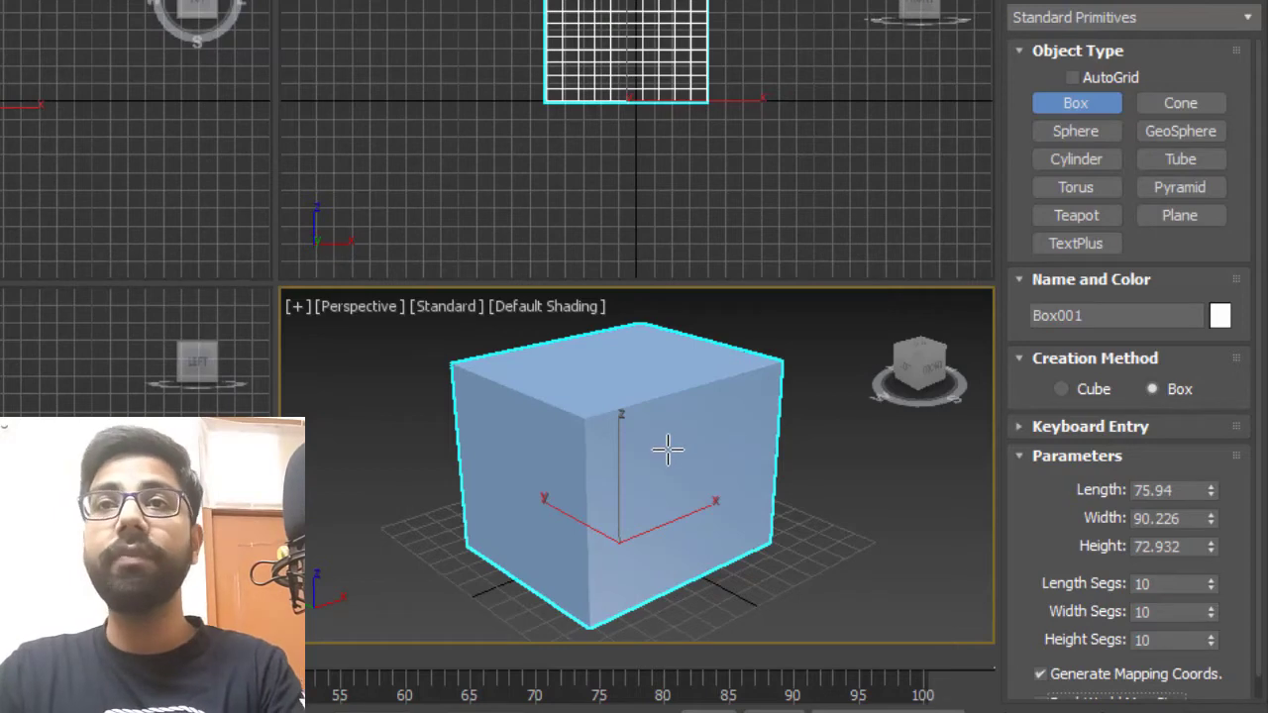
key("F4")
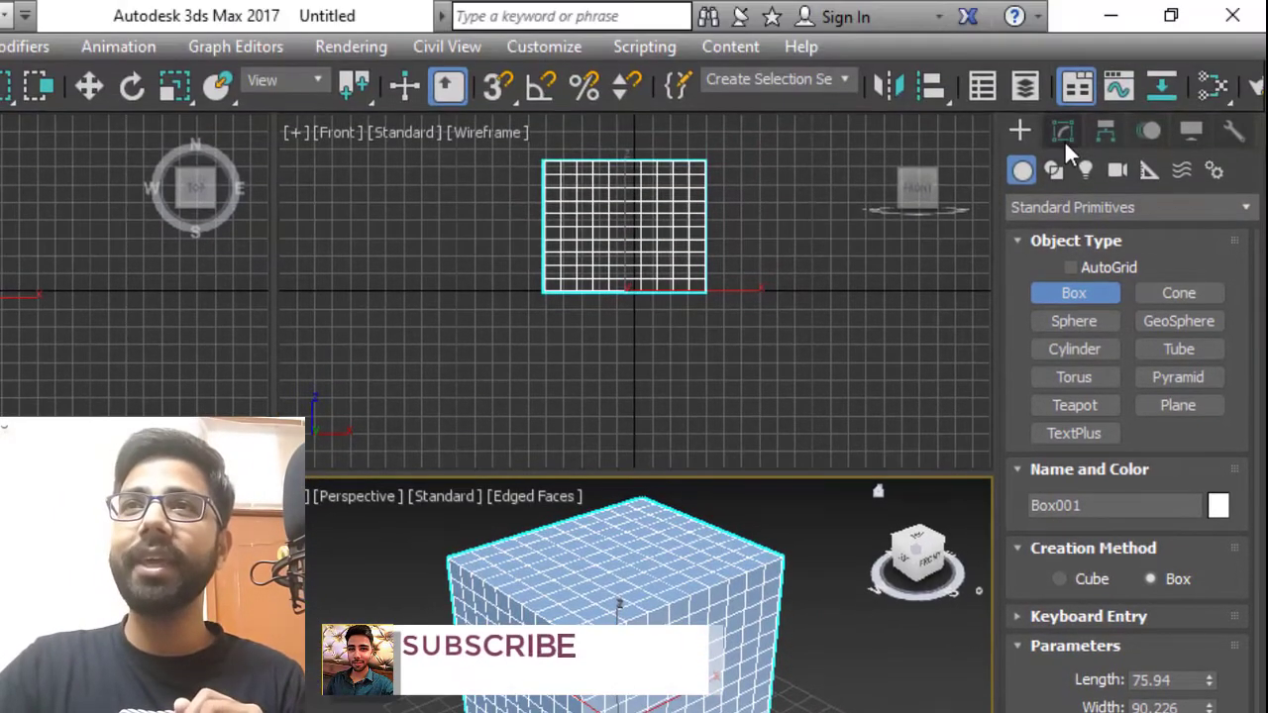
Apply an FFD 2x2x2 modifier to the box.
left_click(1065, 133)
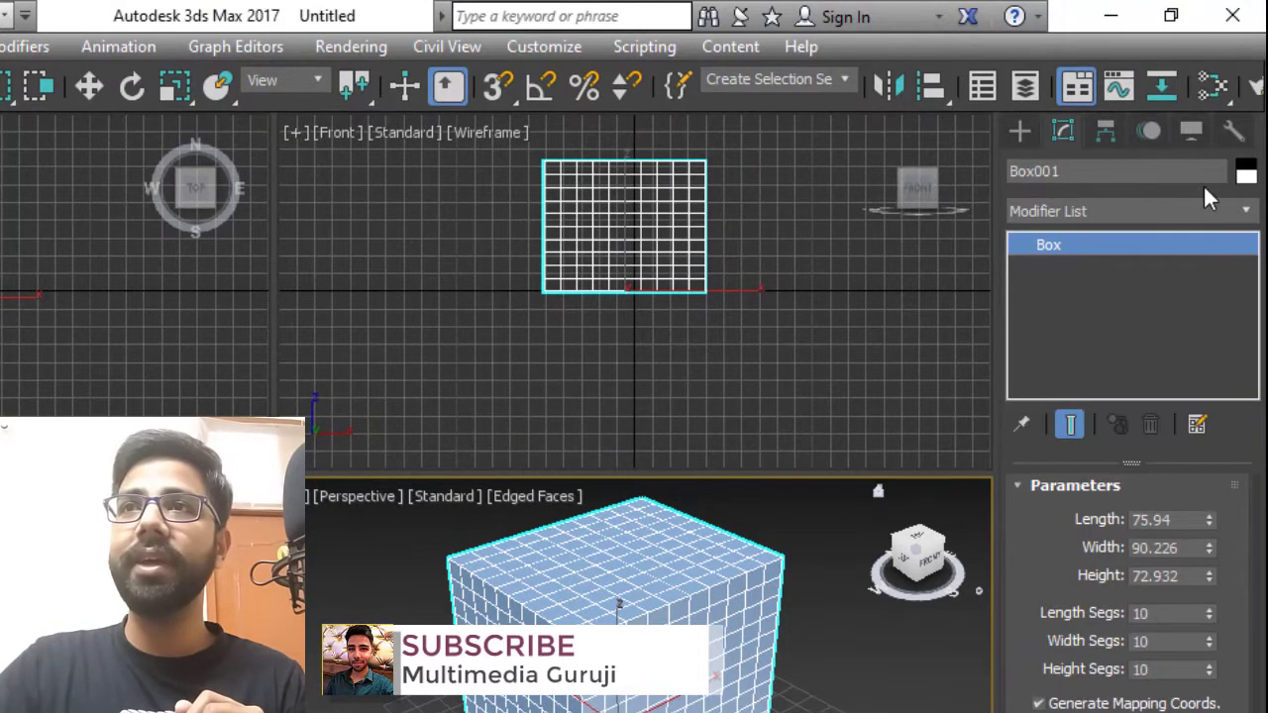
left_click(1235, 210)
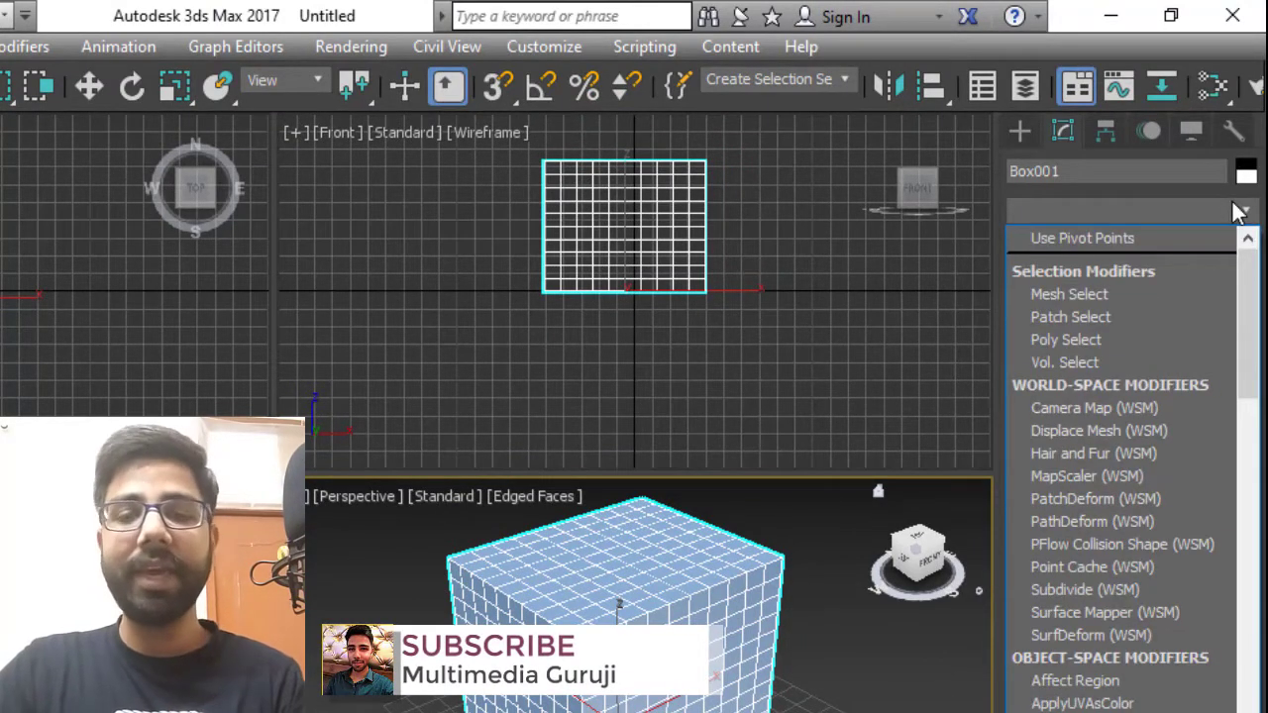
key("f")
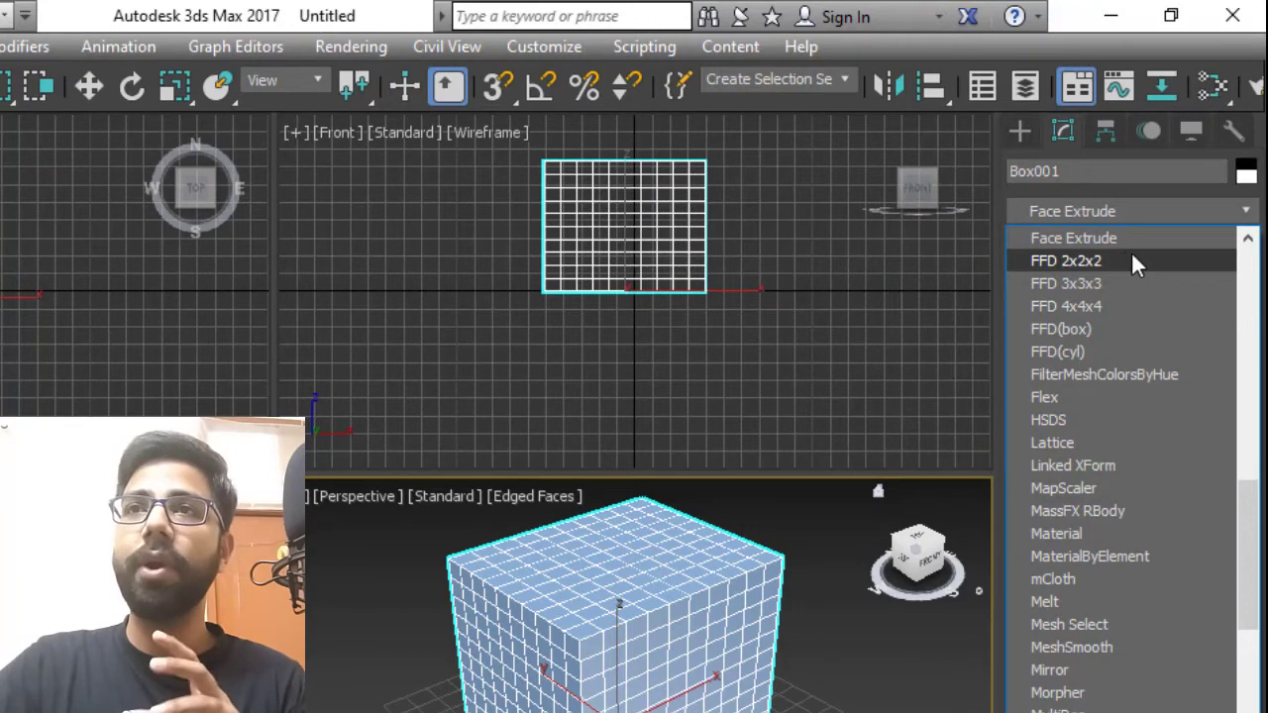
left_click(1090, 261)
scroll(835, 554, "down", 4)
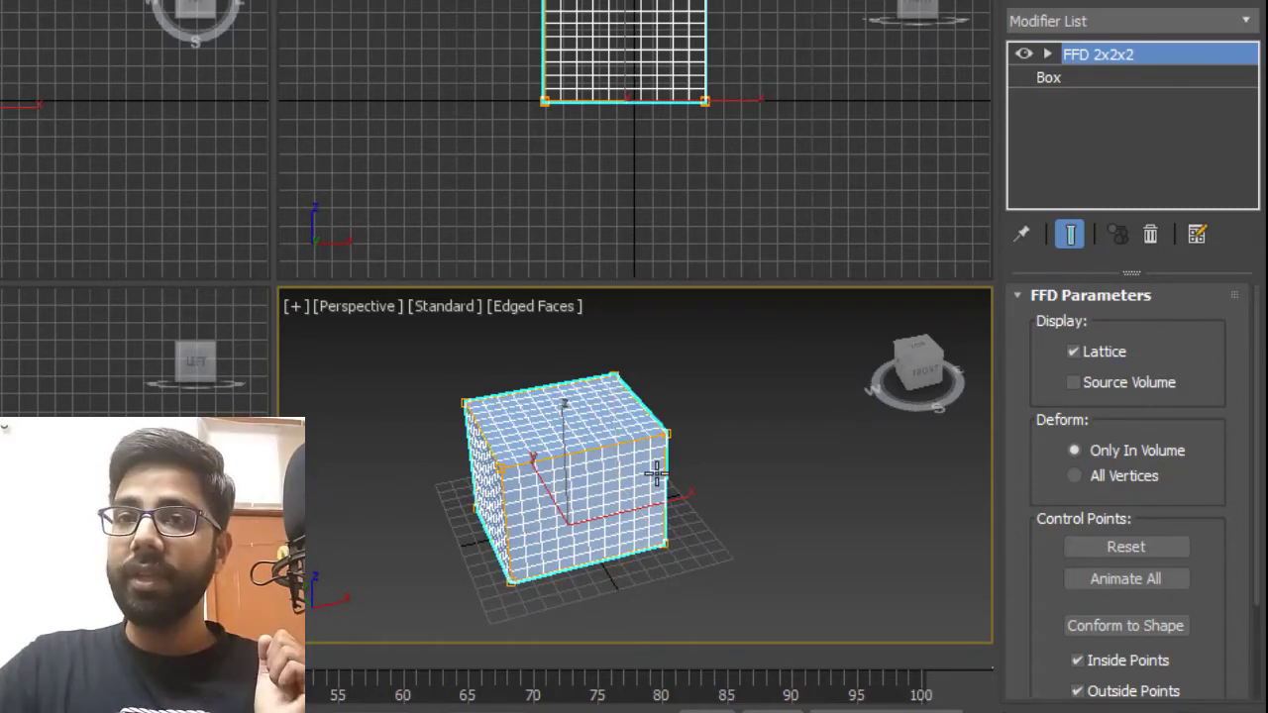
Expand the FFD 2x2x2 modifier, review its sub-object levels, and enter the Control Points level.
left_click_drag(1188, 470, 1199, 597)
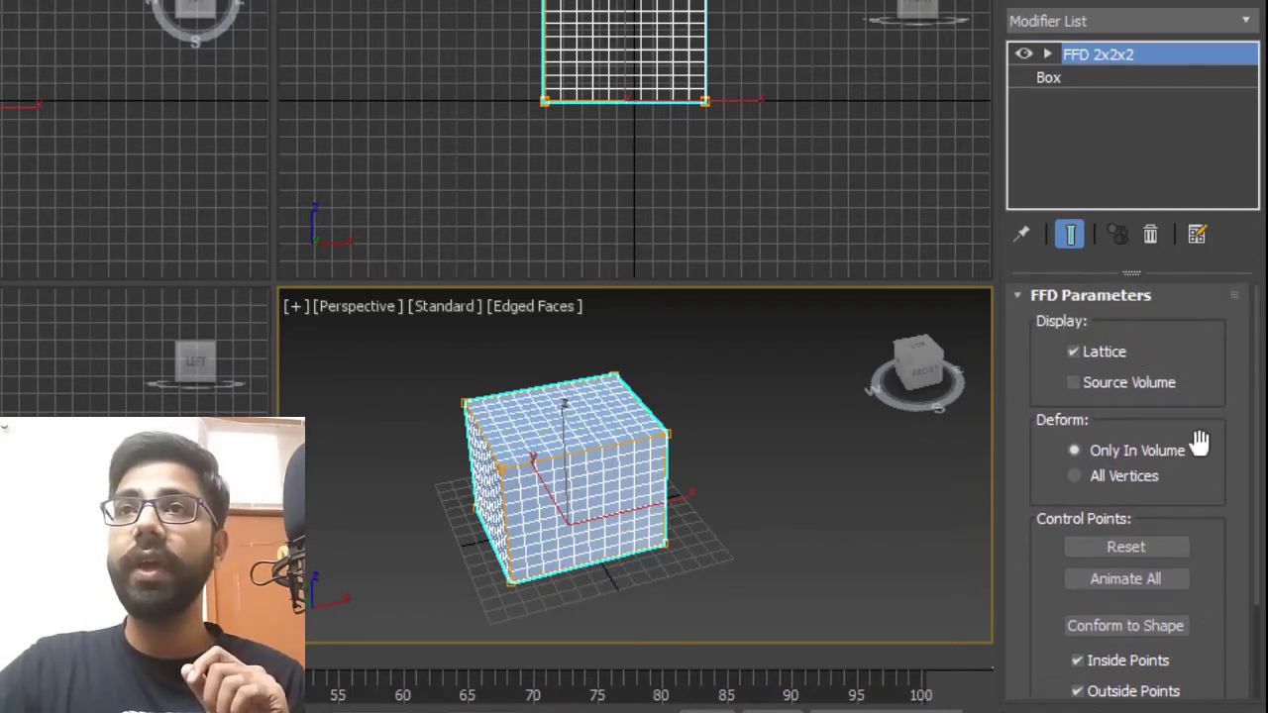
left_click(1048, 55)
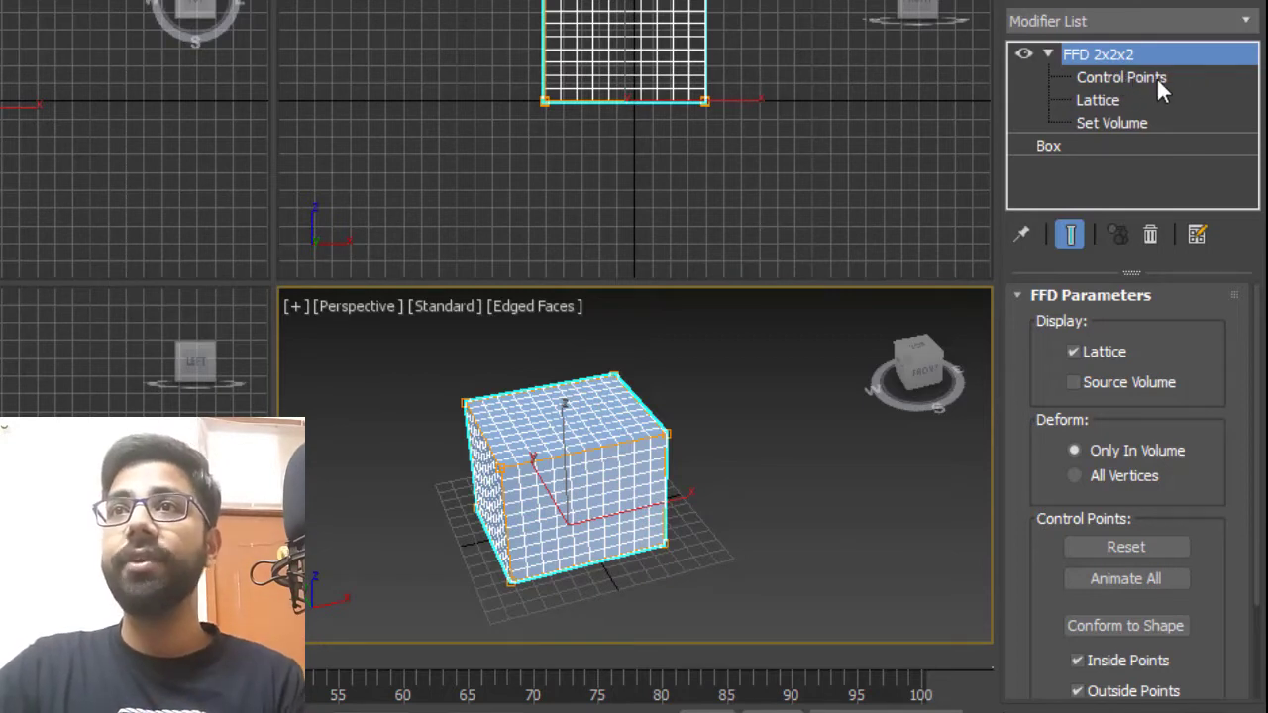
left_click(1156, 77)
left_click(1135, 100)
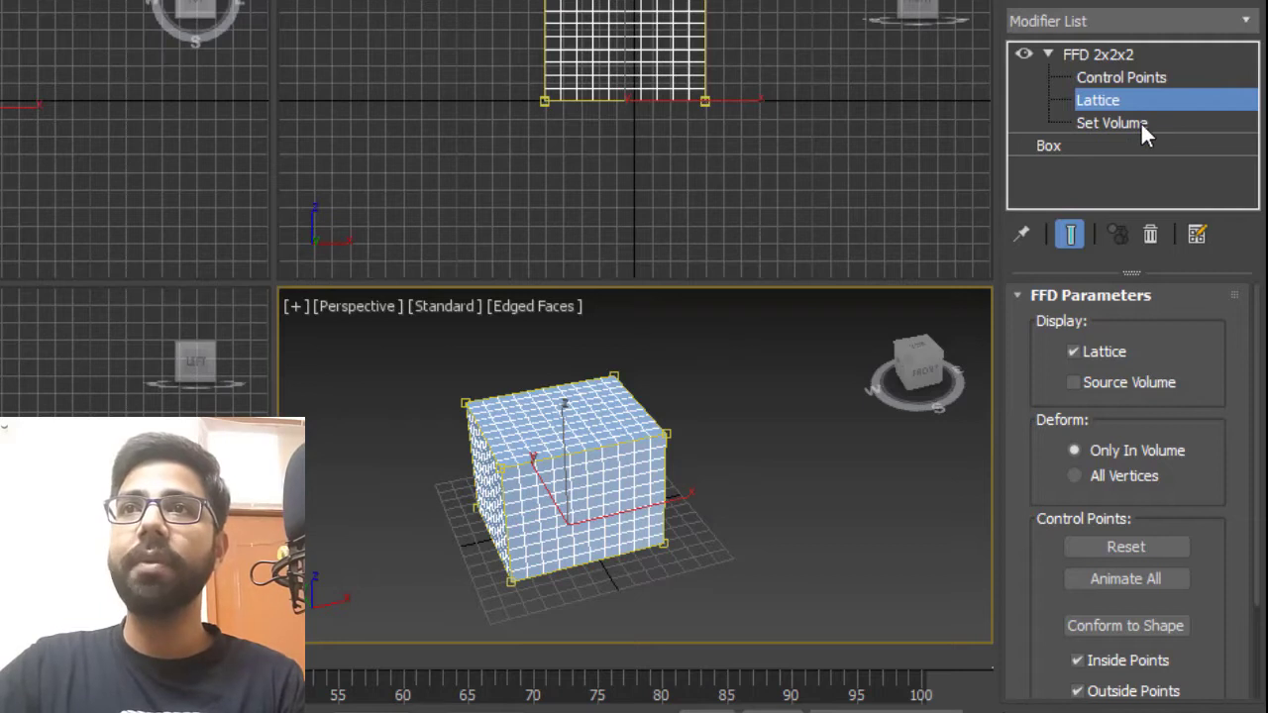
left_click(1140, 122)
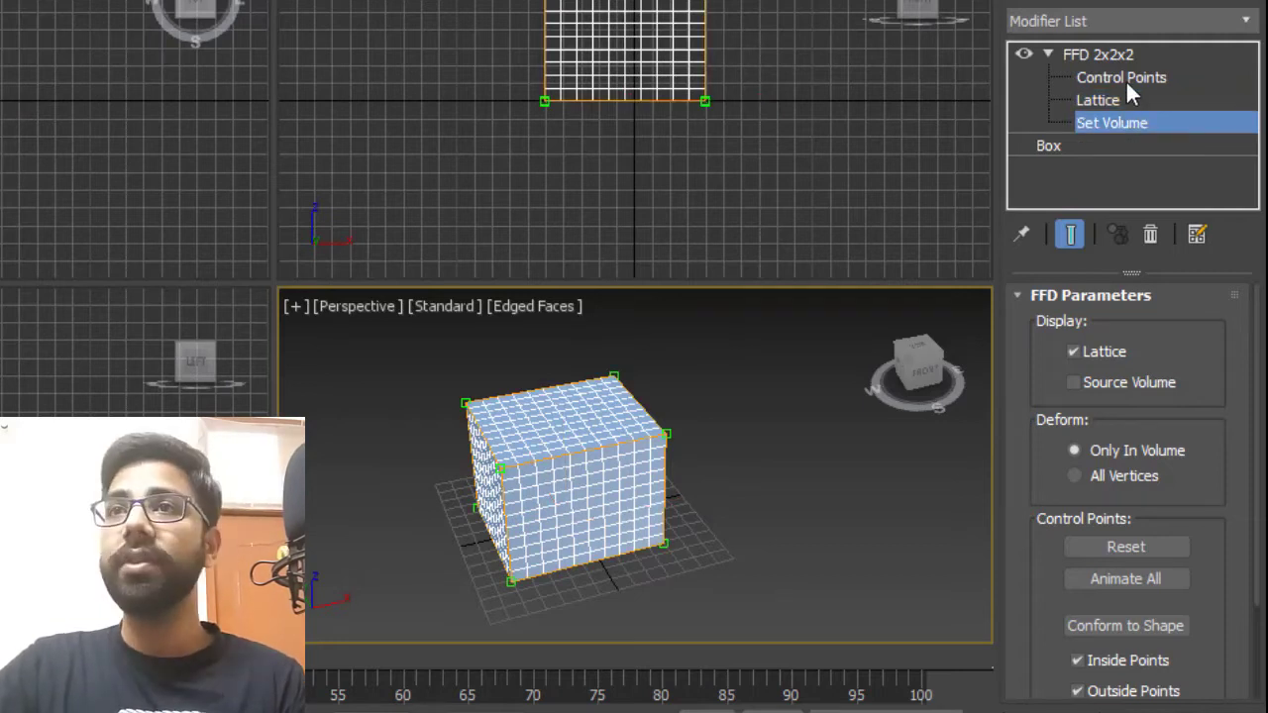
left_click(1139, 79)
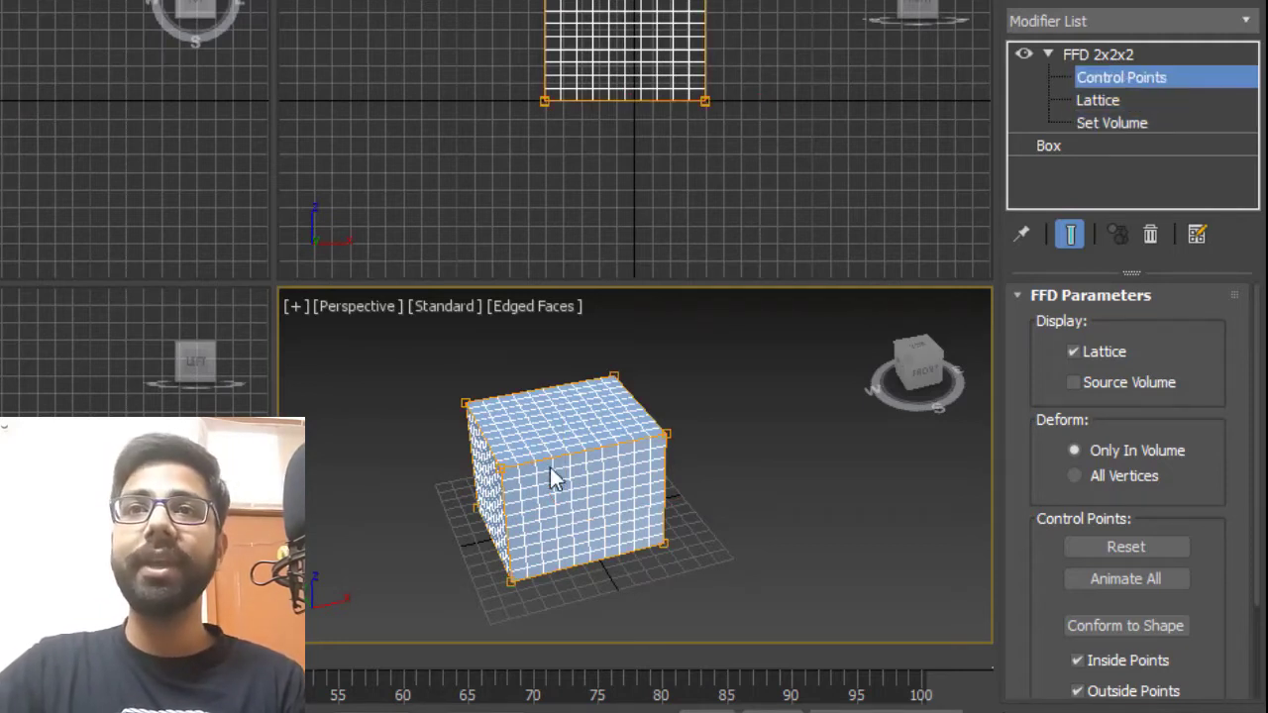
Select the box's top right corner control point and pull it outward and upward.
mouse_move(584, 527)
middle_mouse_down("alt")
mouse_move(618, 496)
mouse_move(557, 483)
mouse_move(595, 519)
middle_mouse_up("alt")
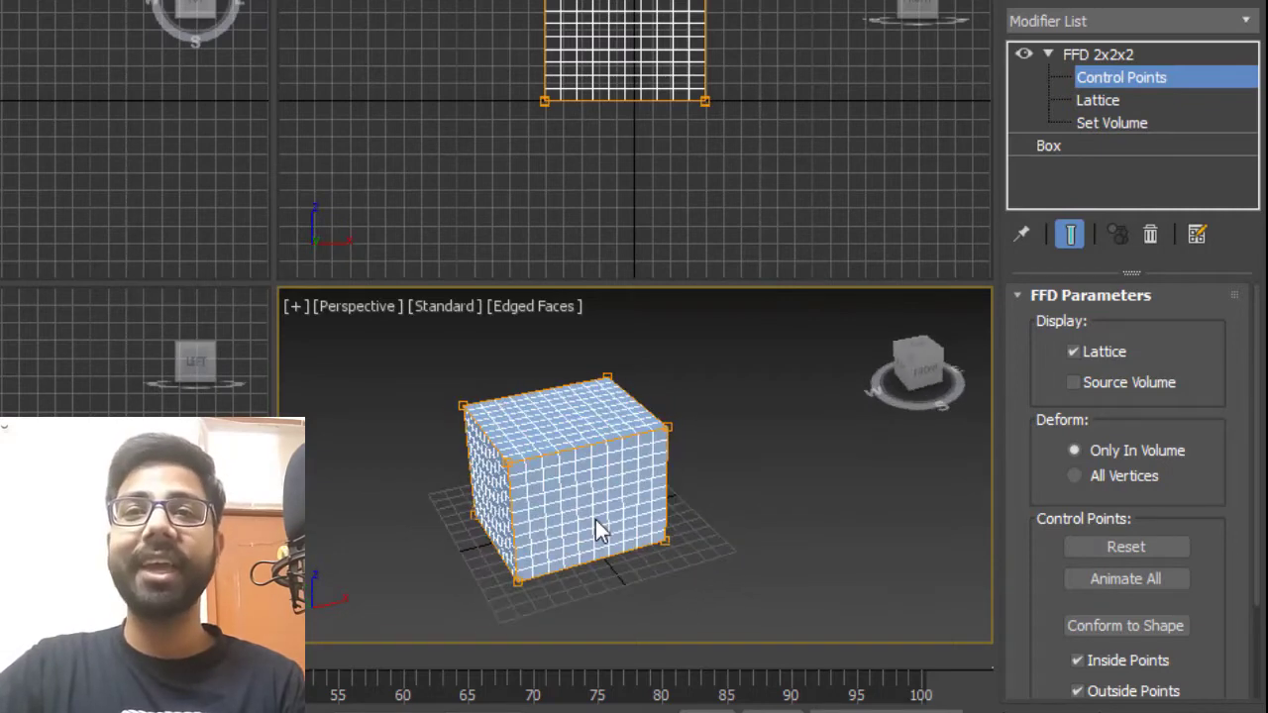
left_click(671, 426)
scroll(681, 455, "up", 3)
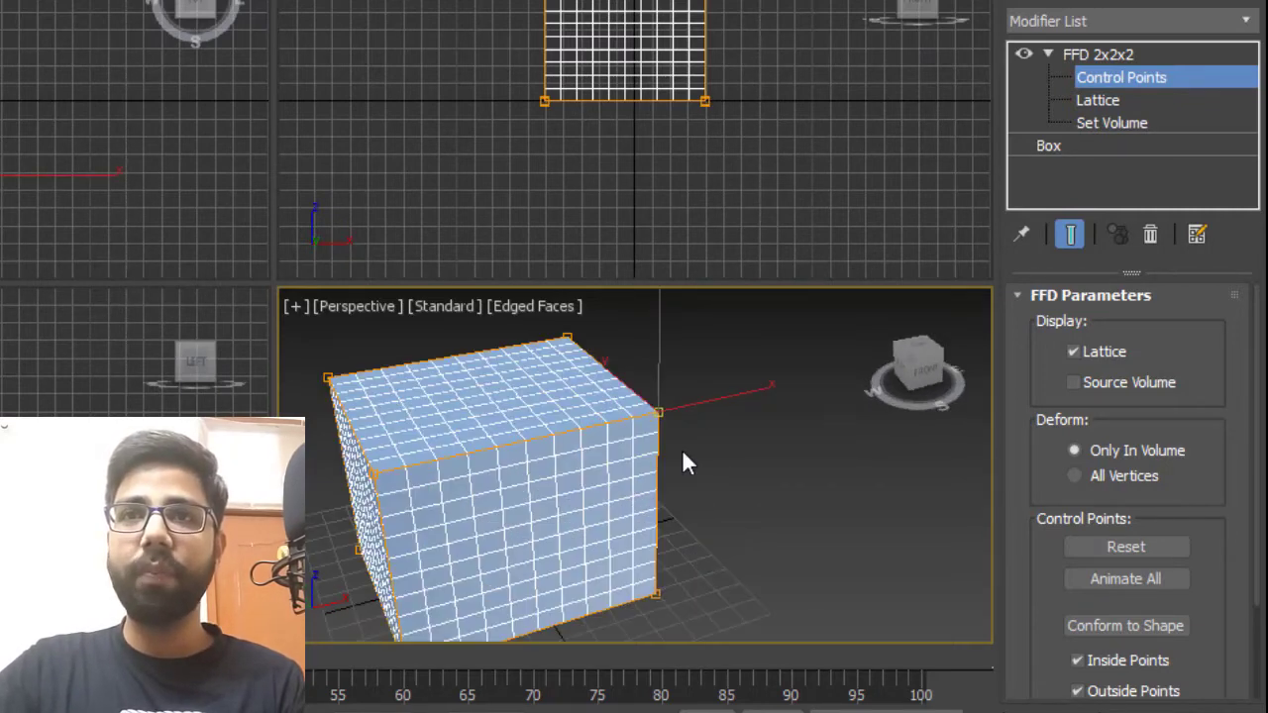
middle_click_drag(682, 456, 725, 476)
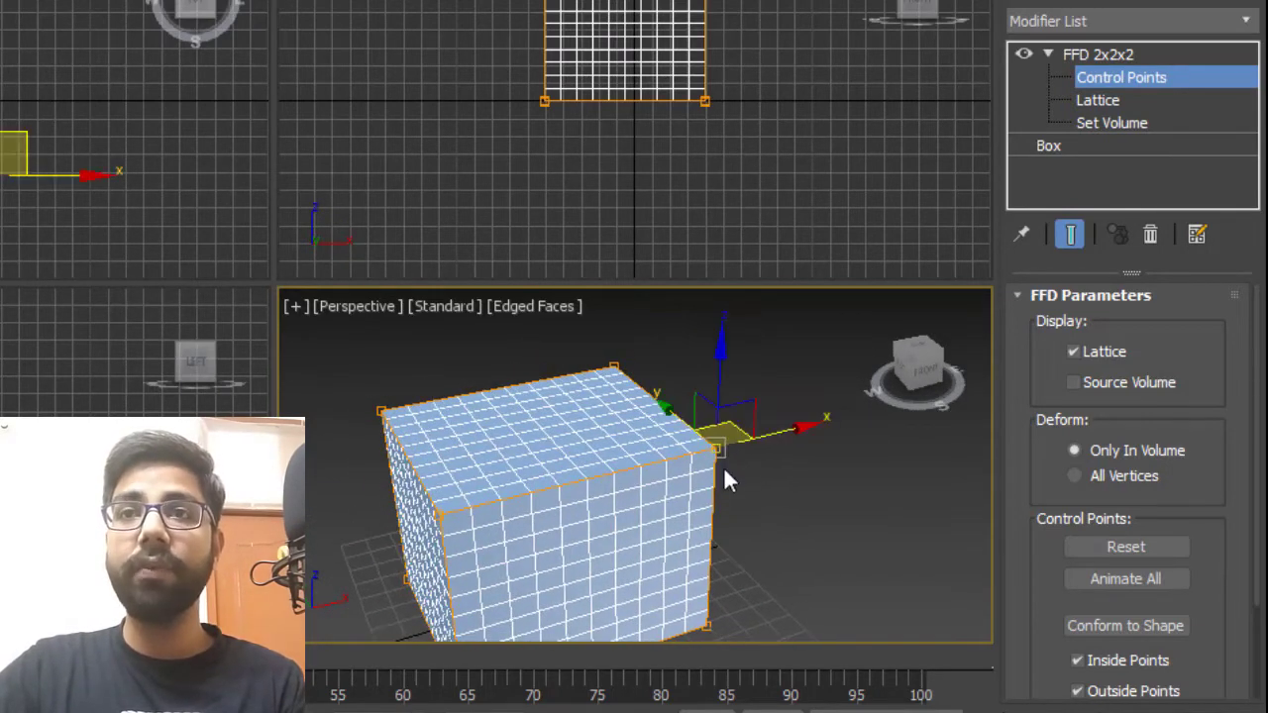
left_click_drag(722, 447, 875, 332)
scroll(753, 474, "down", 3)
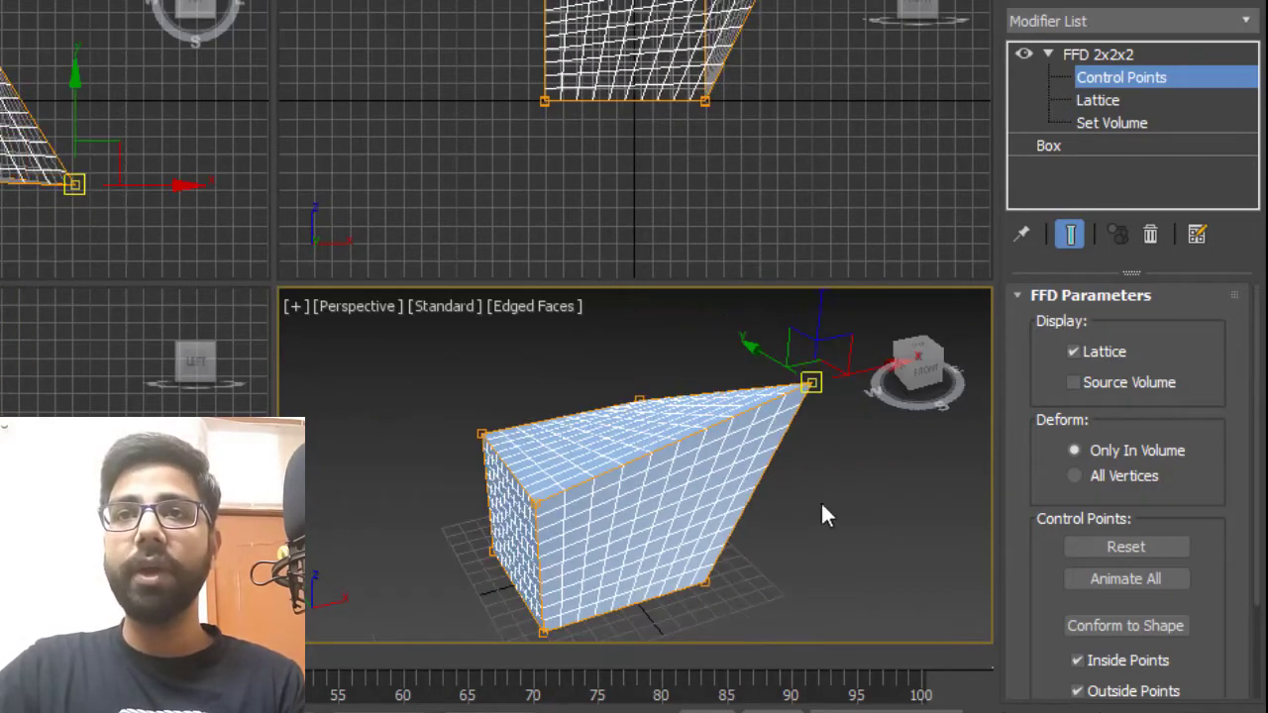
Select the top left corner control point and pull it outward to widen the shape.
middle_click_drag(820, 501, 764, 495, "alt")
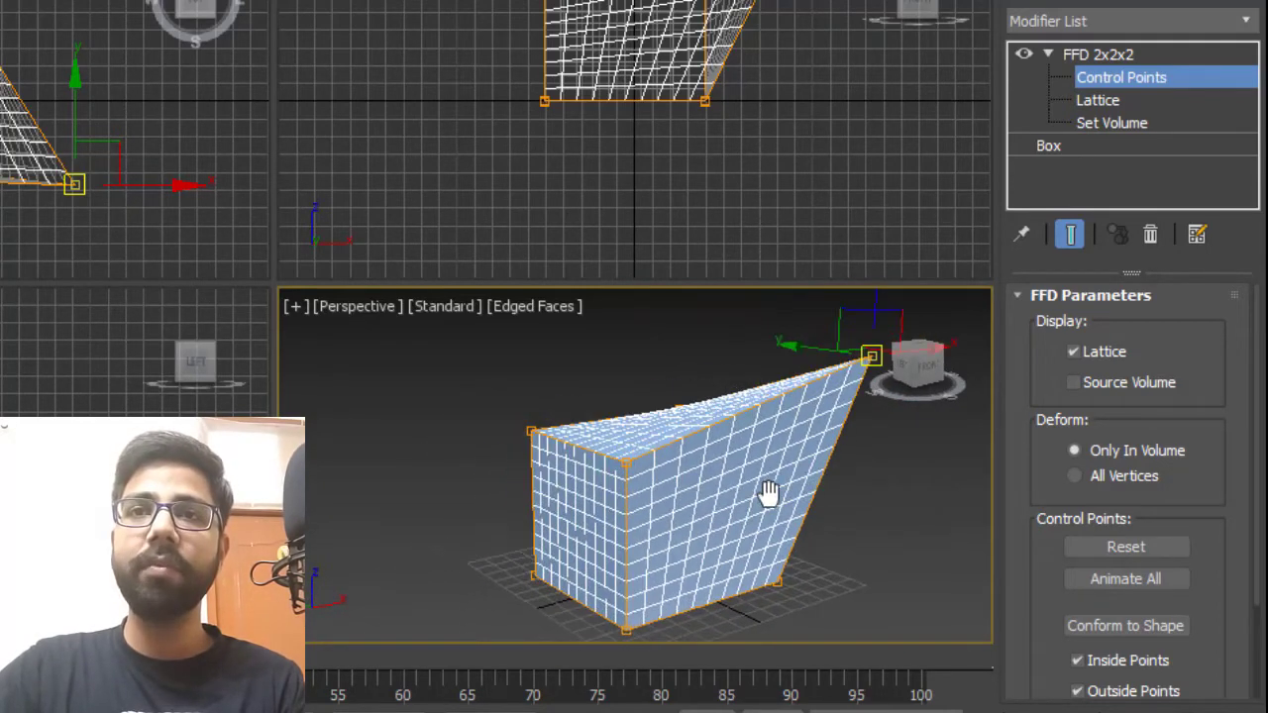
left_click(530, 432)
left_click_drag(531, 430, 495, 465)
middle_click_drag(683, 475, 640, 365, "alt")
middle_click_drag(643, 427, 693, 458, "alt")
Return to the Box level and set its length, width and height segments to 1.
left_click(1101, 146)
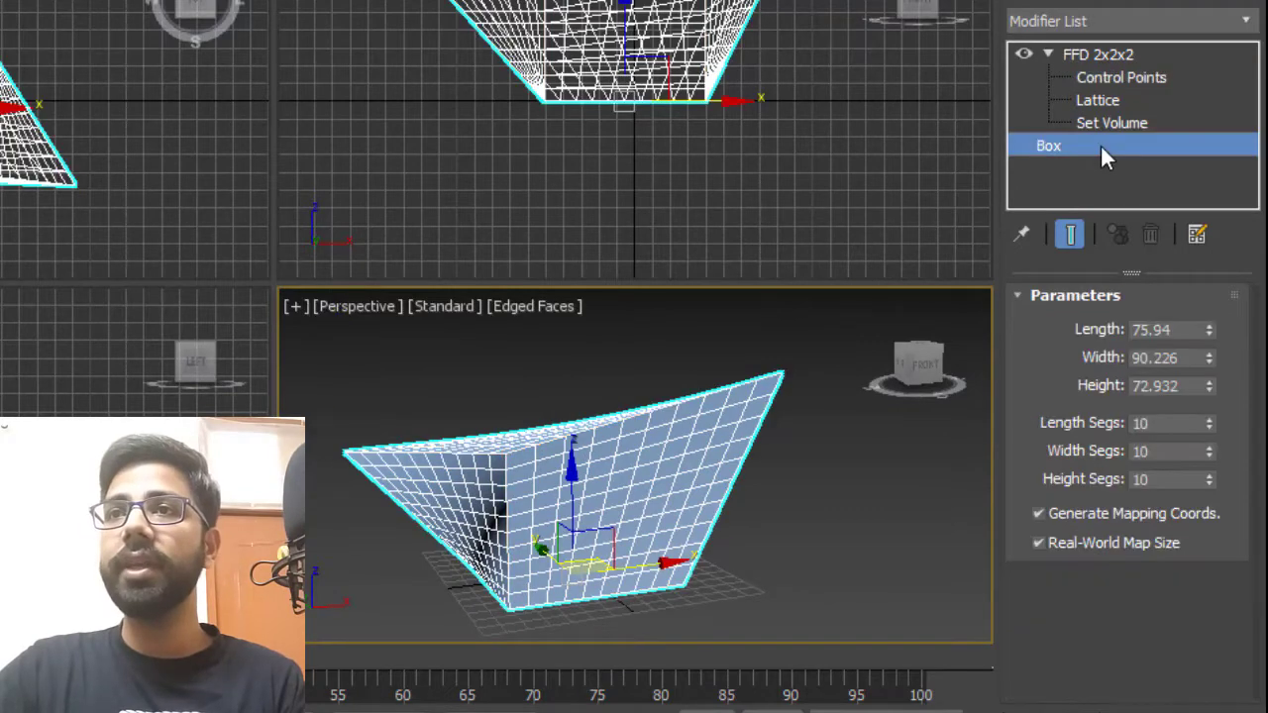
double_click(1172, 424)
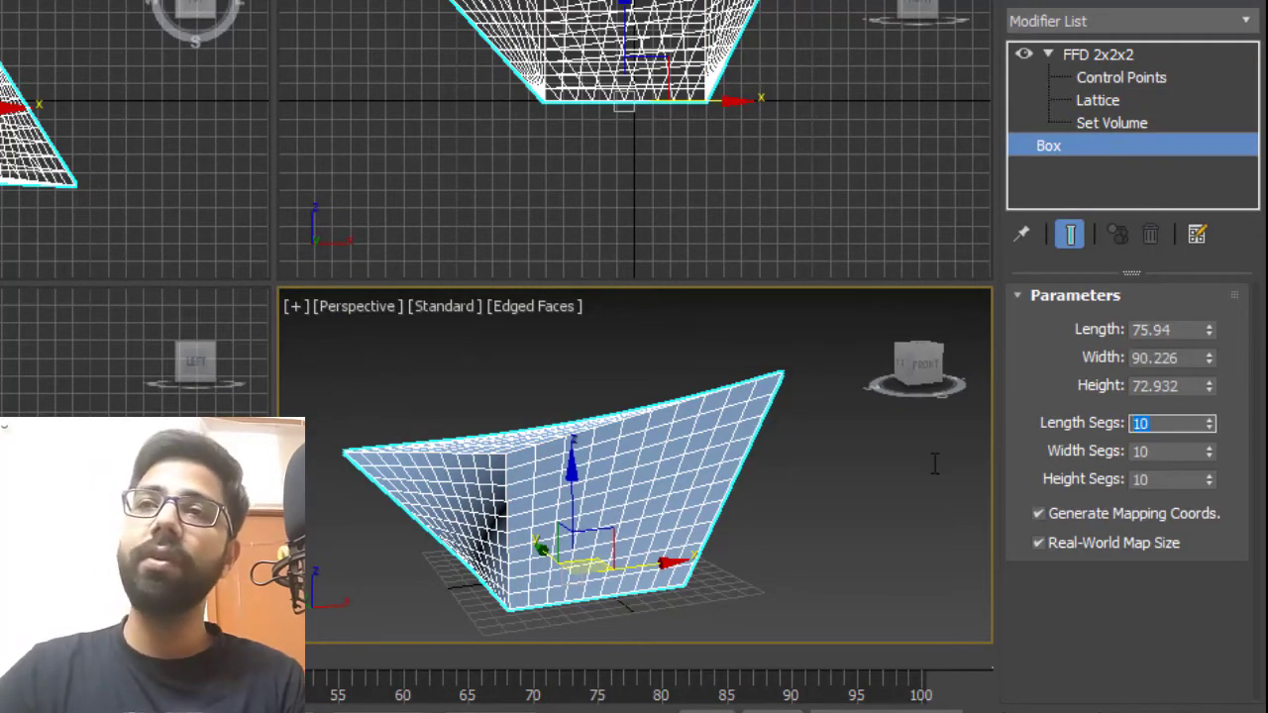
type("1")
key("Tab")
type("1")
key("Tab")
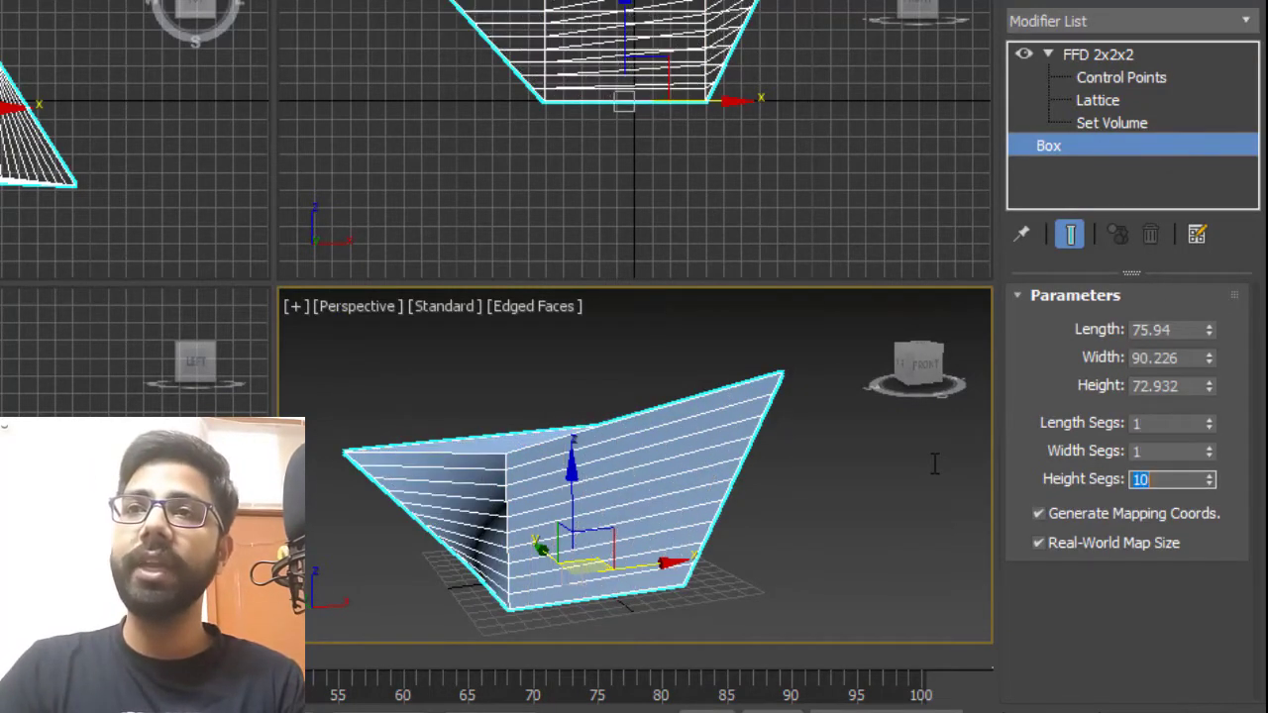
type("1")
key("Tab")
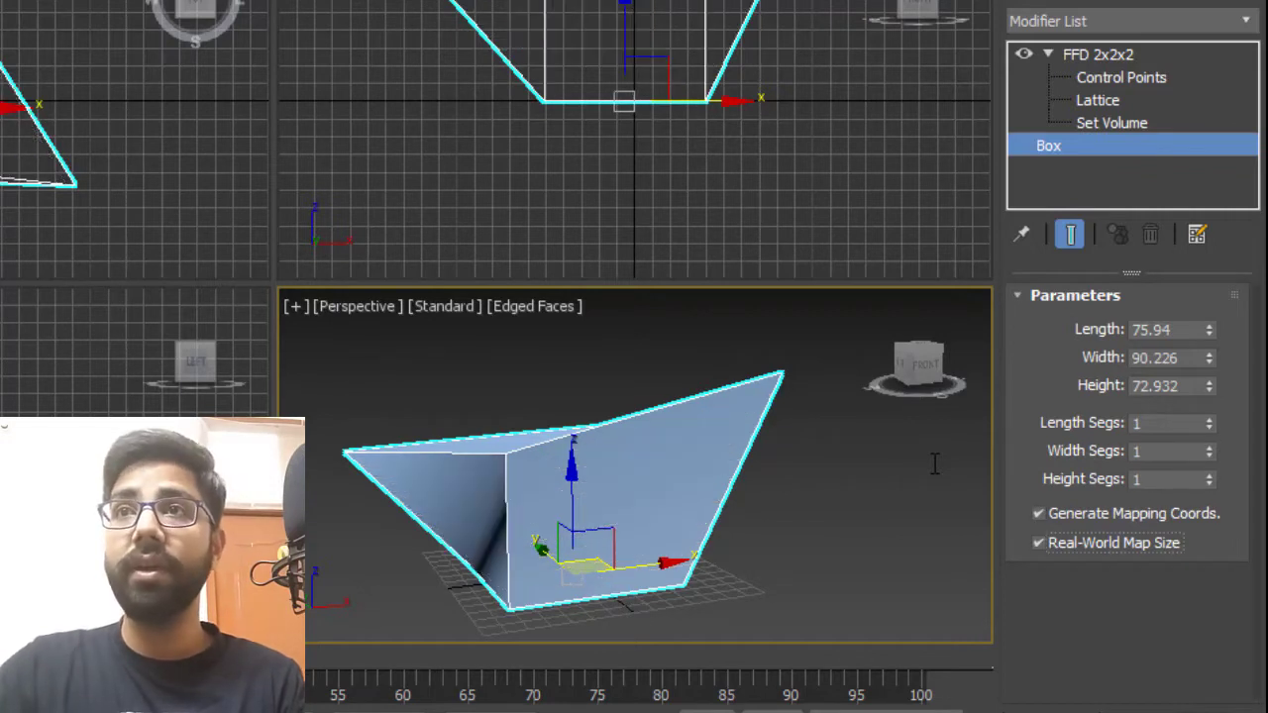
left_click(1117, 75)
middle_click_drag(500, 512, 599, 400, "alt")
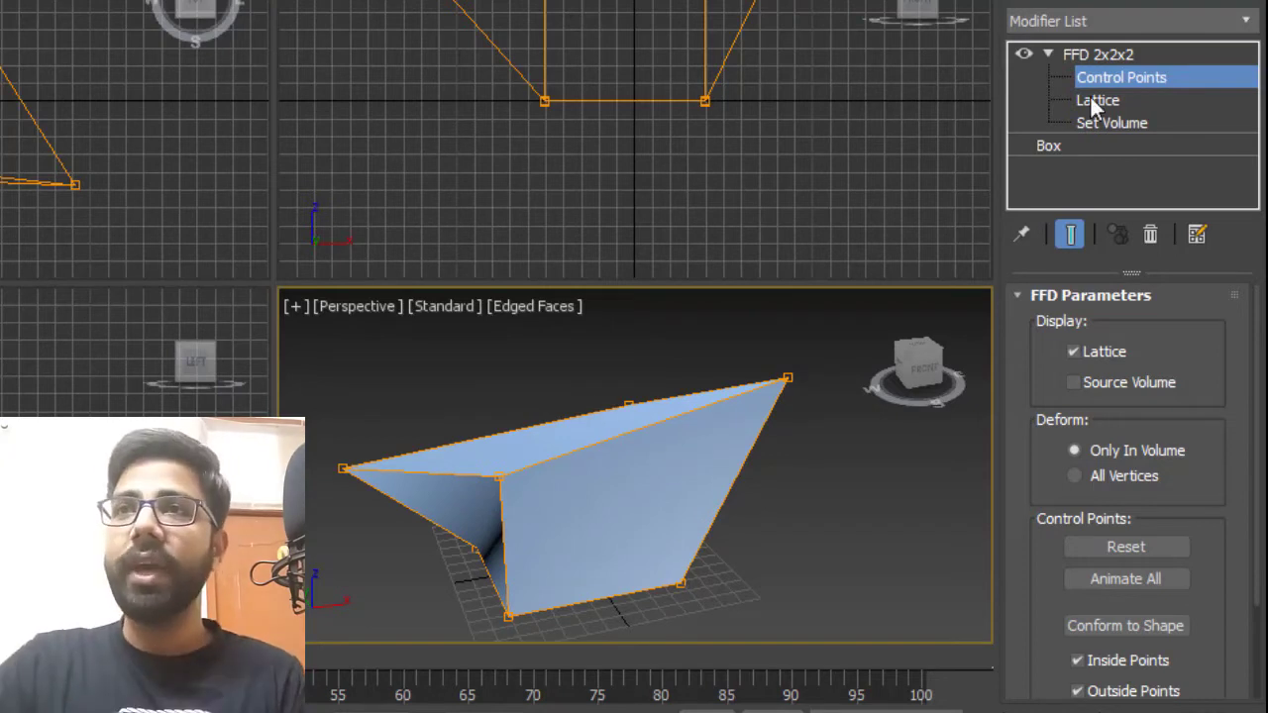
left_click(1115, 81)
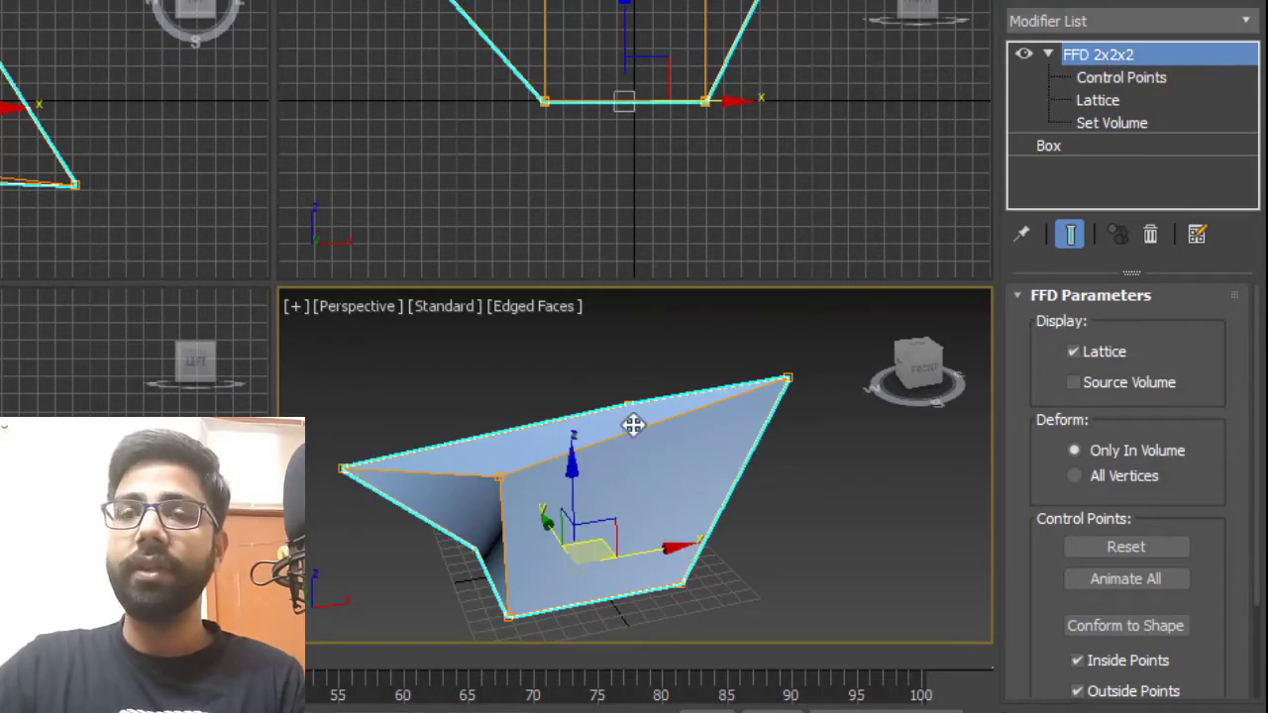
Clone the deformed object beside the original as an independent Copy.
scroll(624, 434, "down", 5)
middle_click_drag(776, 446, 752, 484, "alt")
middle_click_drag(752, 483, 702, 473)
scroll(701, 480, "up", 2)
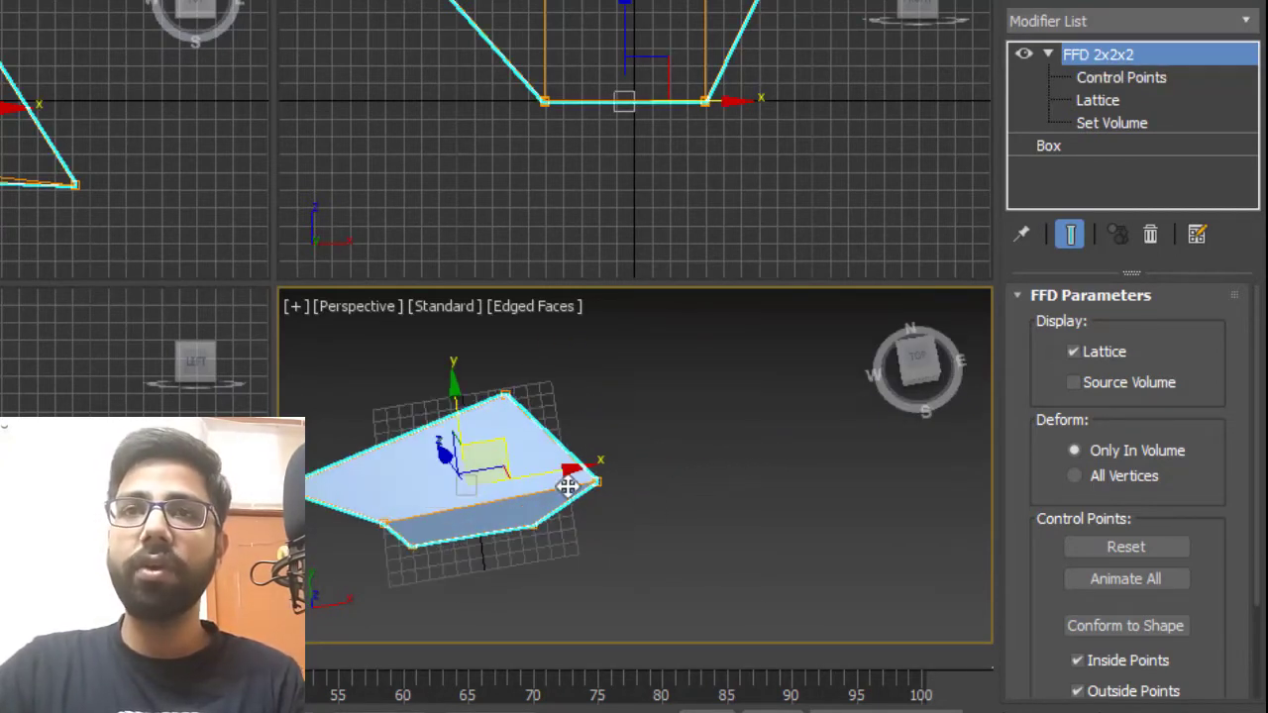
left_click_drag(566, 473, 840, 436, "shift")
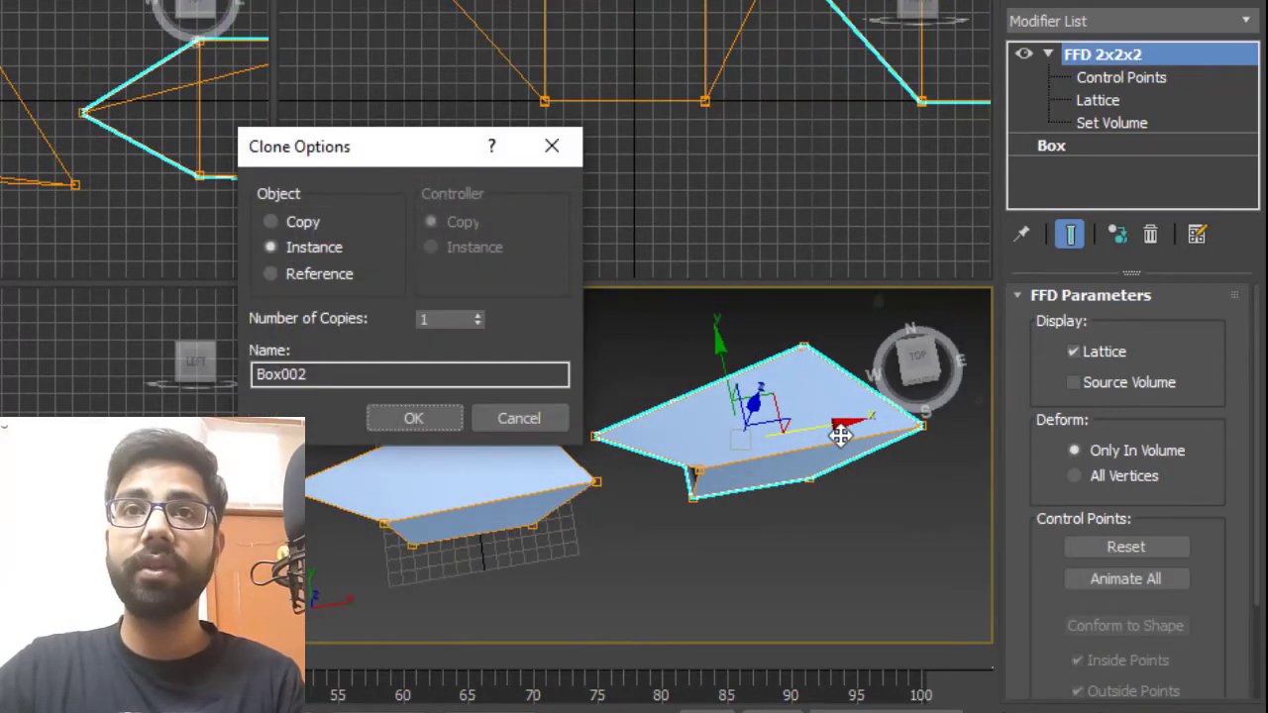
left_click(278, 221)
left_click(413, 418)
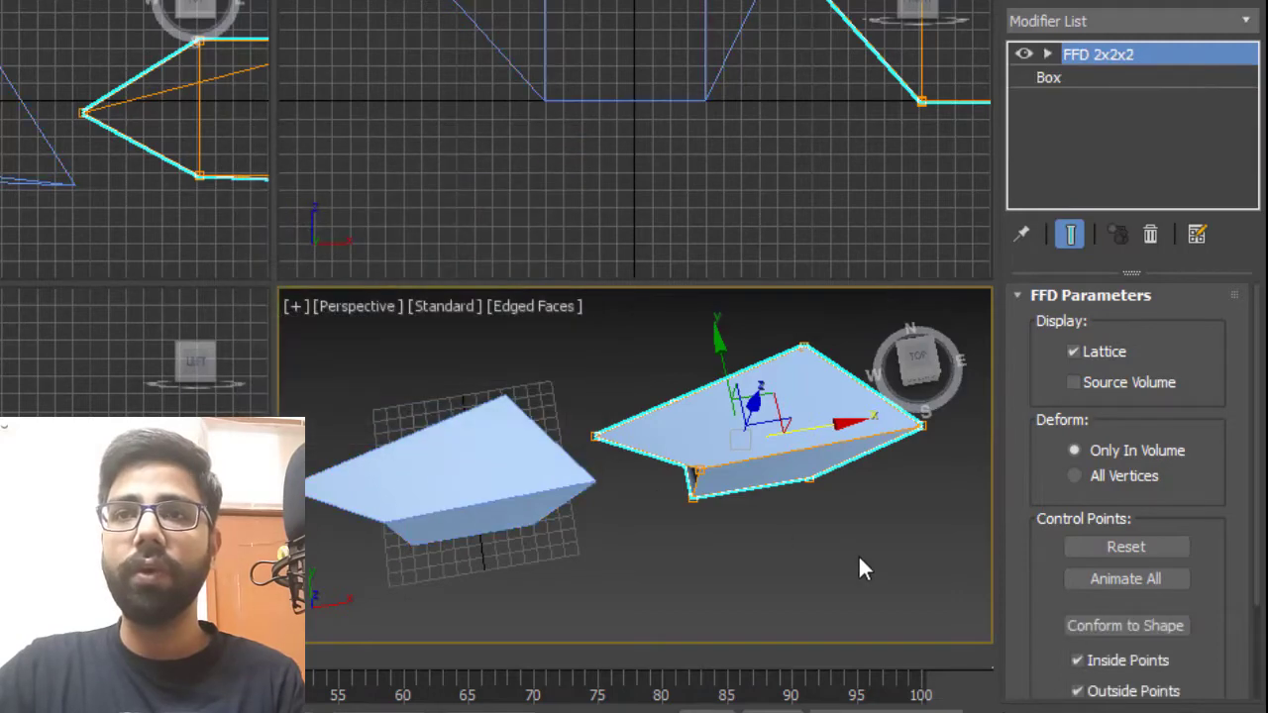
On the copy's Box level, set the length and width segments to 10.
mouse_move(858, 553)
middle_mouse_down("alt")
mouse_move(821, 476)
mouse_move(783, 516)
middle_mouse_up("alt")
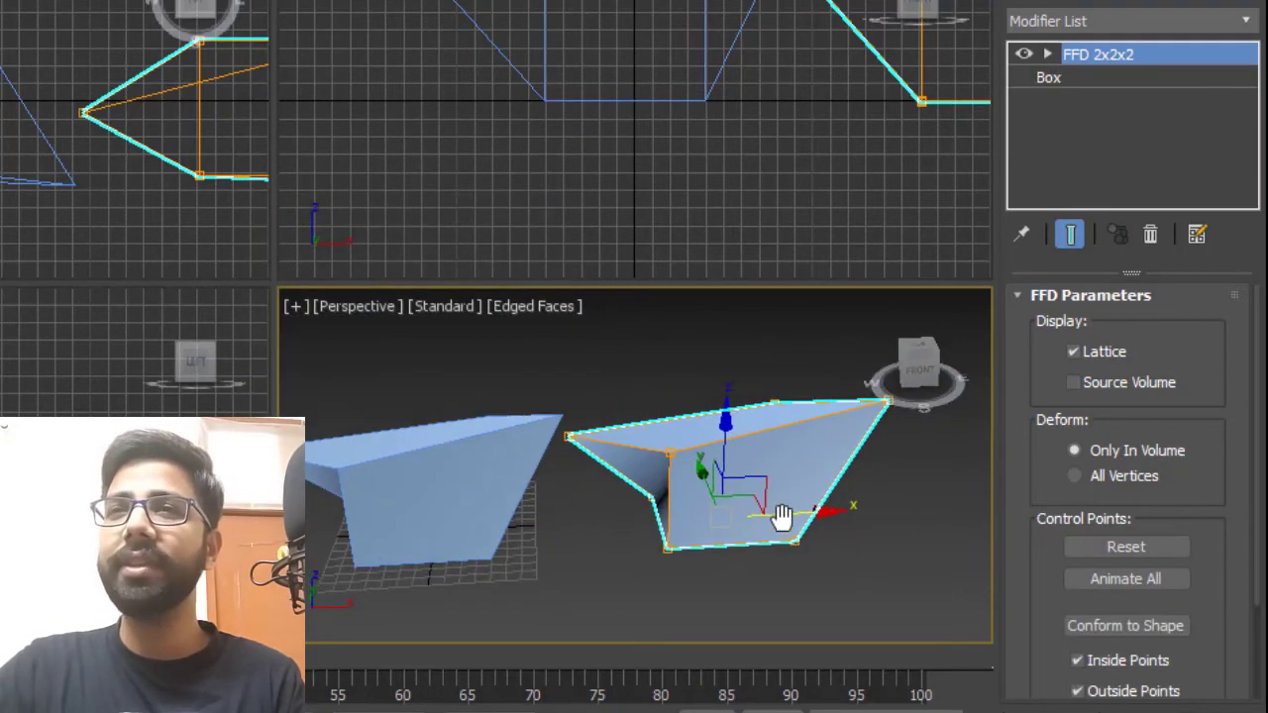
left_click(1050, 78)
double_click(1147, 424)
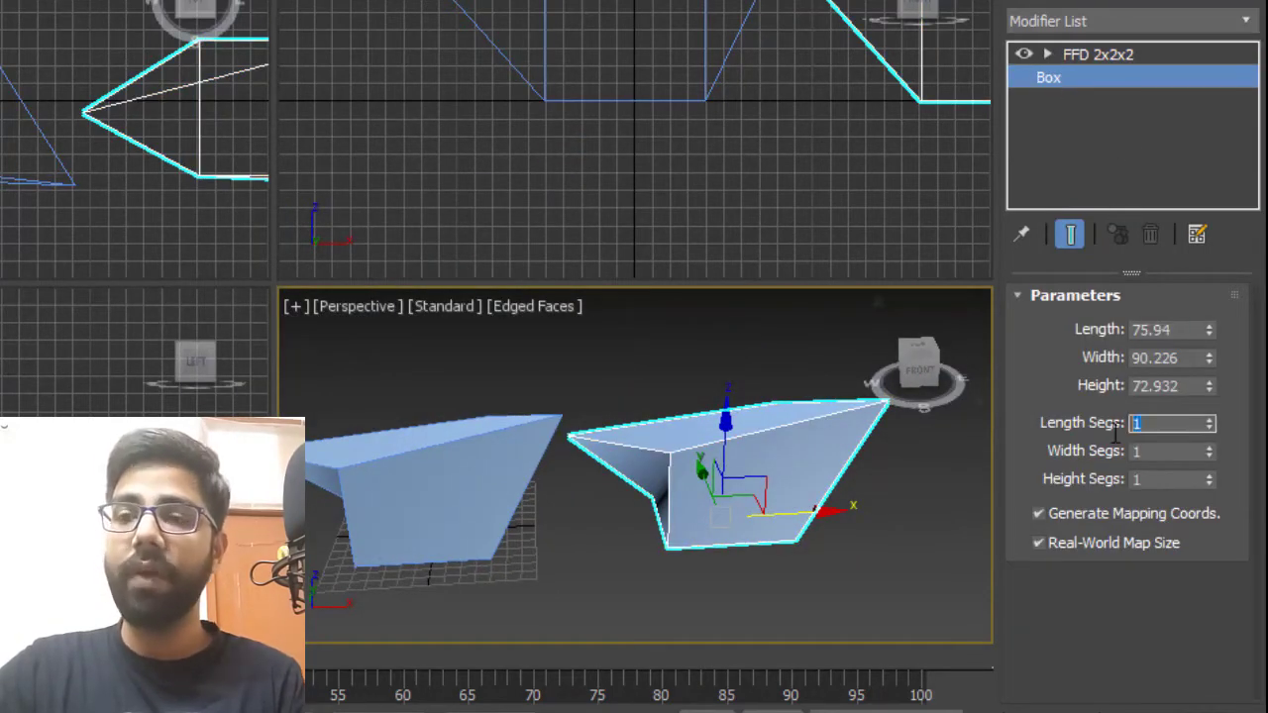
type("10")
key("Tab")
type("10")
key("Tab")
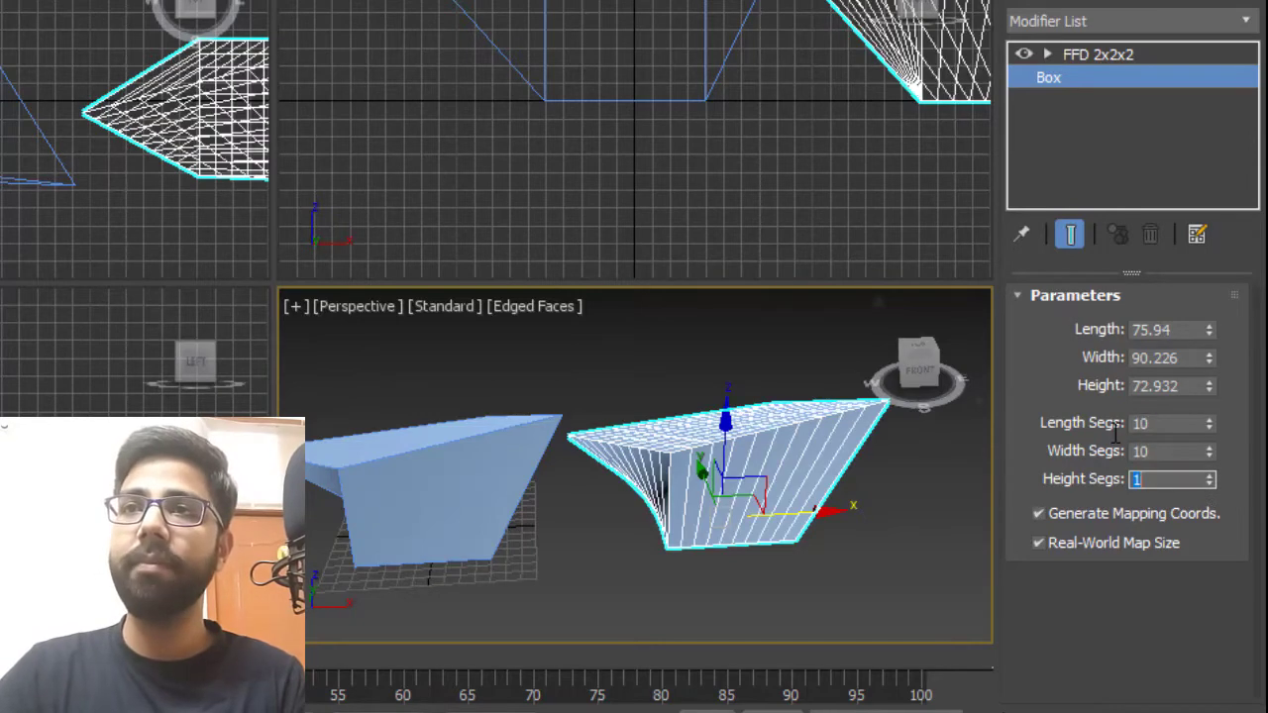
key("Return")
Delete the FFD 2x2x2 modifier from the copy and frame it in the viewport.
middle_click_drag(838, 473, 828, 531, "alt")
left_click(1137, 55)
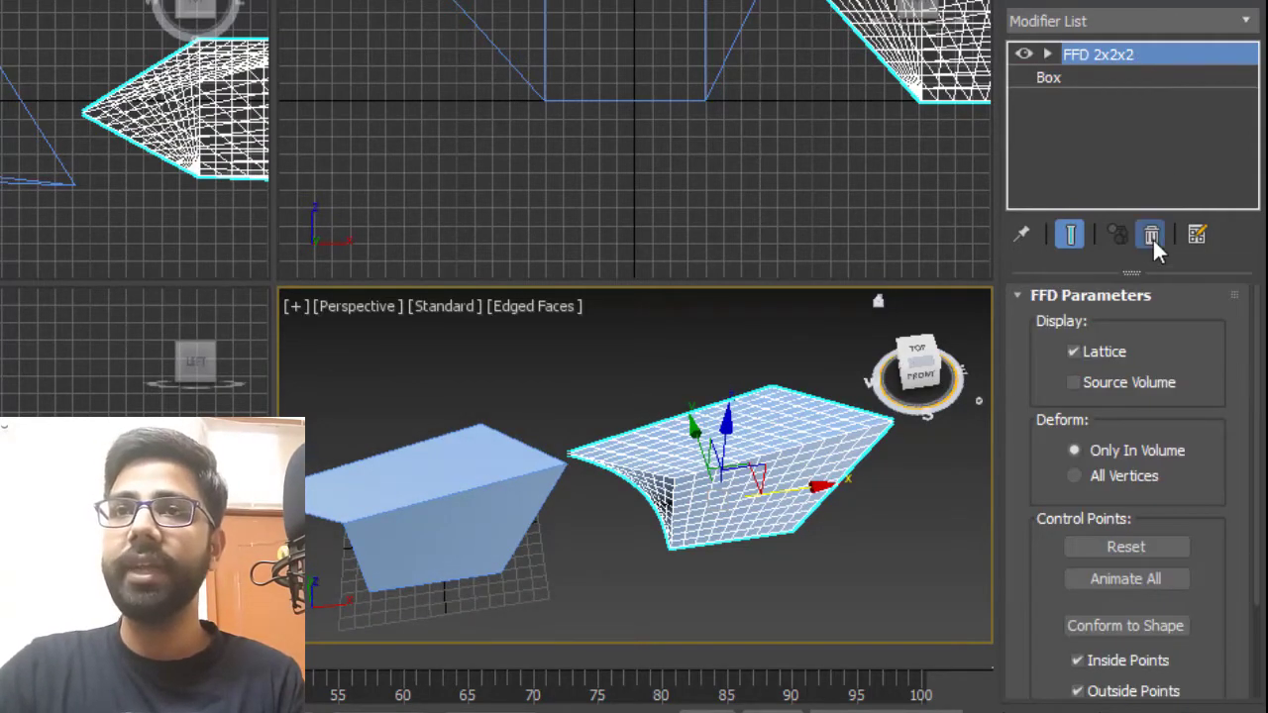
left_click(1152, 237)
middle_click_drag(775, 528, 677, 568)
key("z")
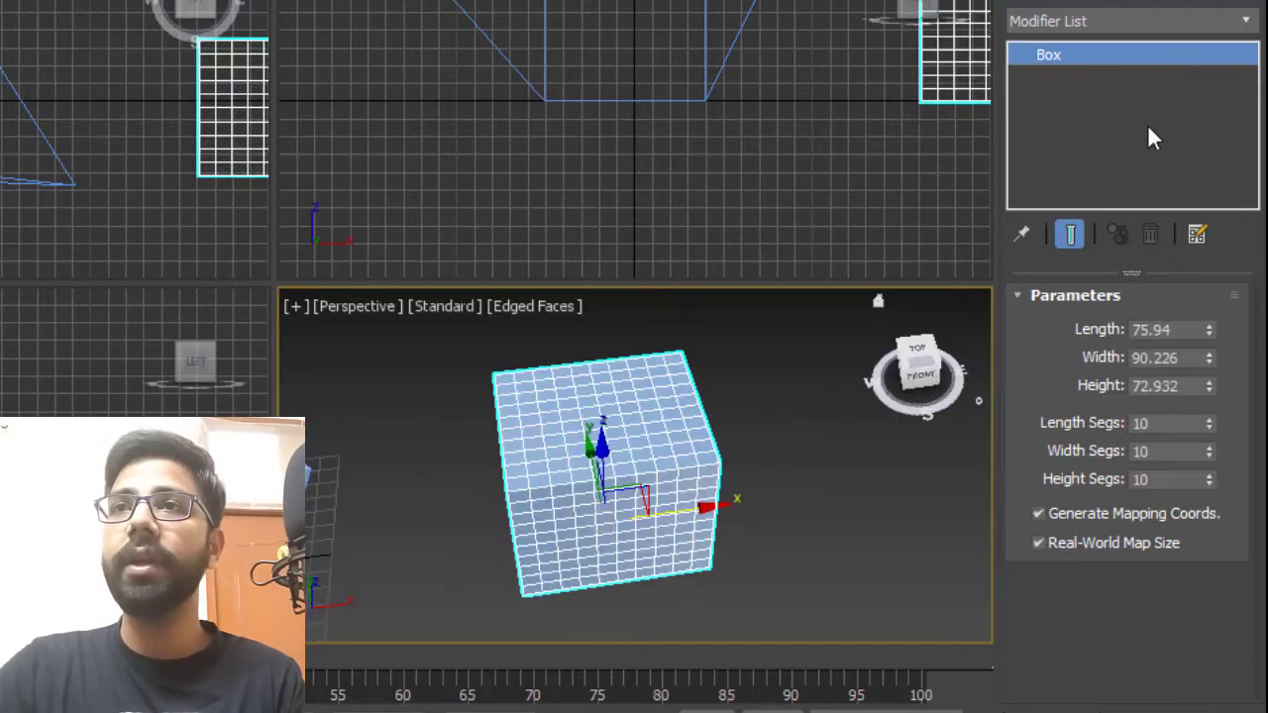
Apply an FFD 3x3x3 modifier to the copied box.
left_click(1197, 26)
key("f")
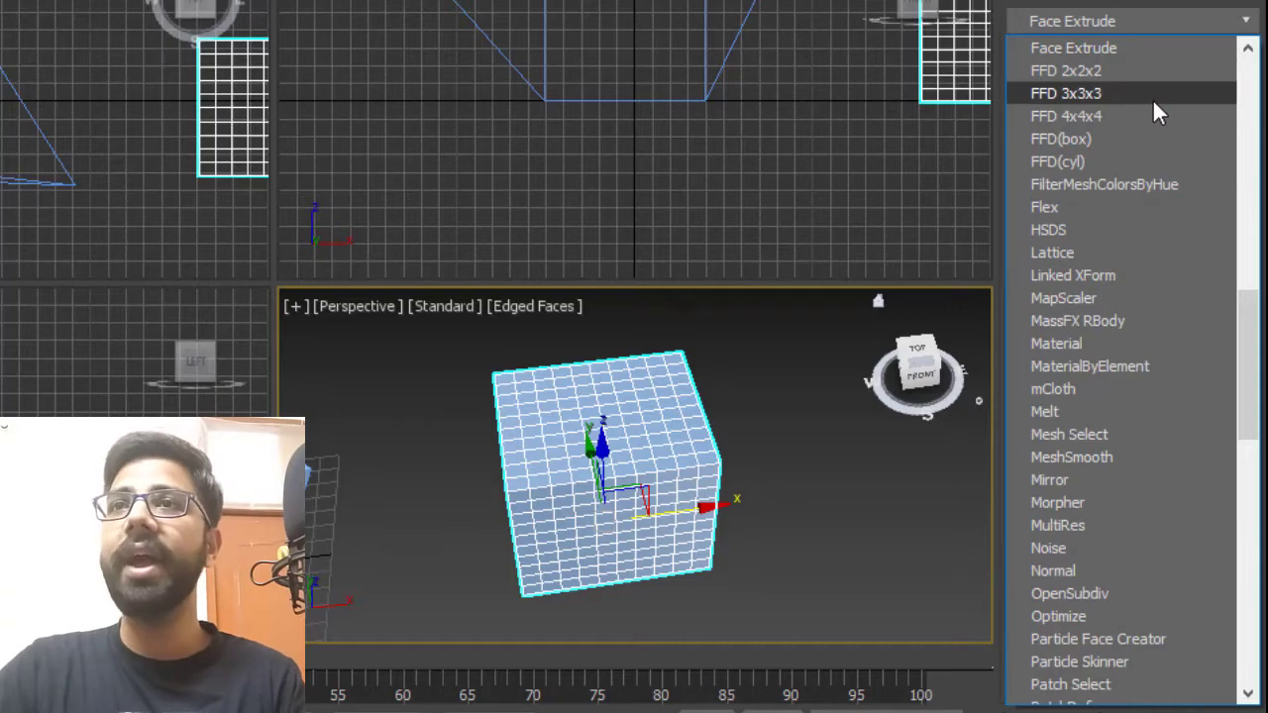
left_click(1090, 93)
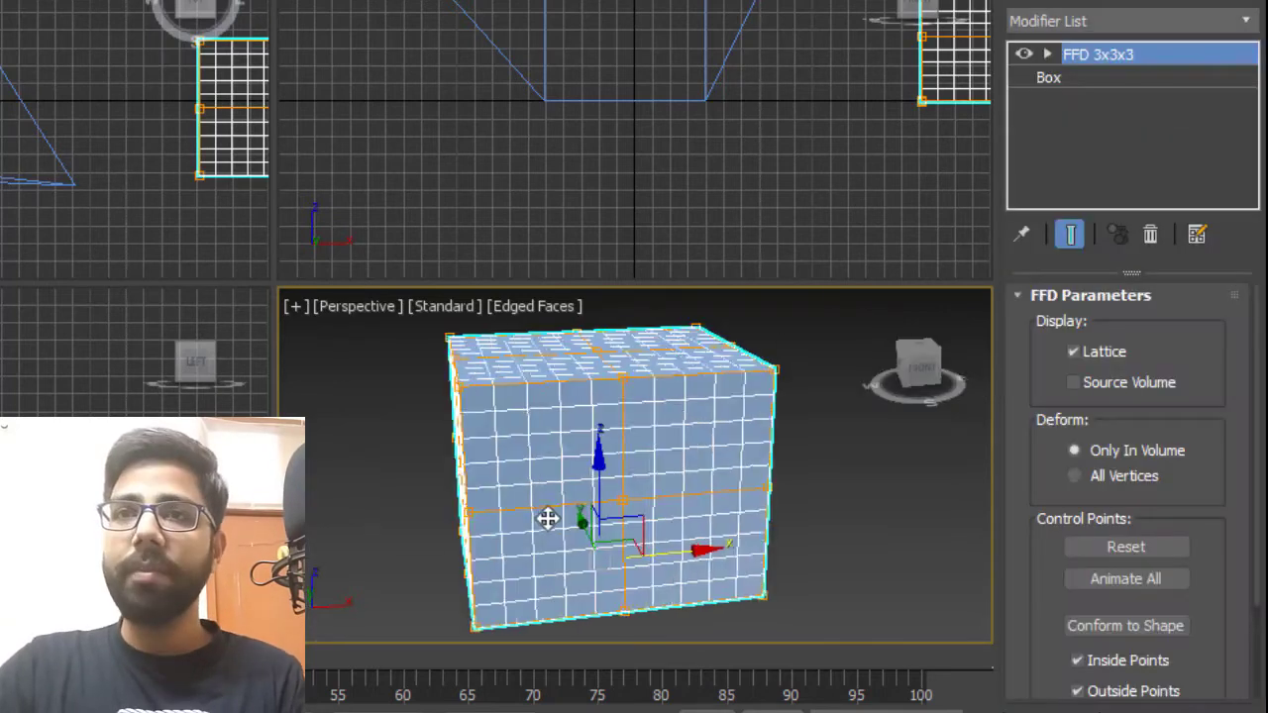
mouse_move(549, 518)
middle_mouse_down("alt")
mouse_move(620, 520)
mouse_move(535, 537)
mouse_move(543, 518)
middle_mouse_up("alt")
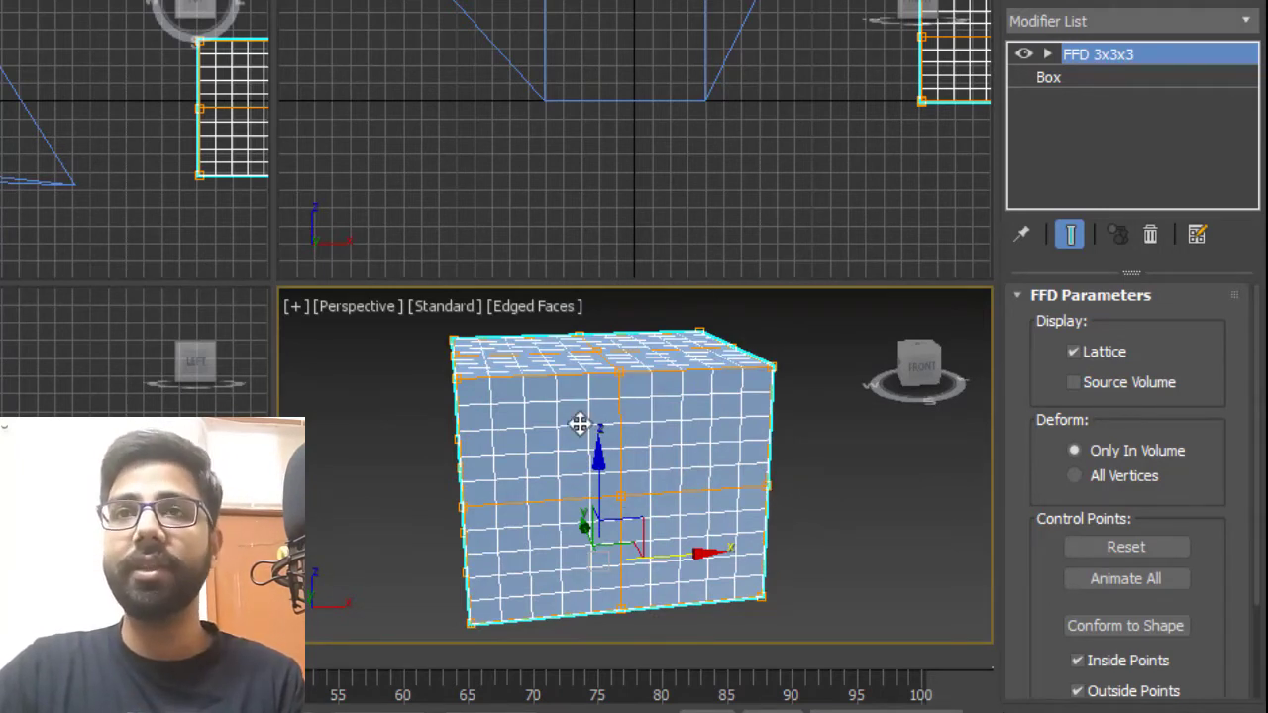
Reselect the copied box and enter the Control Points level of its FFD 3x3x3 modifier.
middle_click_drag(580, 422, 728, 446, "alt")
left_click(726, 421)
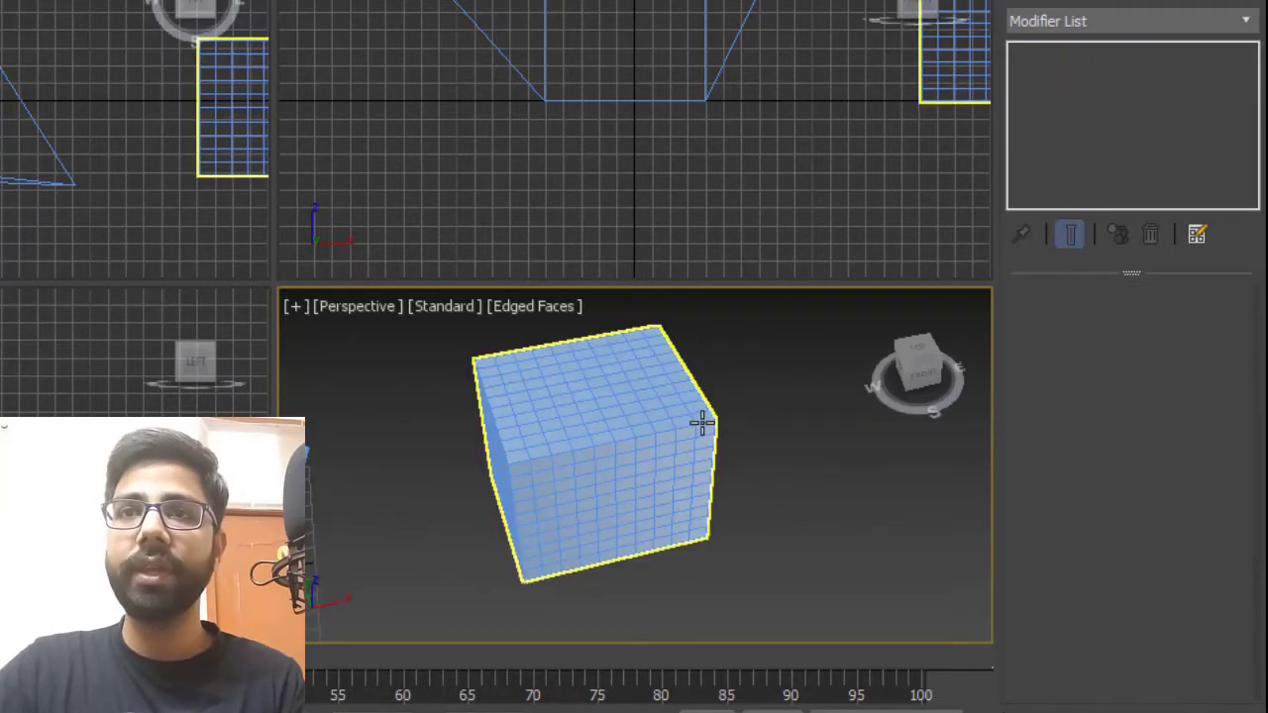
left_click(703, 424)
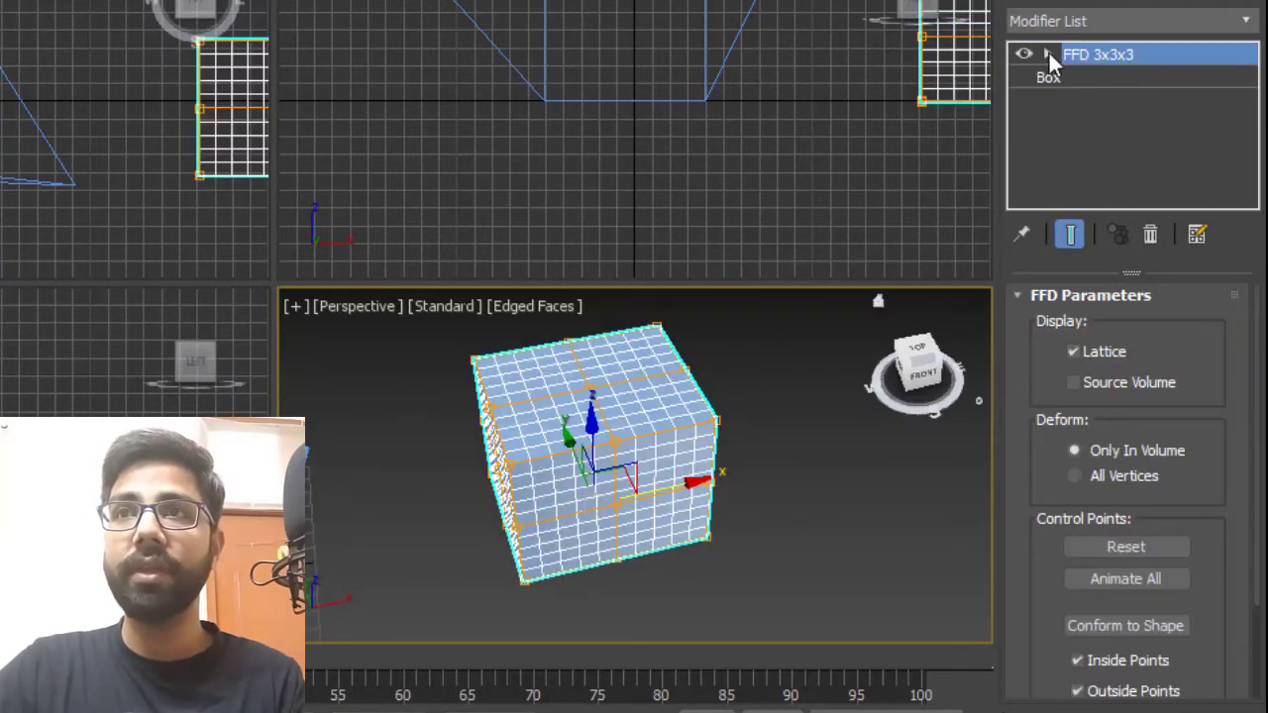
left_click(1047, 53)
left_click(1136, 75)
Drag FFD 3x3x3 control points to warp the box, pulling its top middle point up and a side point outward.
middle_click_drag(788, 475, 676, 566, "alt")
left_click(713, 460)
left_click_drag(806, 449, 922, 453)
middle_click_drag(922, 452, 600, 540, "alt")
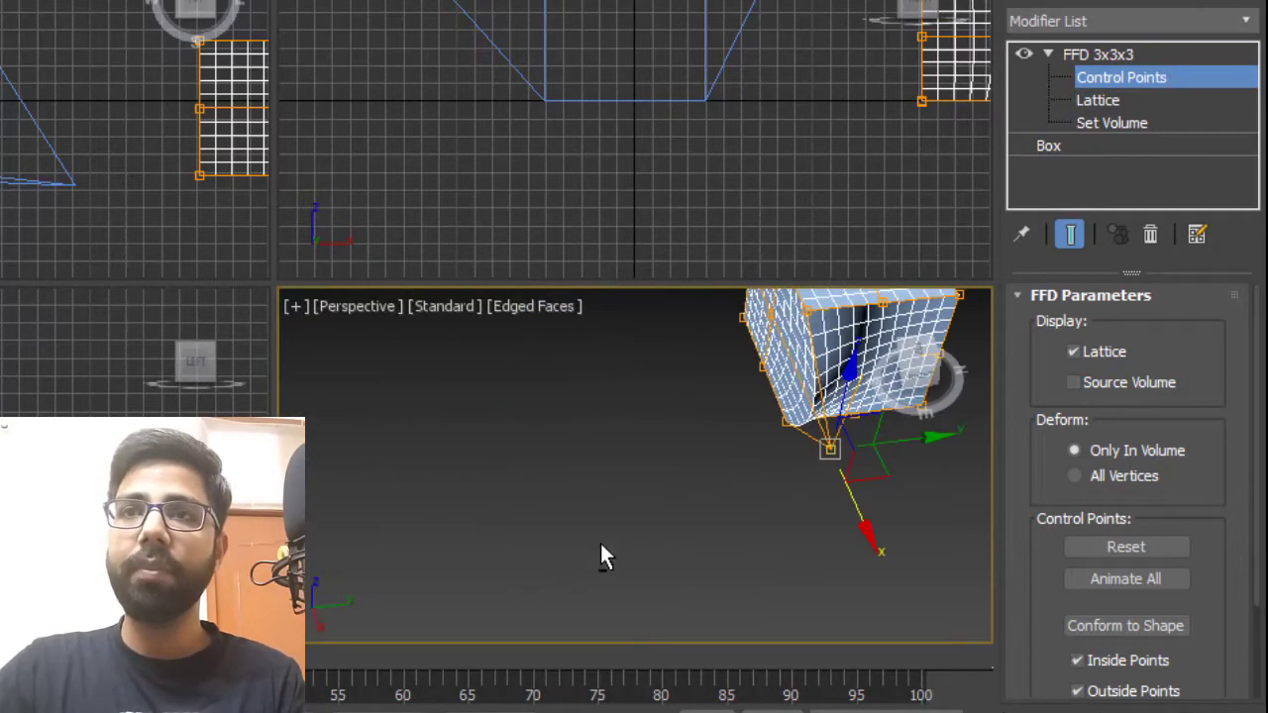
middle_click_drag(806, 480, 597, 611)
scroll(709, 575, "up", 3)
left_click_drag(656, 565, 489, 567)
middle_click_drag(487, 560, 753, 471, "alt")
scroll(698, 478, "down", 3)
middle_click_drag(475, 542, 650, 529)
scroll(646, 508, "up", 4)
left_click(580, 400)
scroll(685, 503, "down", 3)
left_click_drag(622, 421, 659, 331)
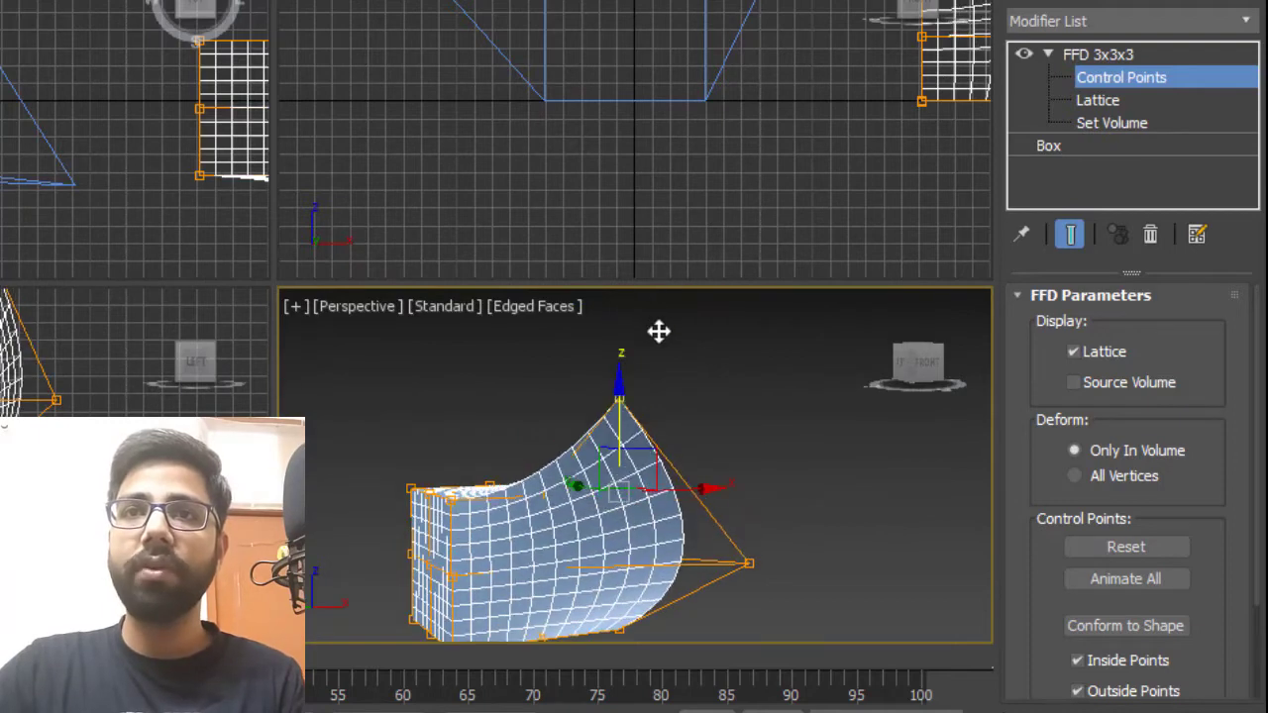
Select a corner control point of the FFD 3x3x3 lattice and drag it further out to exaggerate the warp.
left_click(806, 396)
middle_click_drag(570, 481, 739, 478)
scroll(649, 487, "down", 3)
middle_click_drag(648, 487, 345, 523, "alt")
scroll(722, 544, "up", 5)
scroll(722, 546, "down", 4)
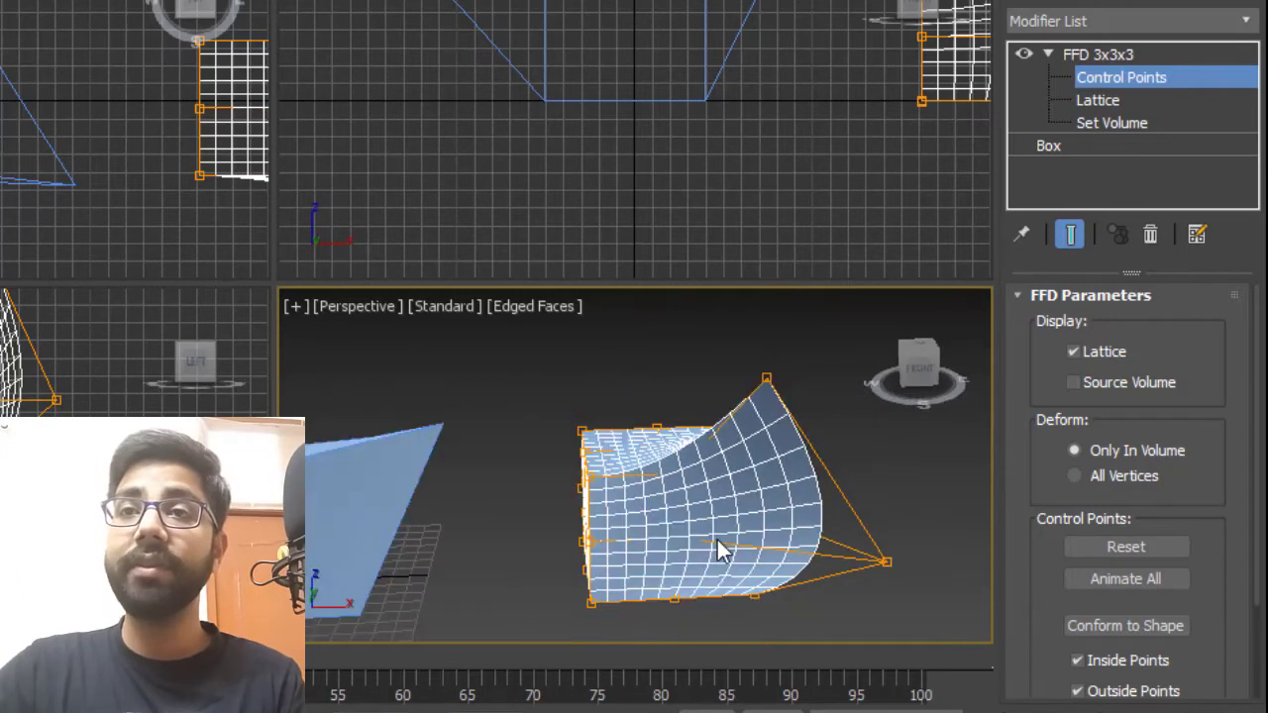
scroll(722, 546, "up", 1)
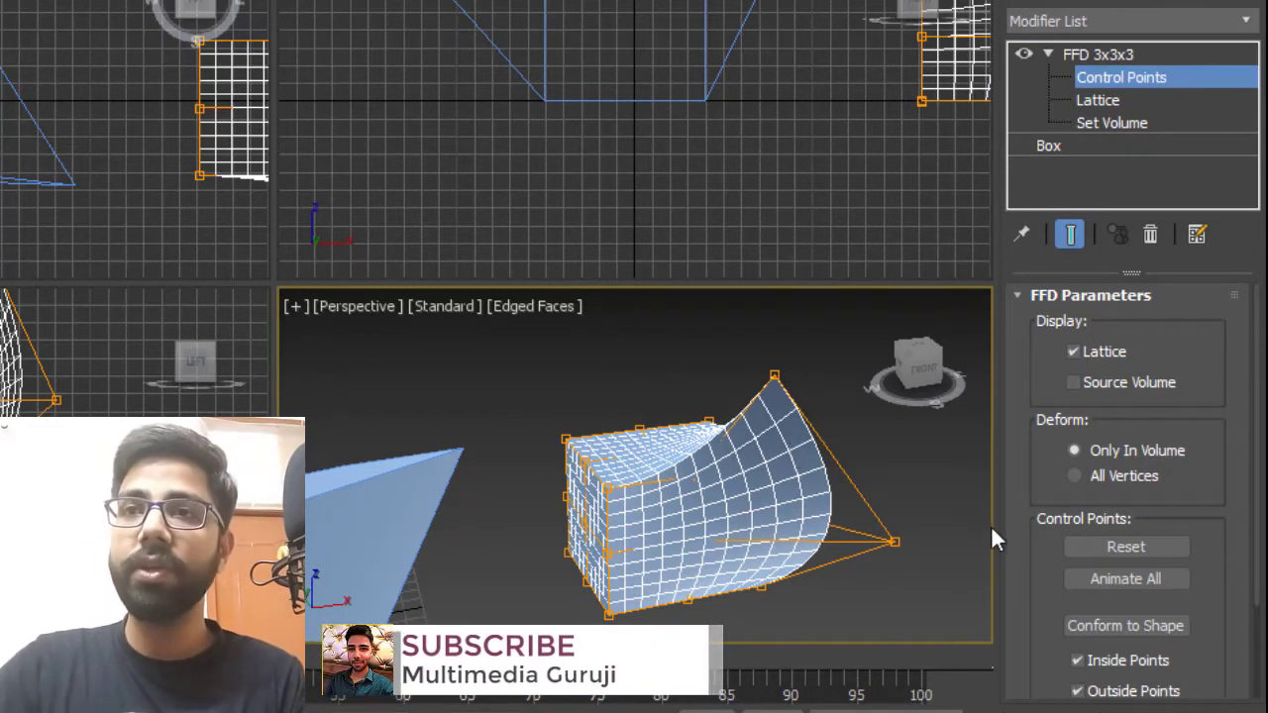
left_click_drag(954, 490, 845, 597)
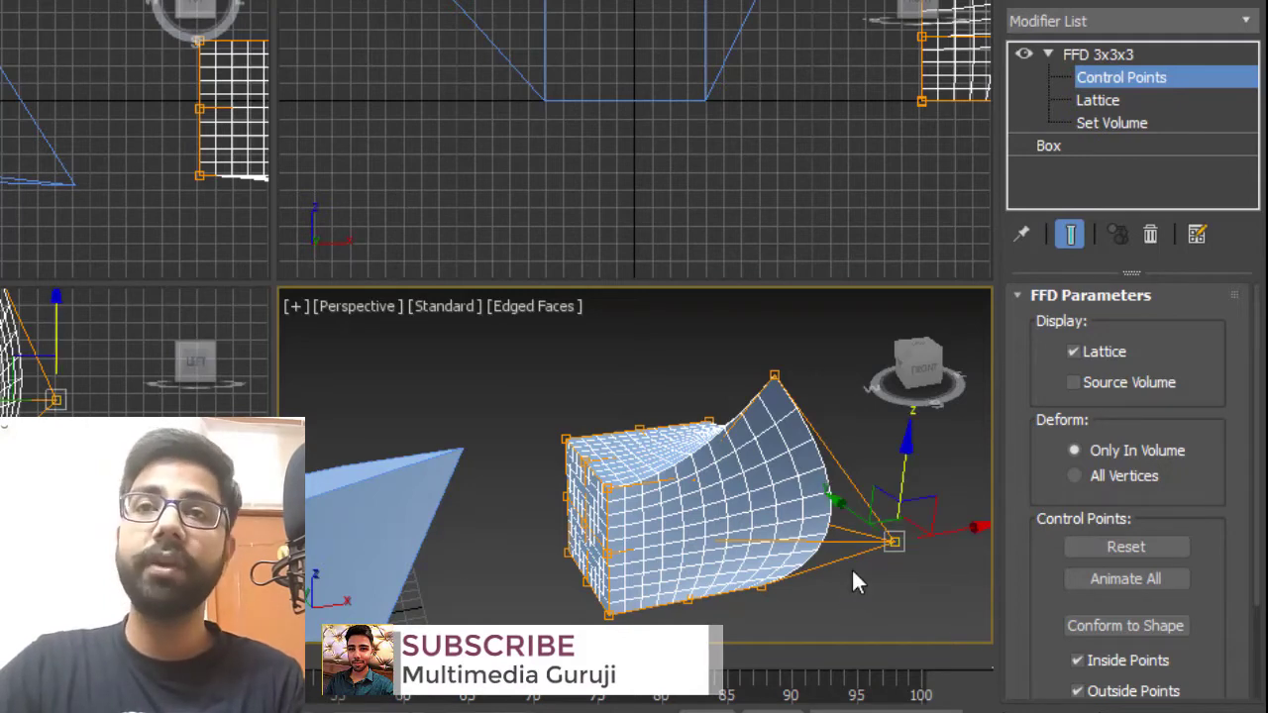
middle_click_drag(852, 573, 685, 495, "alt")
middle_click_drag(722, 428, 473, 458, "alt")
middle_click_drag(702, 486, 563, 507)
left_click(601, 457)
scroll(602, 456, "up", 5)
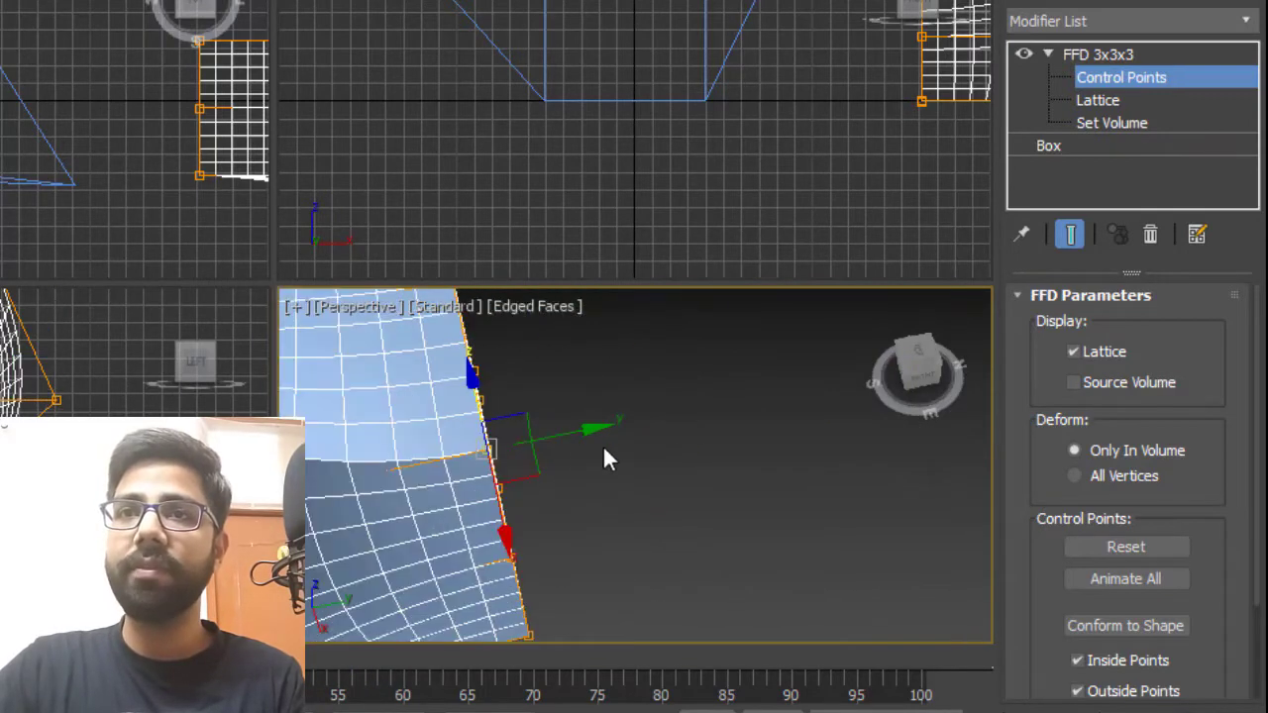
left_click_drag(589, 434, 770, 427)
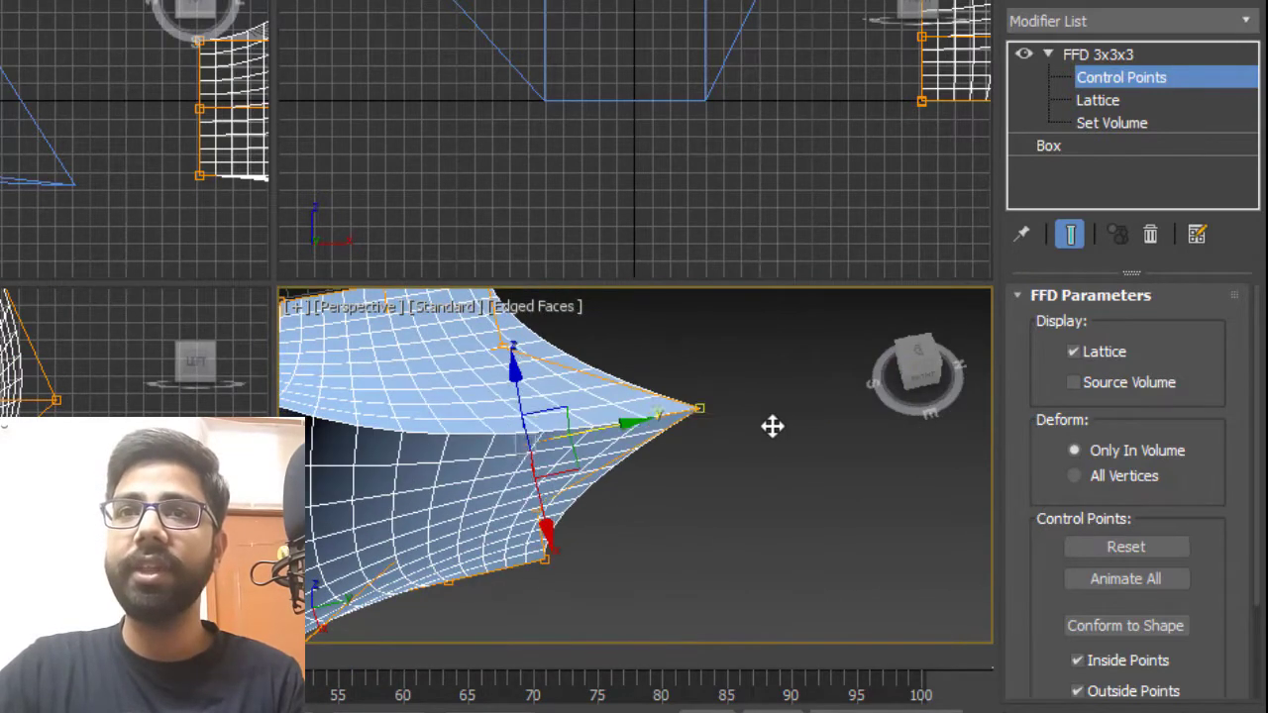
scroll(707, 552, "down", 5)
scroll(677, 552, "up", 5)
middle_click_drag(676, 552, 651, 534, "alt")
middle_click_drag(741, 416, 603, 489, "alt")
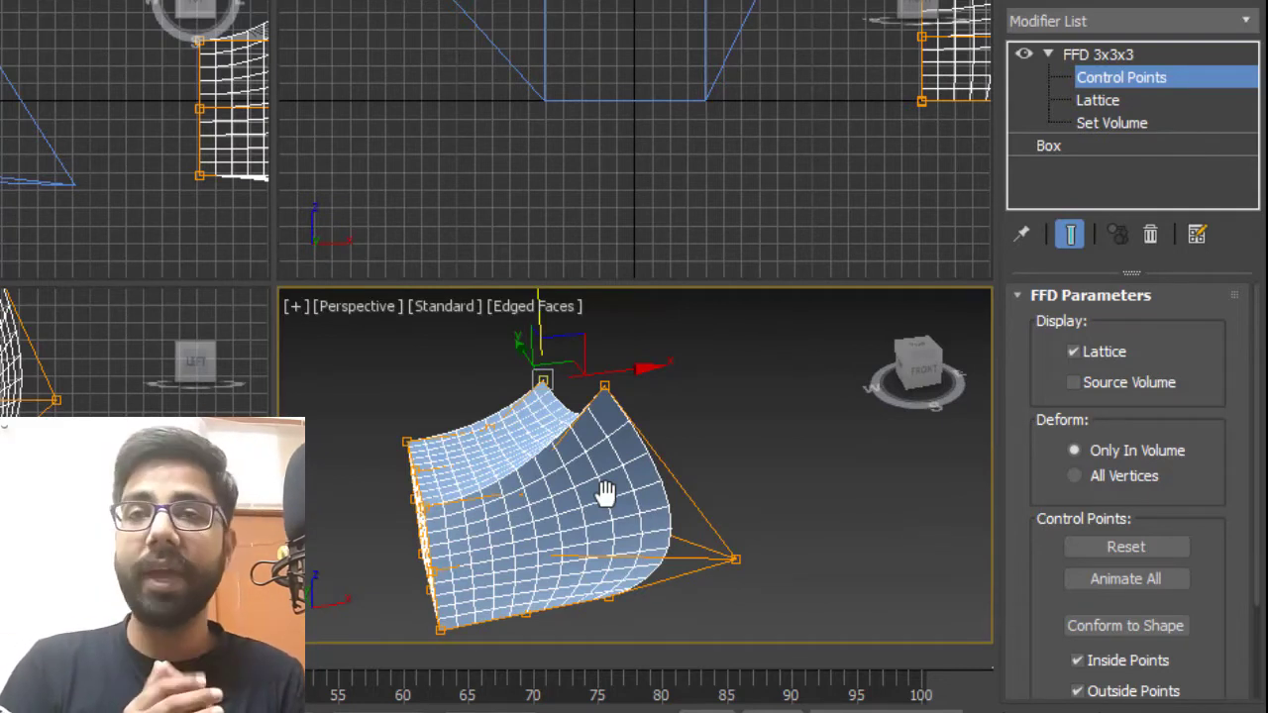
Leave the Control Points level and clone the warped box beside it as a Copy.
left_click(1139, 77)
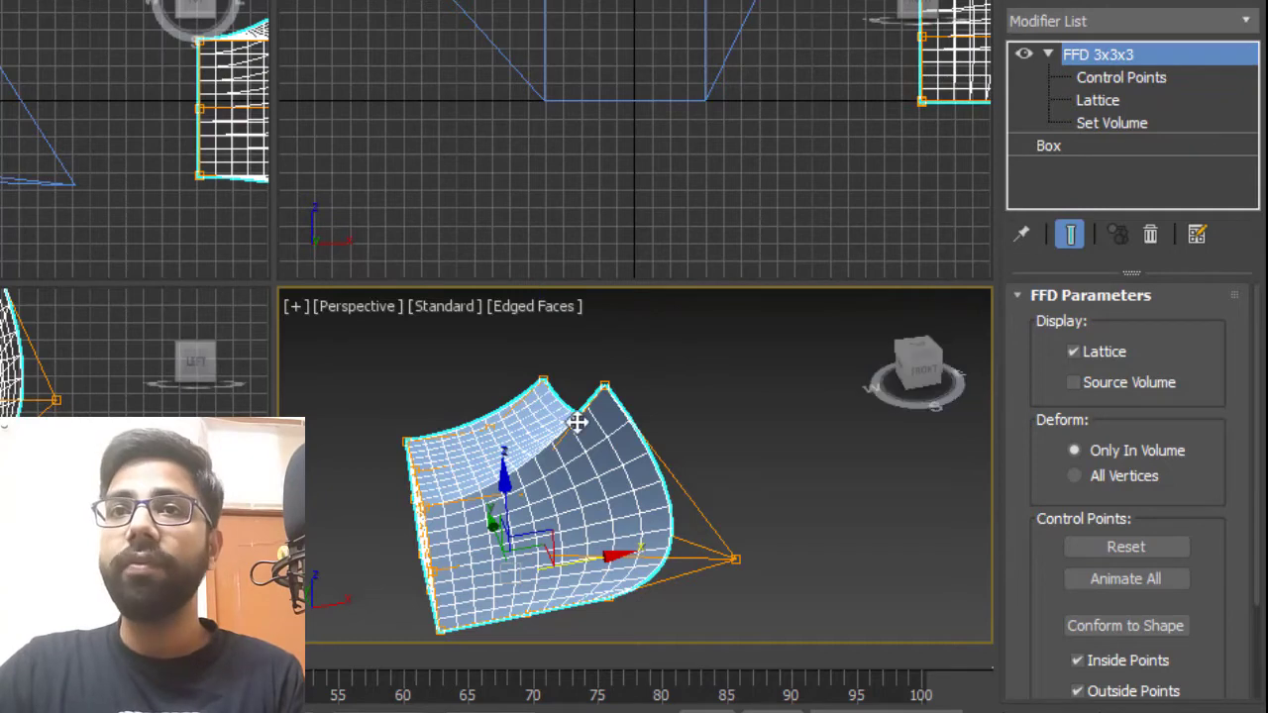
middle_click_drag(575, 419, 640, 516, "alt")
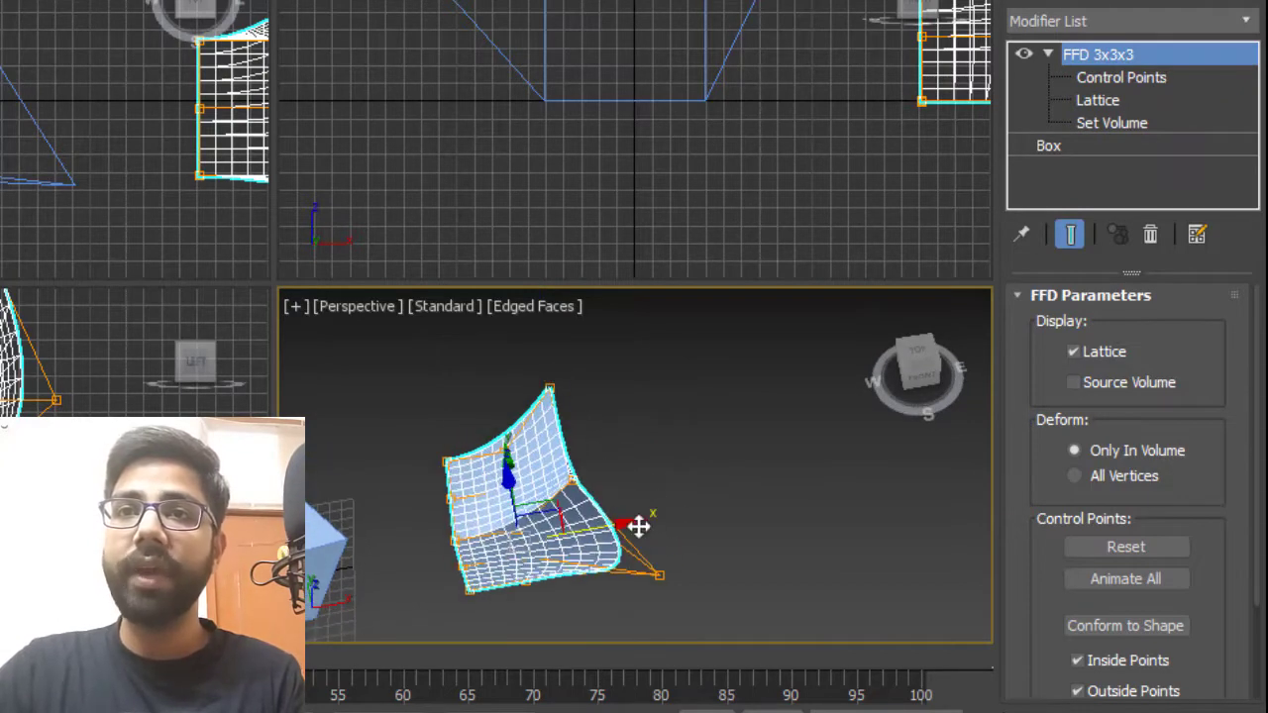
left_click_drag(598, 529, 763, 495, "shift")
left_click(409, 420)
mouse_move(782, 589)
middle_mouse_down("alt")
mouse_move(838, 594)
mouse_move(853, 567)
middle_mouse_up("alt")
Delete the FFD 3x3x3 modifier from the clone and apply an FFD 4x4x4 modifier instead.
left_click(1152, 234)
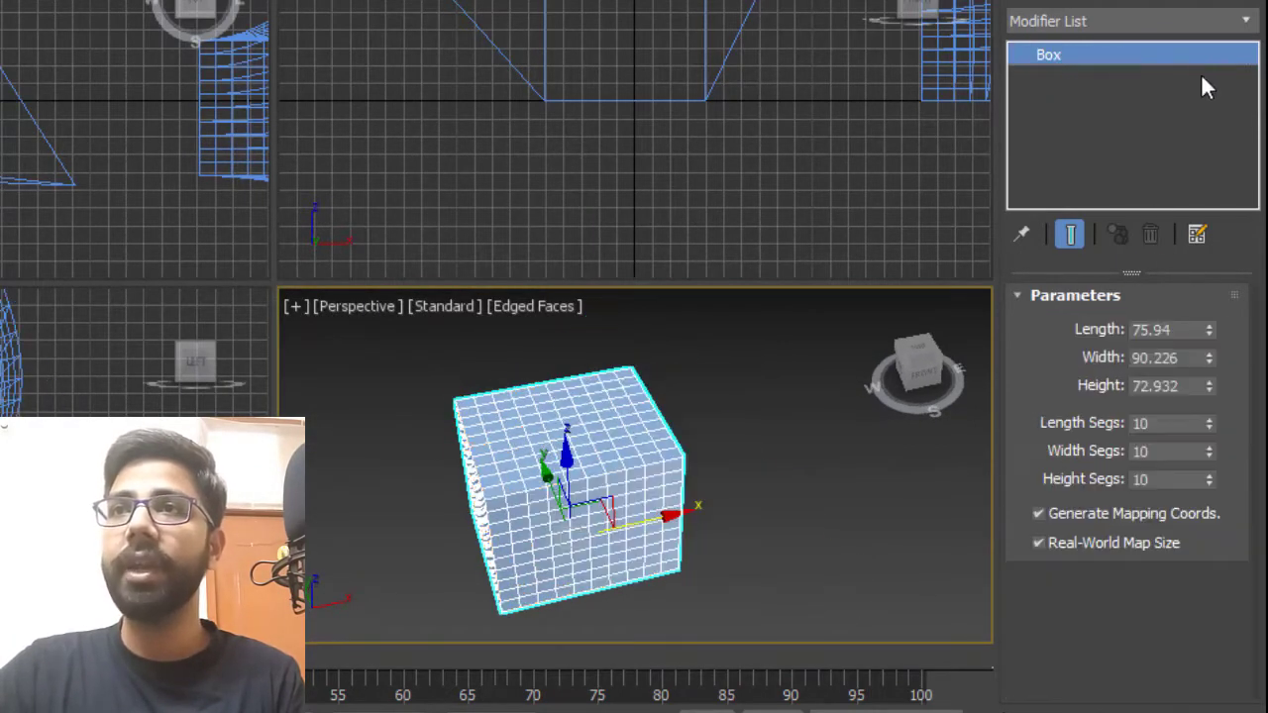
left_click(1242, 22)
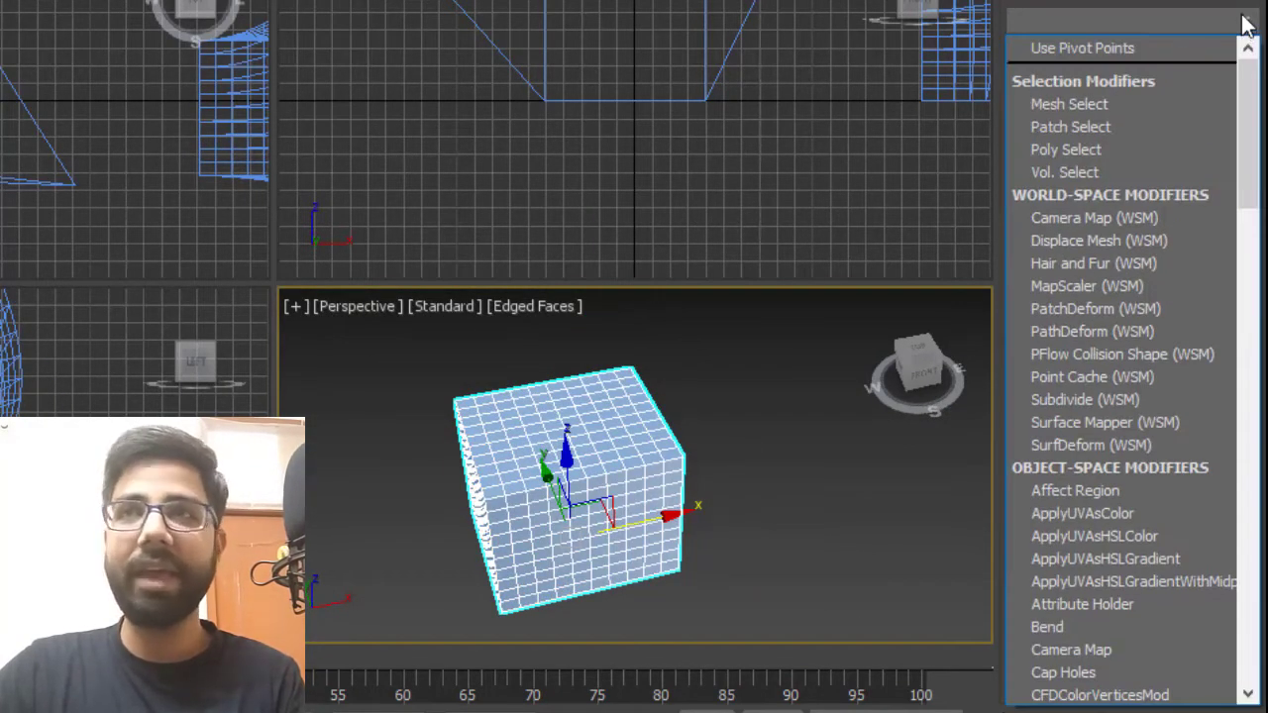
key("f")
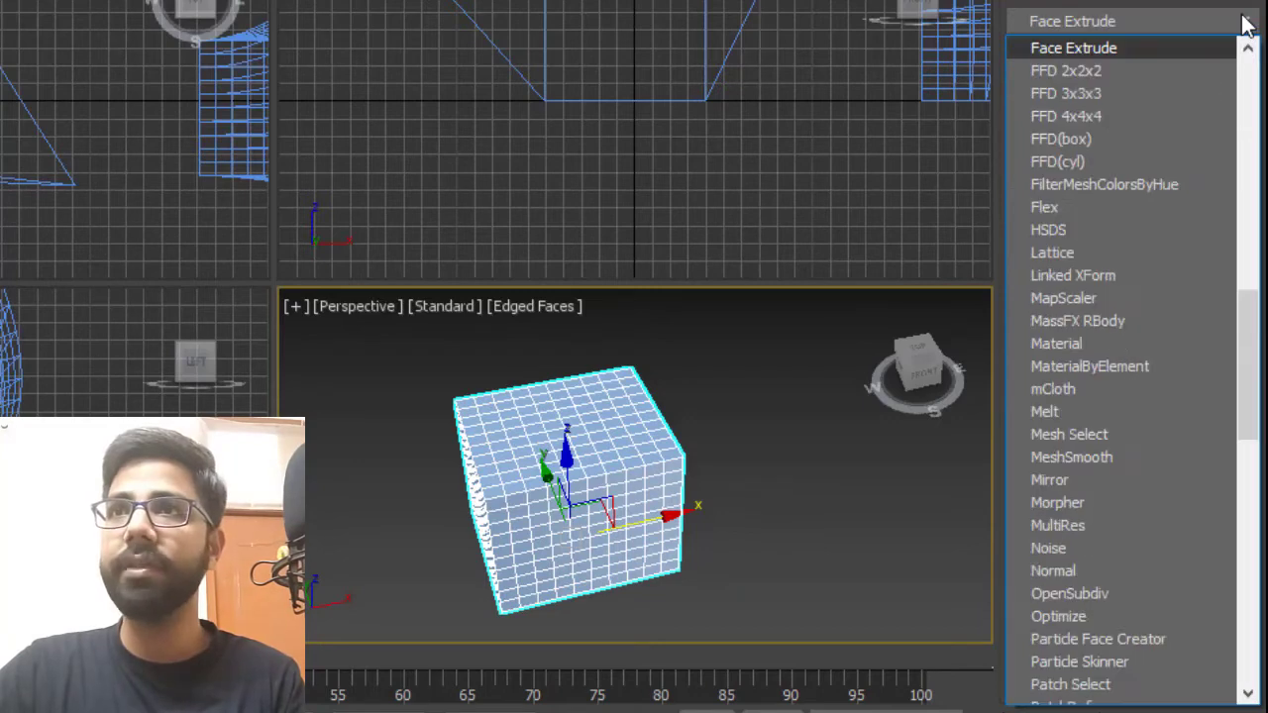
left_click(1093, 116)
Enter the Control Points level of the FFD 4x4x4 modifier.
middle_click_drag(563, 485, 558, 558, "alt")
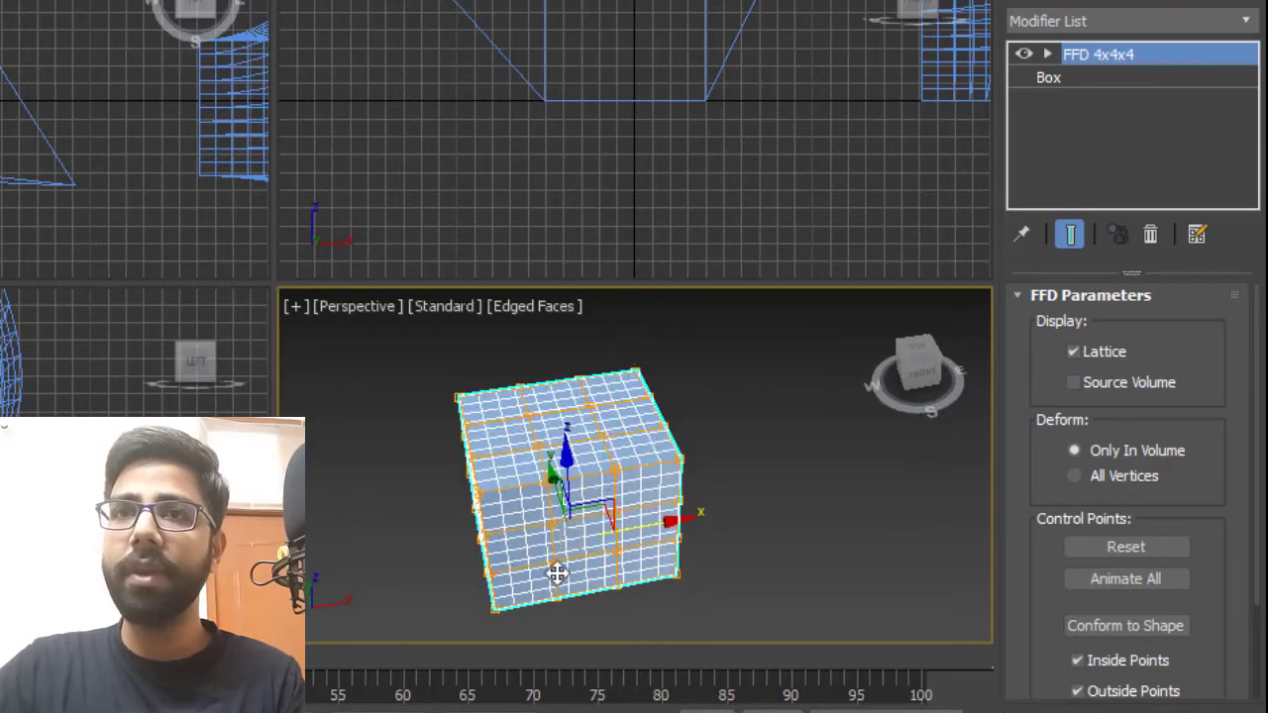
scroll(558, 557, "up", 3)
scroll(636, 533, "down", 3)
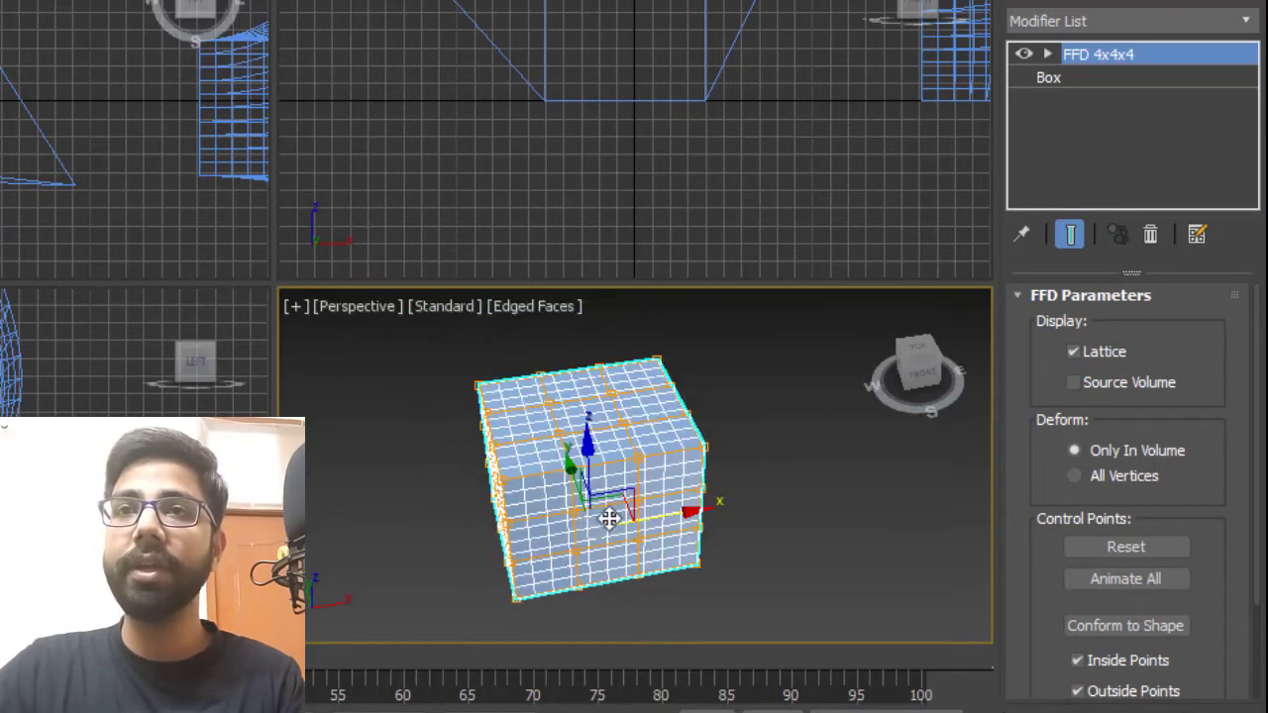
scroll(594, 499, "up", 3)
middle_click_drag(595, 499, 605, 406, "alt")
key("1")
left_click(628, 526)
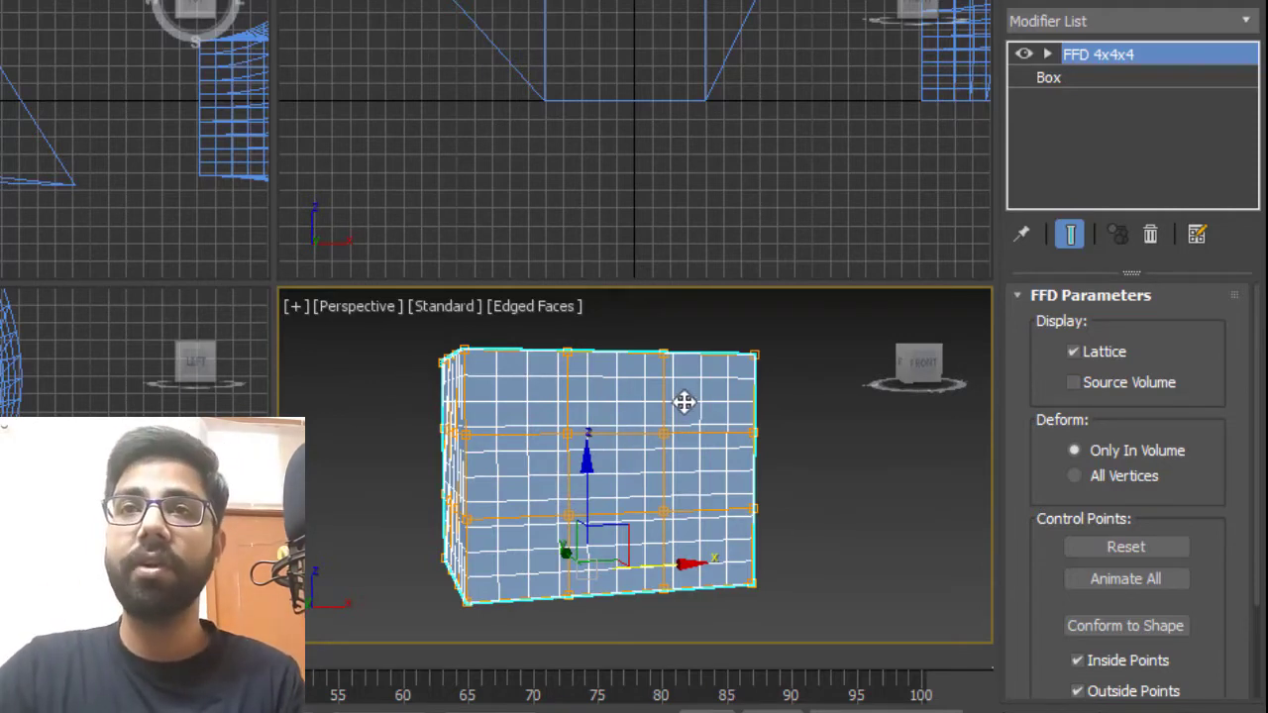
middle_click_drag(682, 402, 652, 385, "alt")
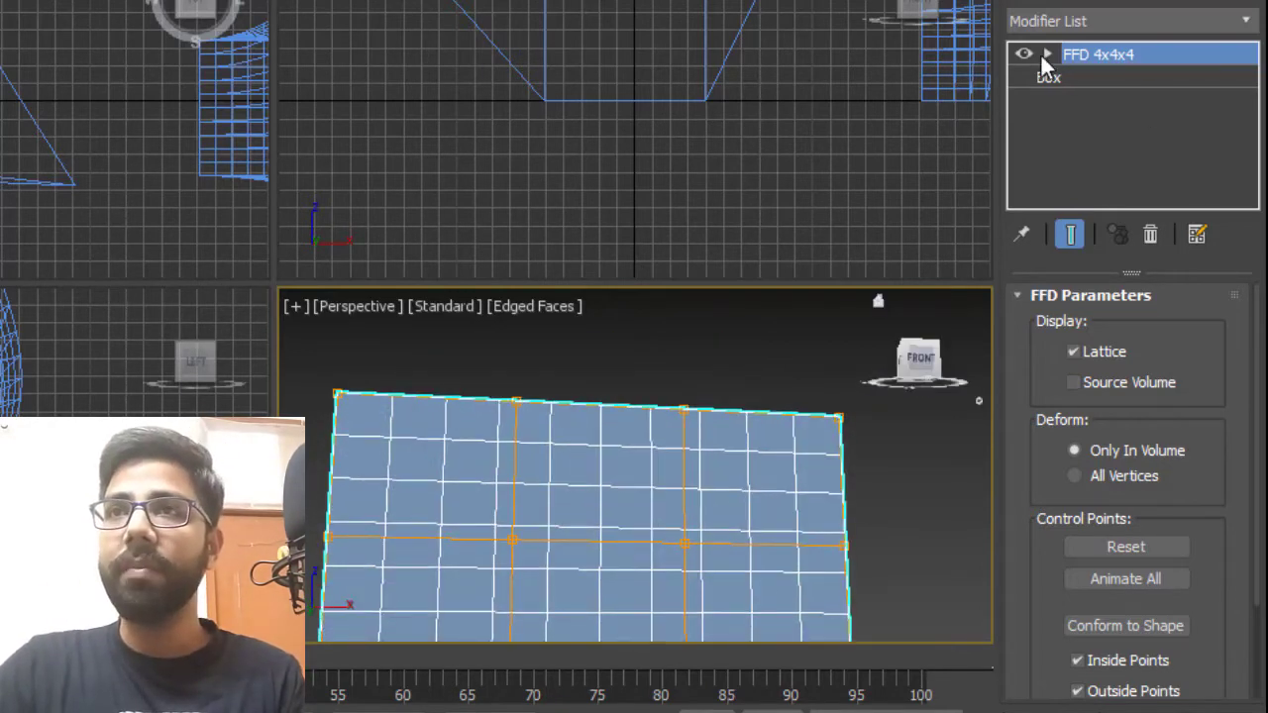
left_click(1047, 54)
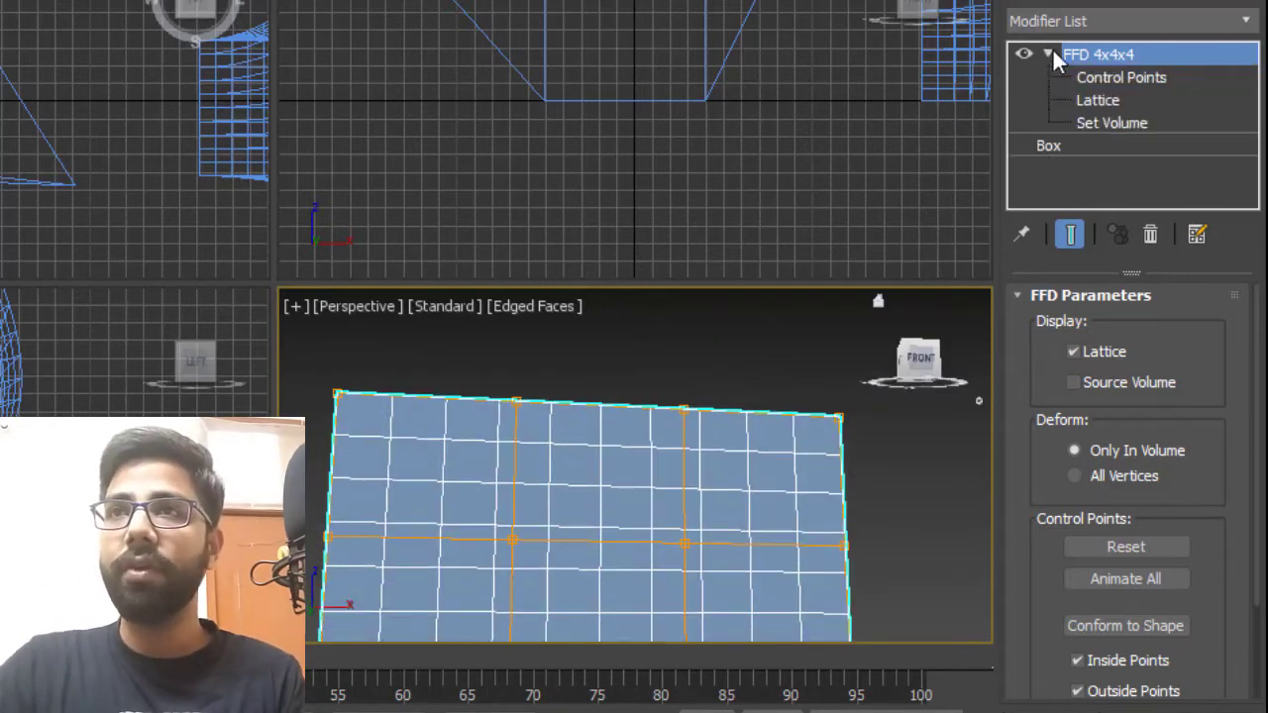
left_click(1121, 77)
Select the top middle FFD 4x4x4 control points and move them upward.
middle_click_drag(652, 342, 667, 372, "alt")
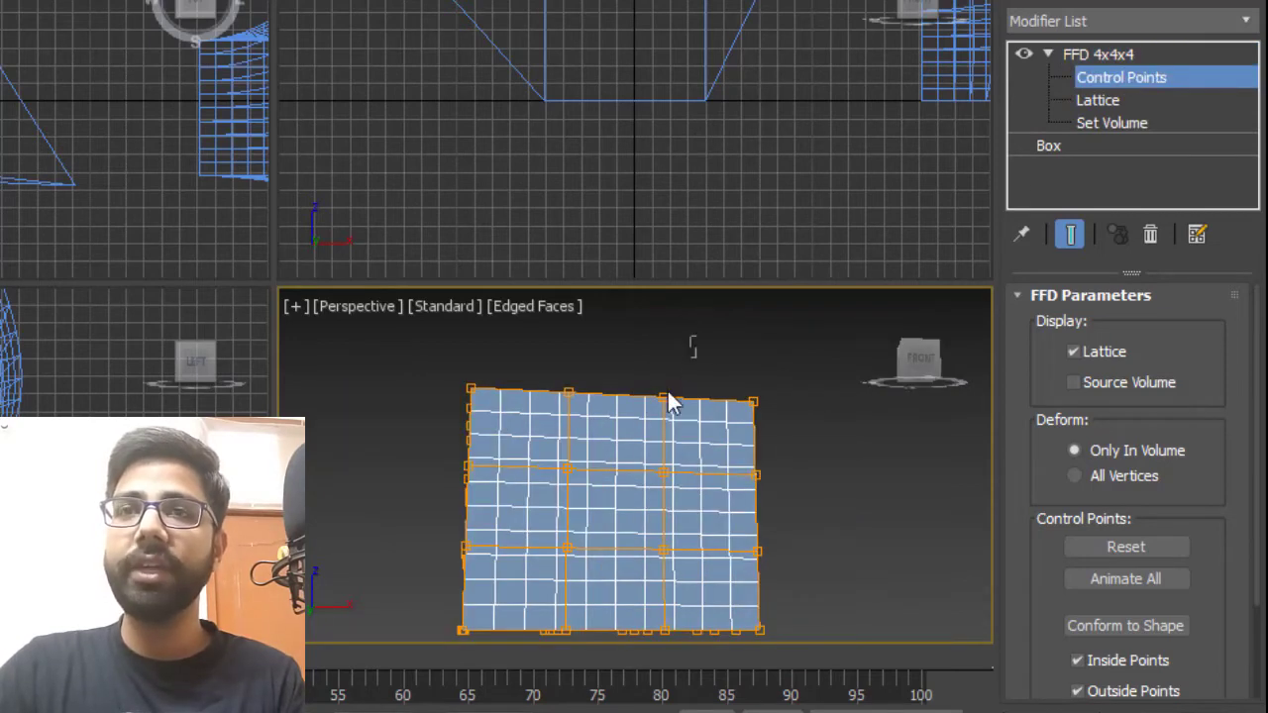
left_click_drag(535, 420, 533, 418)
middle_click_drag(639, 408, 624, 365, "alt")
middle_click_drag(624, 364, 624, 450)
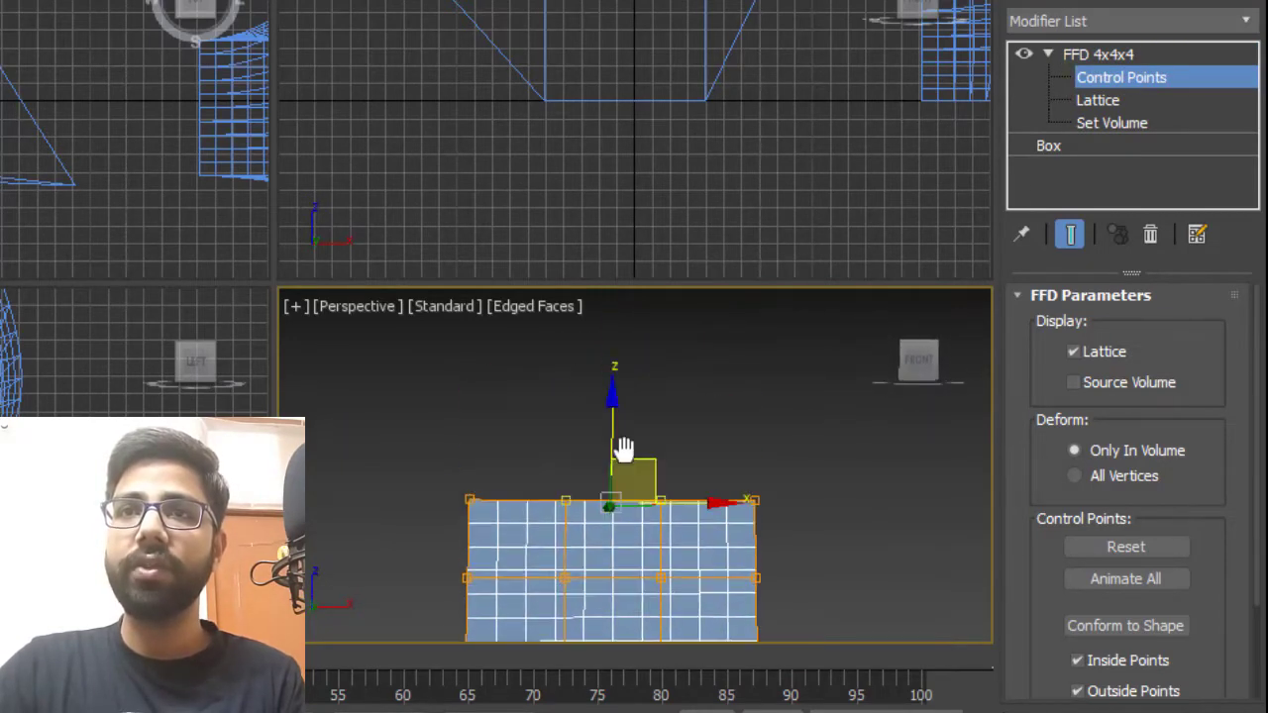
left_click_drag(613, 429, 621, 317)
middle_click_drag(614, 421, 644, 420, "alt")
Move more FFD 4x4x4 control points sideways, undoing one misplaced move.
scroll(587, 511, "up", 5)
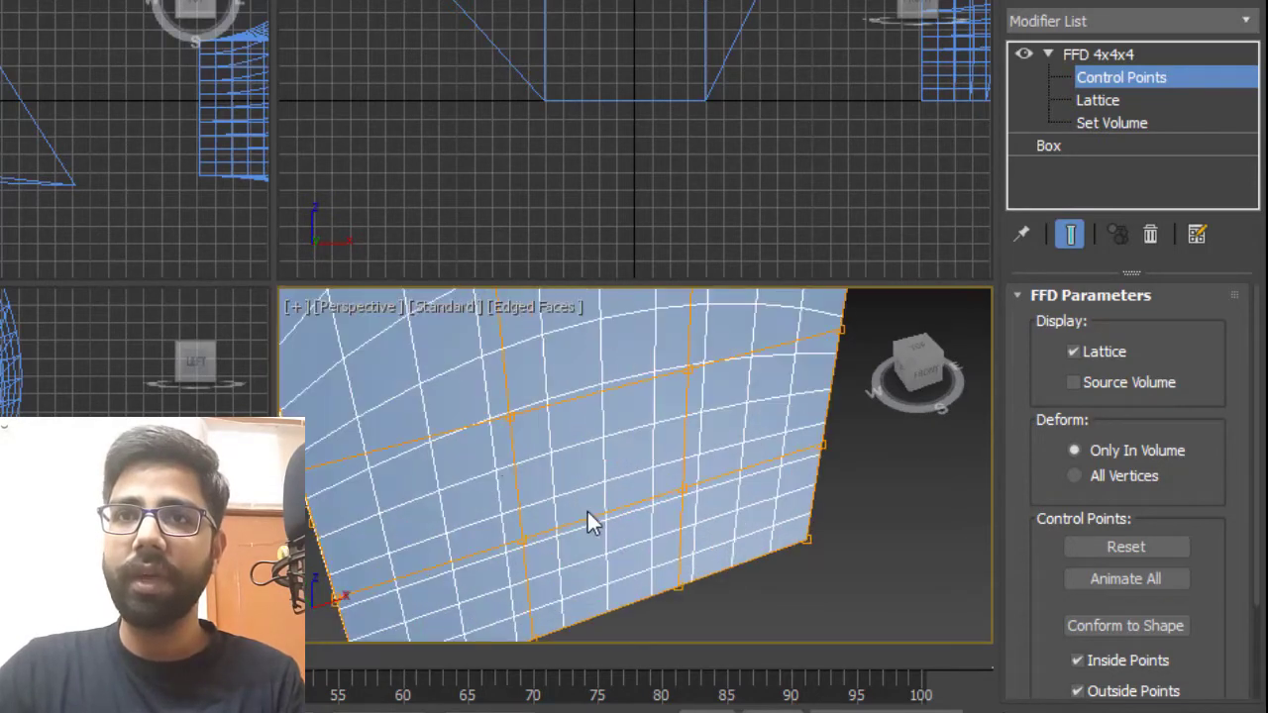
left_click(505, 417)
left_click(690, 372)
middle_click_drag(691, 372, 499, 395, "alt")
left_click_drag(543, 402, 643, 443)
key("ctrl+z")
left_click_drag(644, 443, 689, 459)
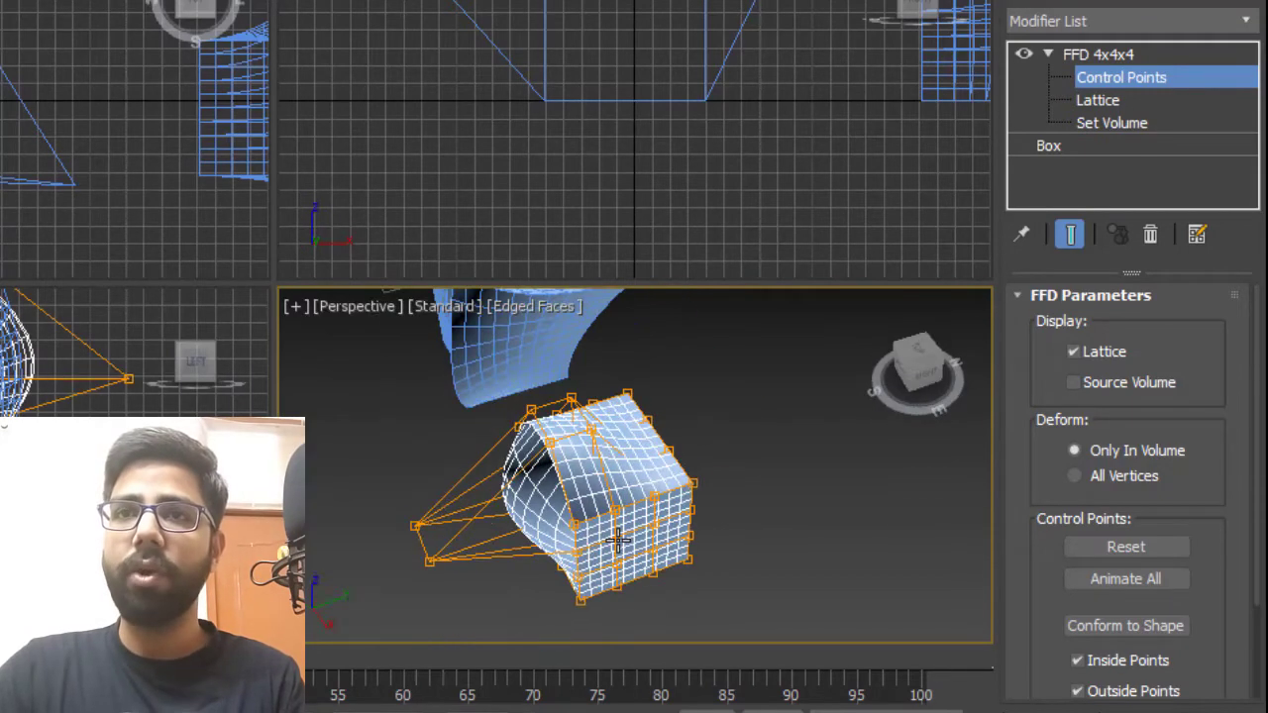
middle_click_drag(619, 538, 657, 474, "alt")
Drag the lower FFD 4x4x4 control points outward to bend the box's bottom edge.
scroll(658, 473, "down", 1)
scroll(609, 533, "up", 2)
left_click(652, 529)
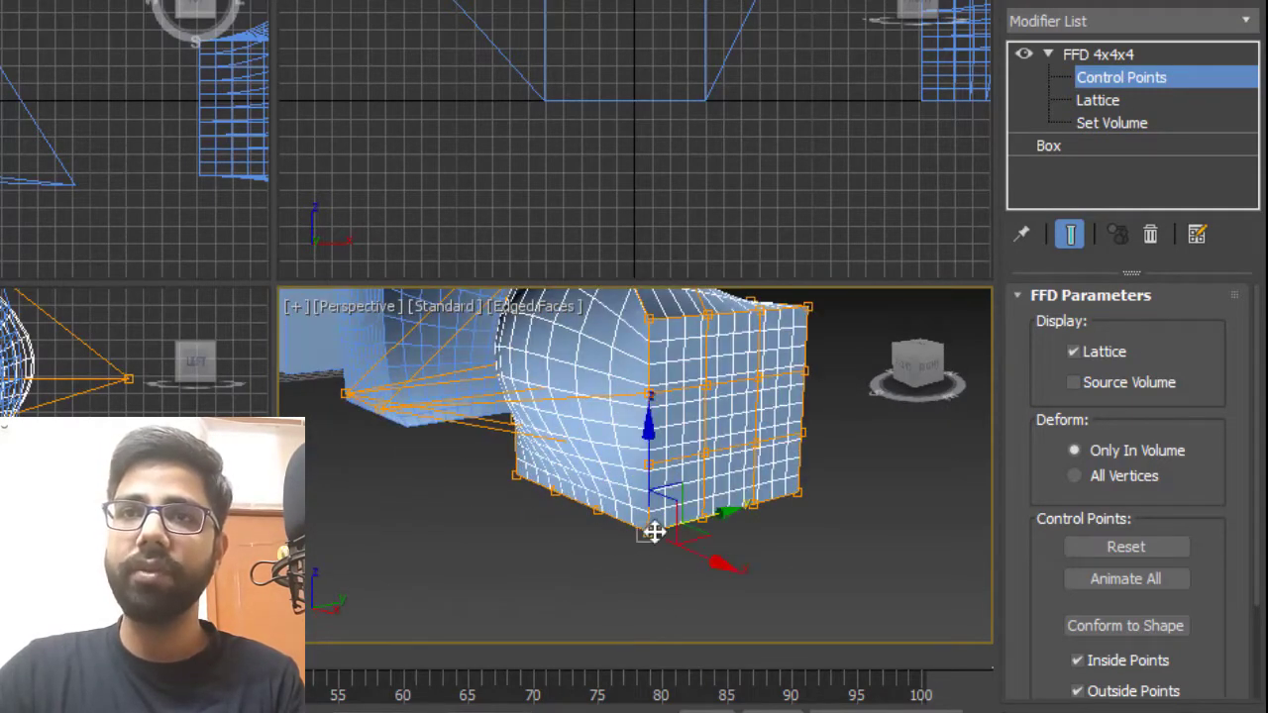
middle_click_drag(633, 541, 682, 495, "alt")
left_click_drag(675, 499, 481, 527)
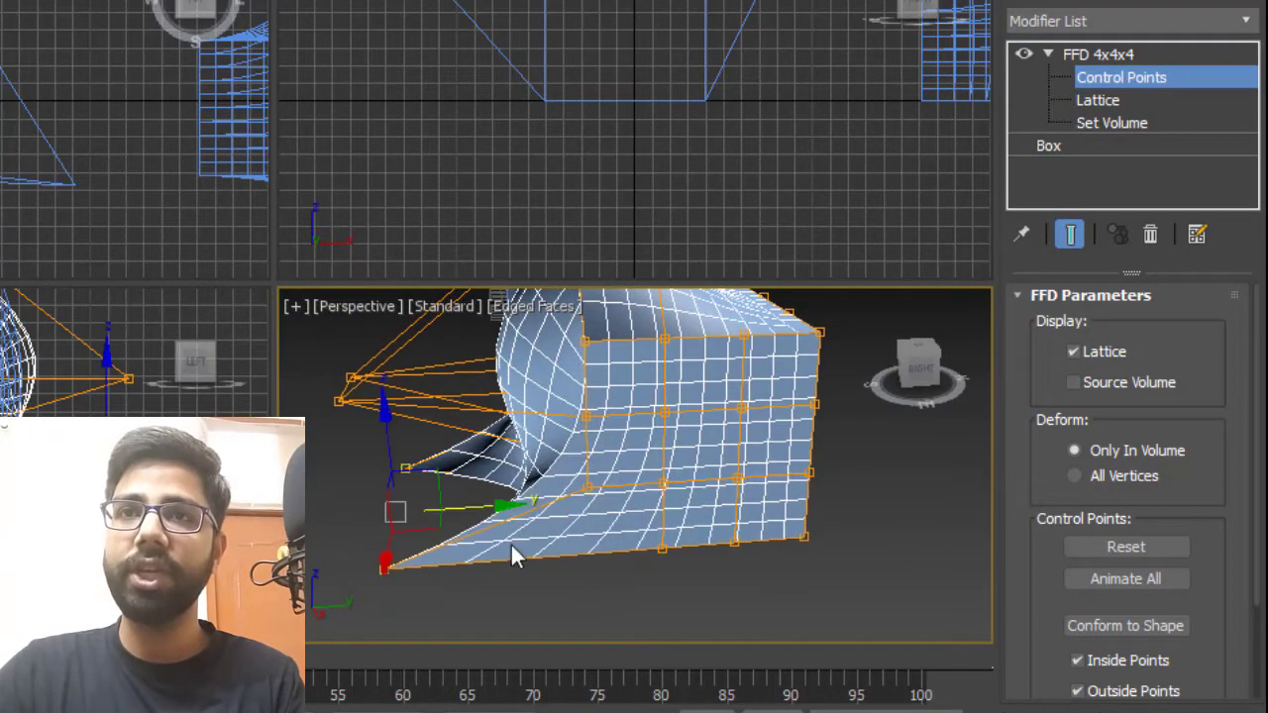
left_click(616, 592)
middle_click_drag(616, 592, 669, 568, "alt")
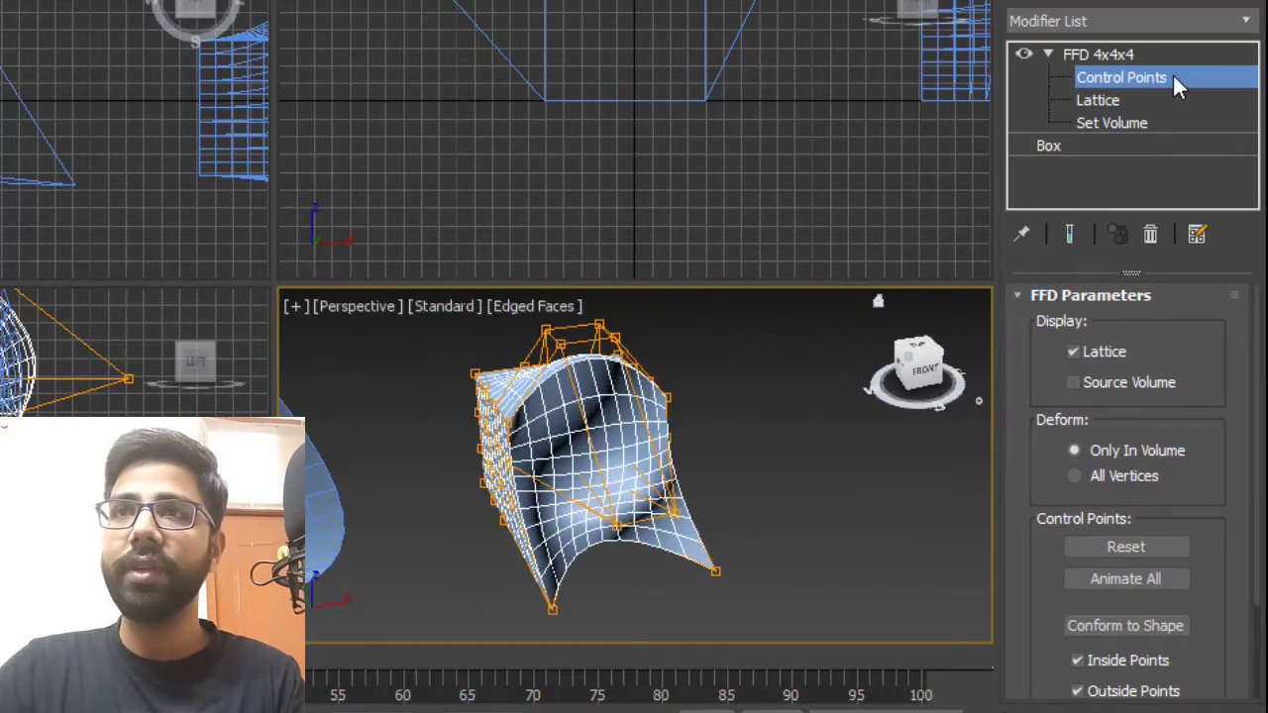
Leave the Control Points level and orbit around the deformed FFD 4x4x4 box to review it.
left_click(1173, 79)
left_click(625, 554)
middle_click_drag(625, 554, 585, 492, "alt")
scroll(652, 536, "down", 4)
scroll(809, 495, "up", 2)
left_click(585, 493)
mouse_move(759, 481)
middle_mouse_down("alt")
mouse_move(543, 477)
mouse_move(768, 476)
middle_mouse_up("alt")
left_click(767, 476)
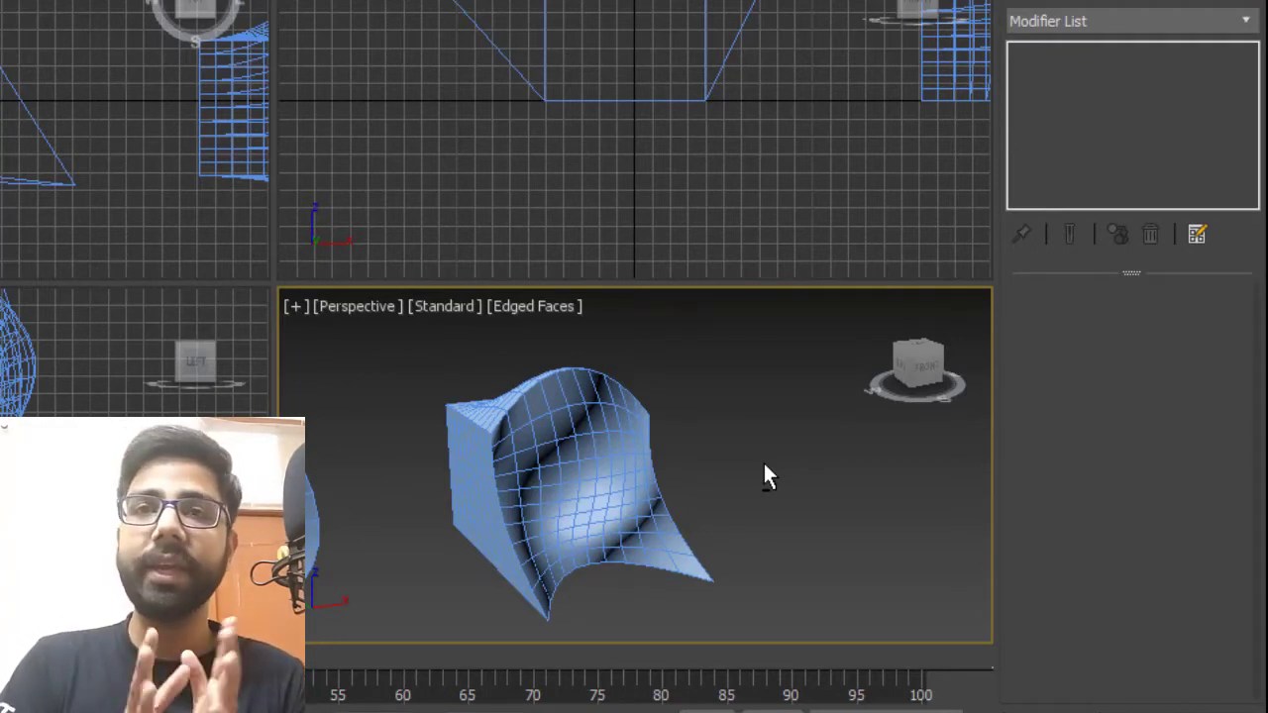
Select the deformed box and clone it beside itself as a Copy.
left_click(587, 465)
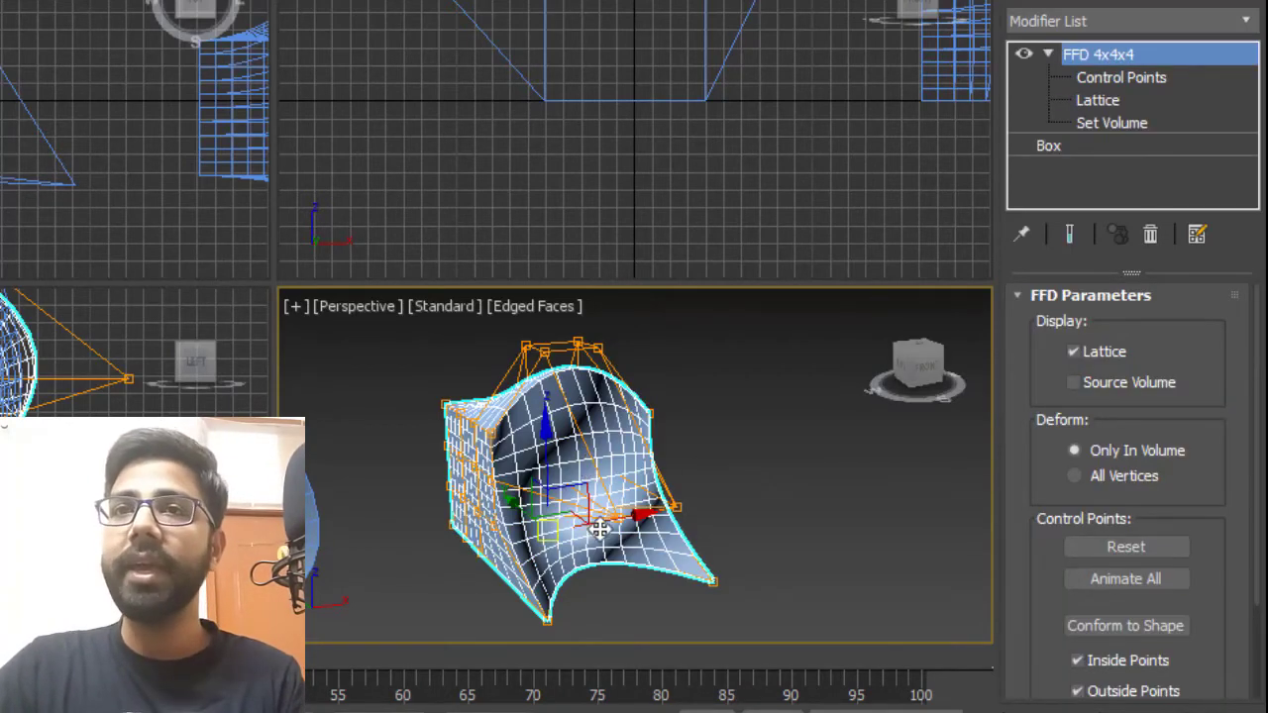
middle_click_drag(588, 466, 678, 510, "alt")
left_click_drag(711, 498, 926, 460, "shift")
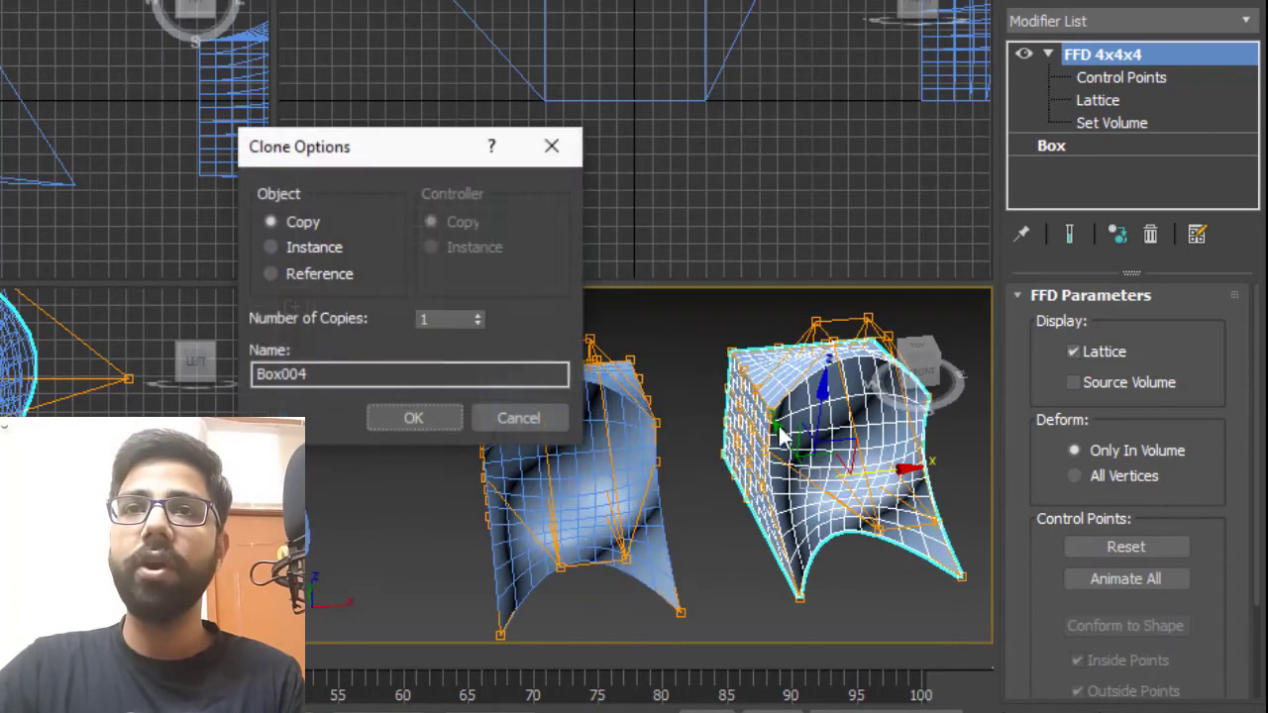
key("Return")
Delete the FFD 4x4x4 modifier from the clone, frame it, and apply an FFD(box) modifier.
left_click(1151, 234)
key("z")
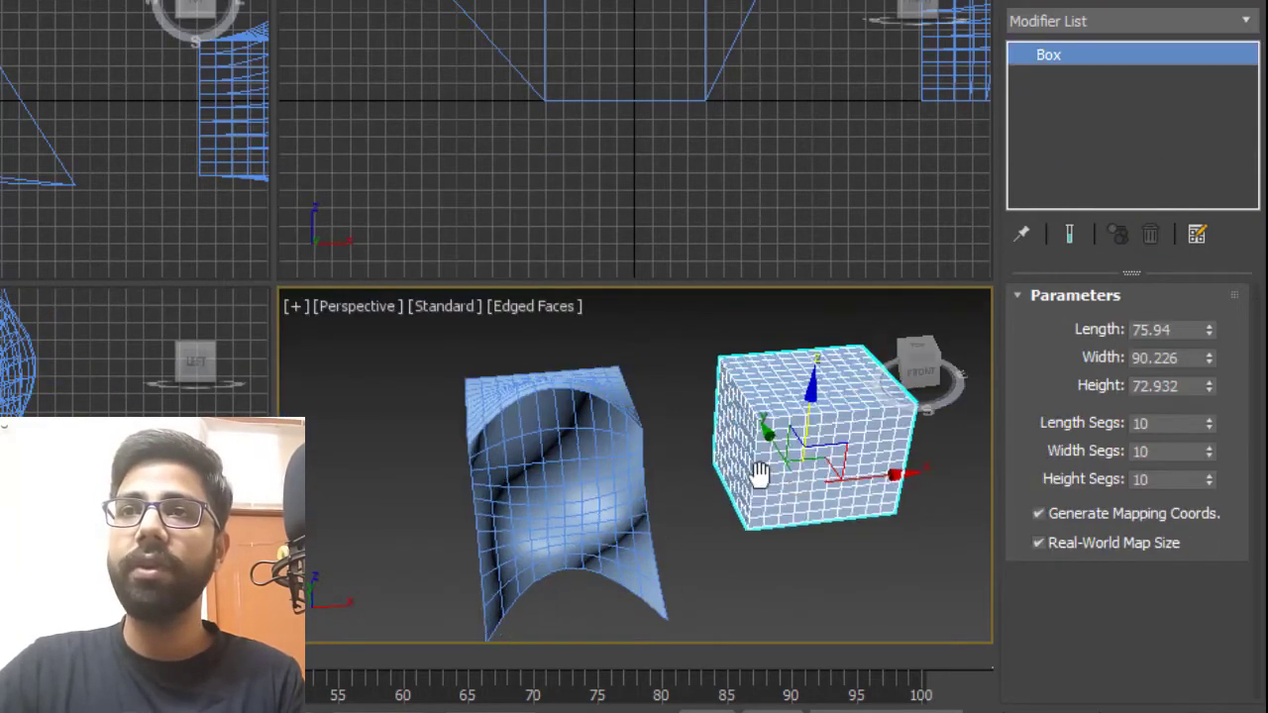
left_click(1246, 21)
scroll(1129, 157, "down", 15)
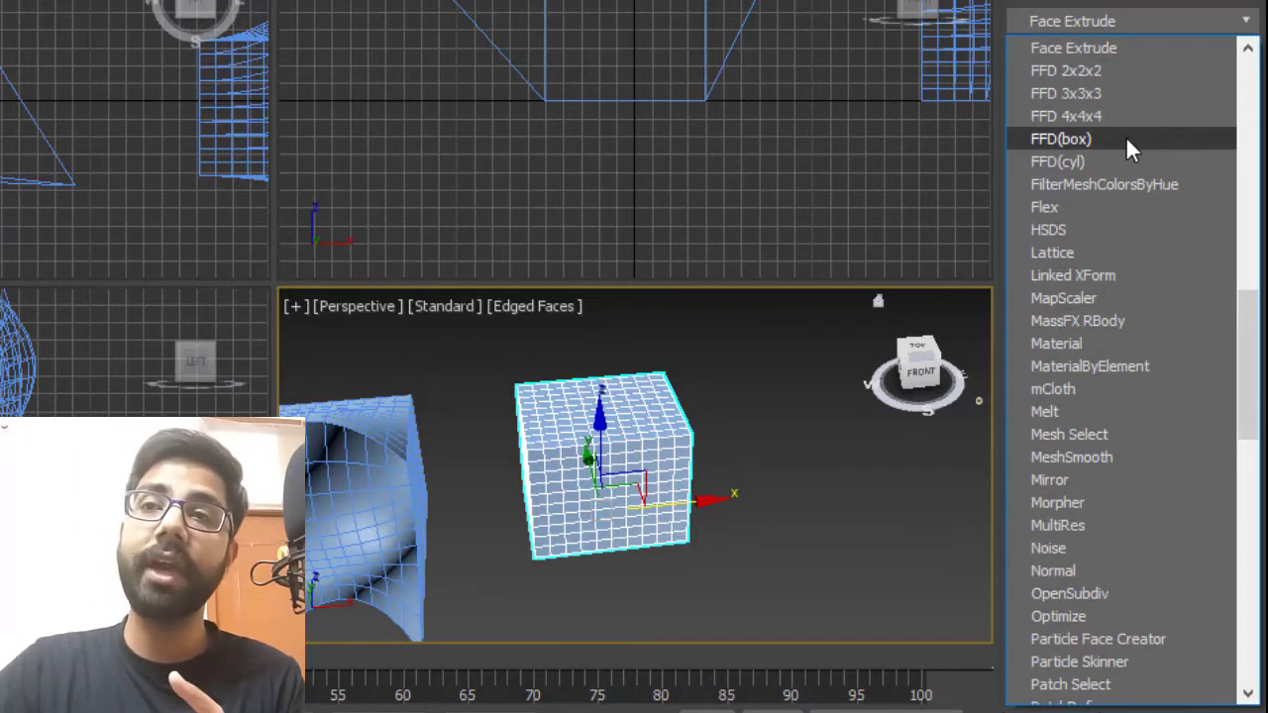
left_click(1156, 138)
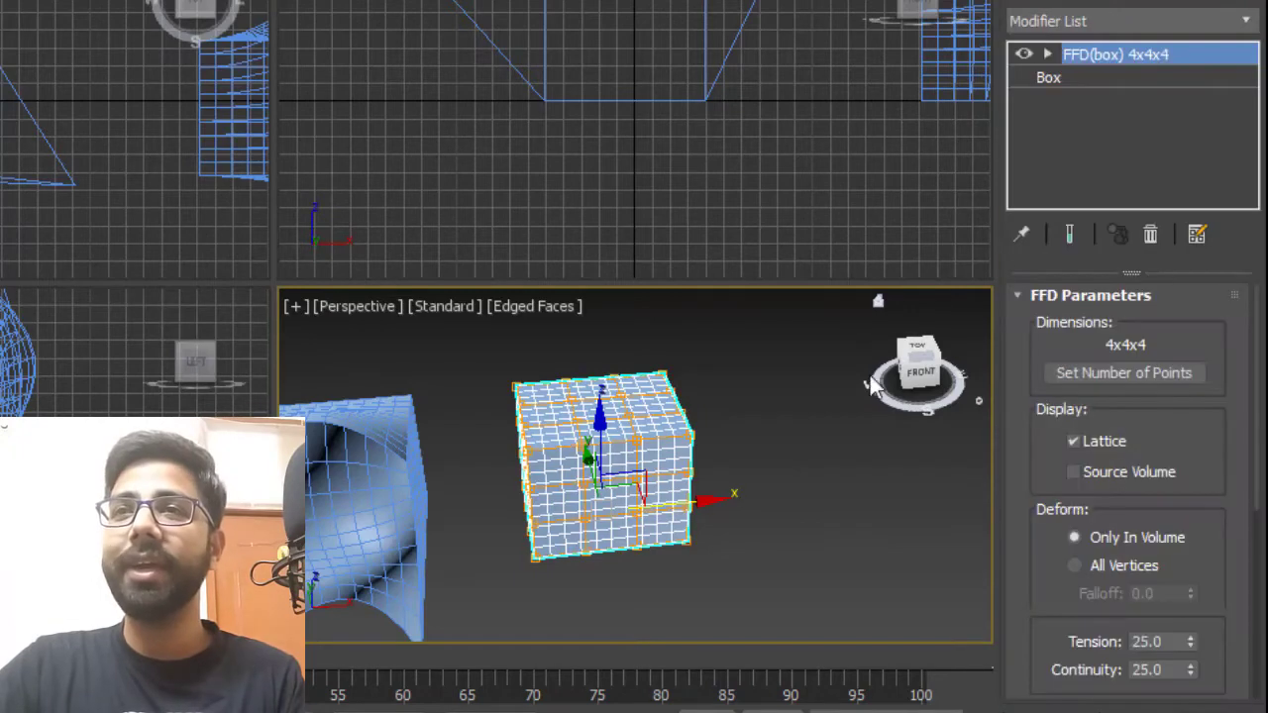
Set the FFD(box) lattice dimensions to 4 length, 8 width and 12 height points.
middle_click_drag(742, 463, 818, 484, "alt")
scroll(711, 496, "up", 4)
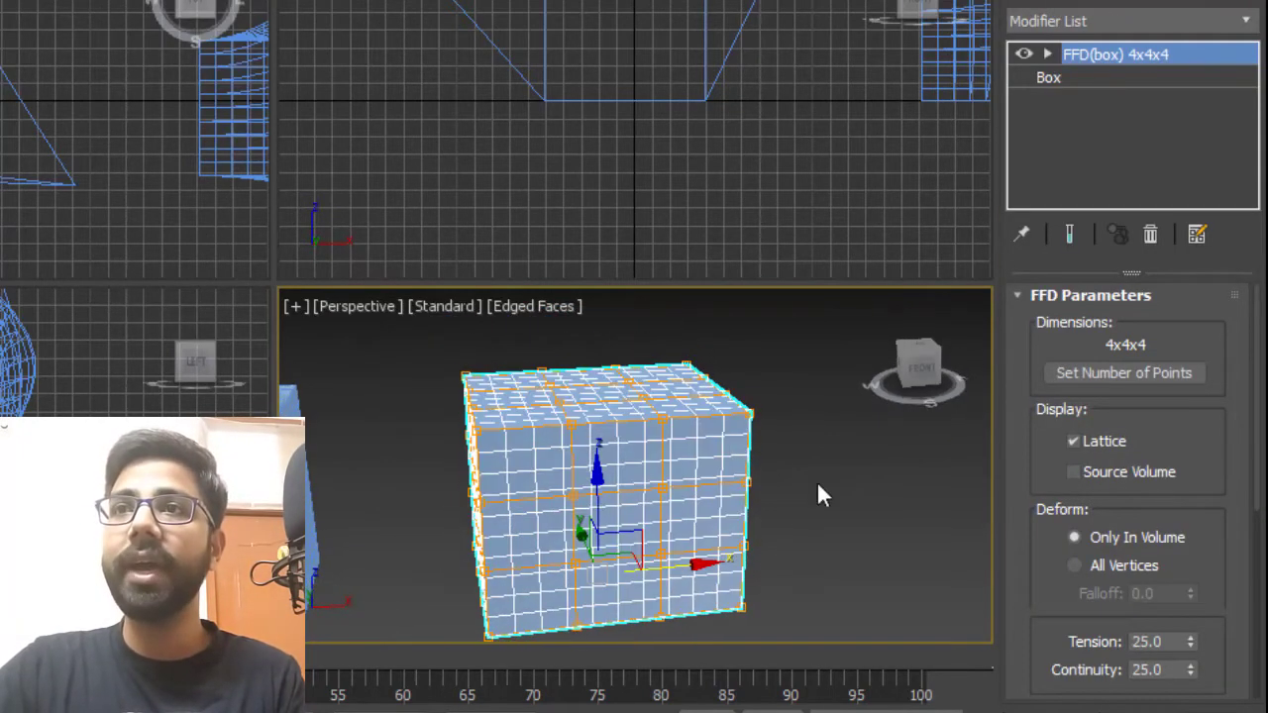
left_click(1106, 368)
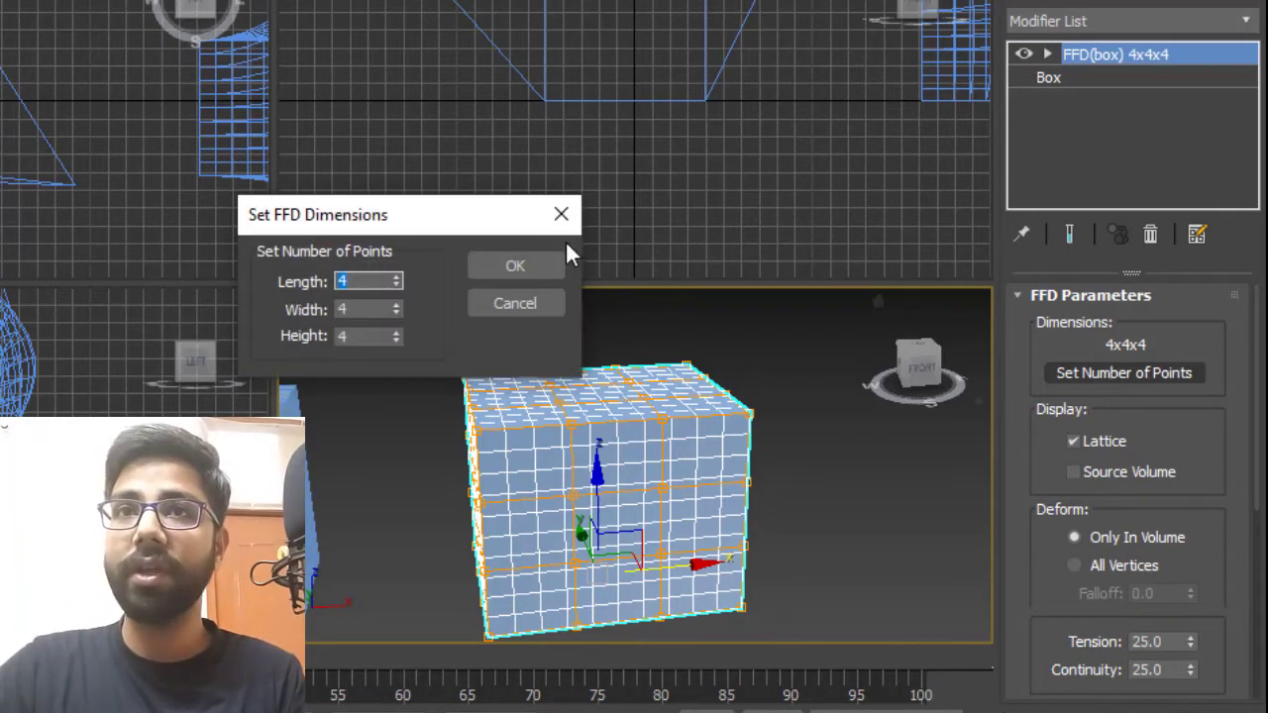
left_click_drag(392, 216, 666, 89)
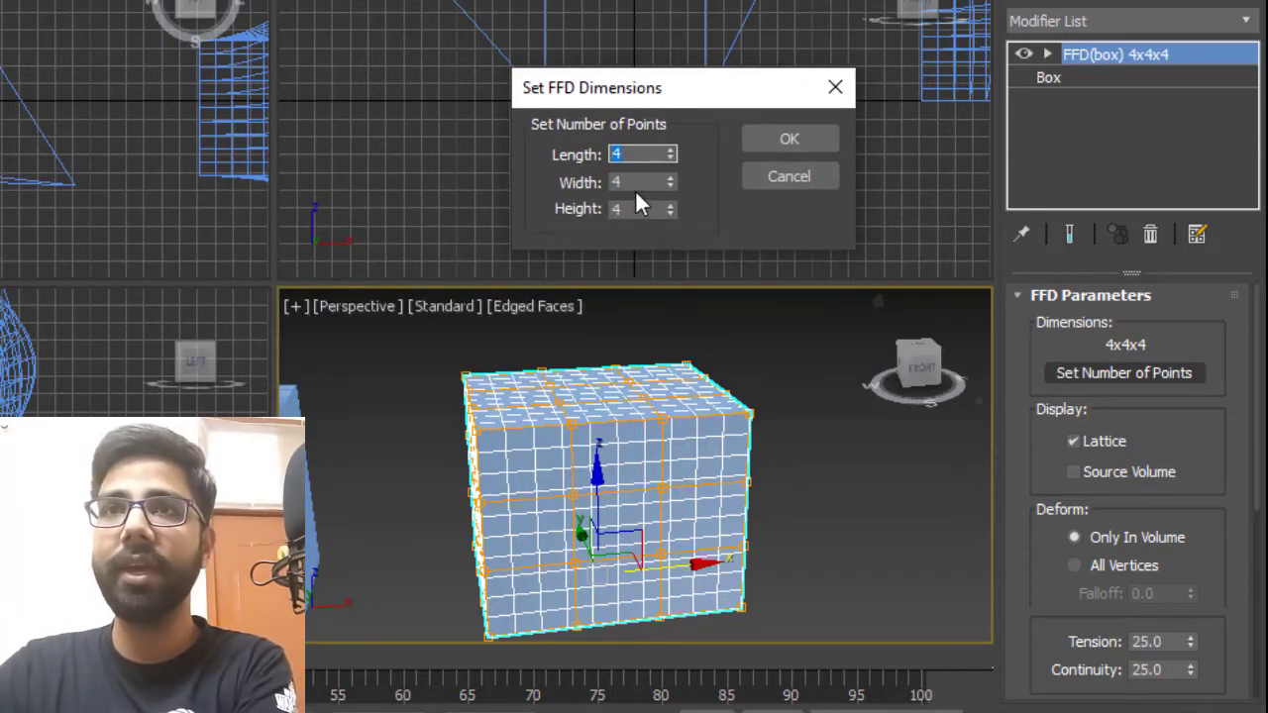
key("Tab")
type("8")
key("Tab")
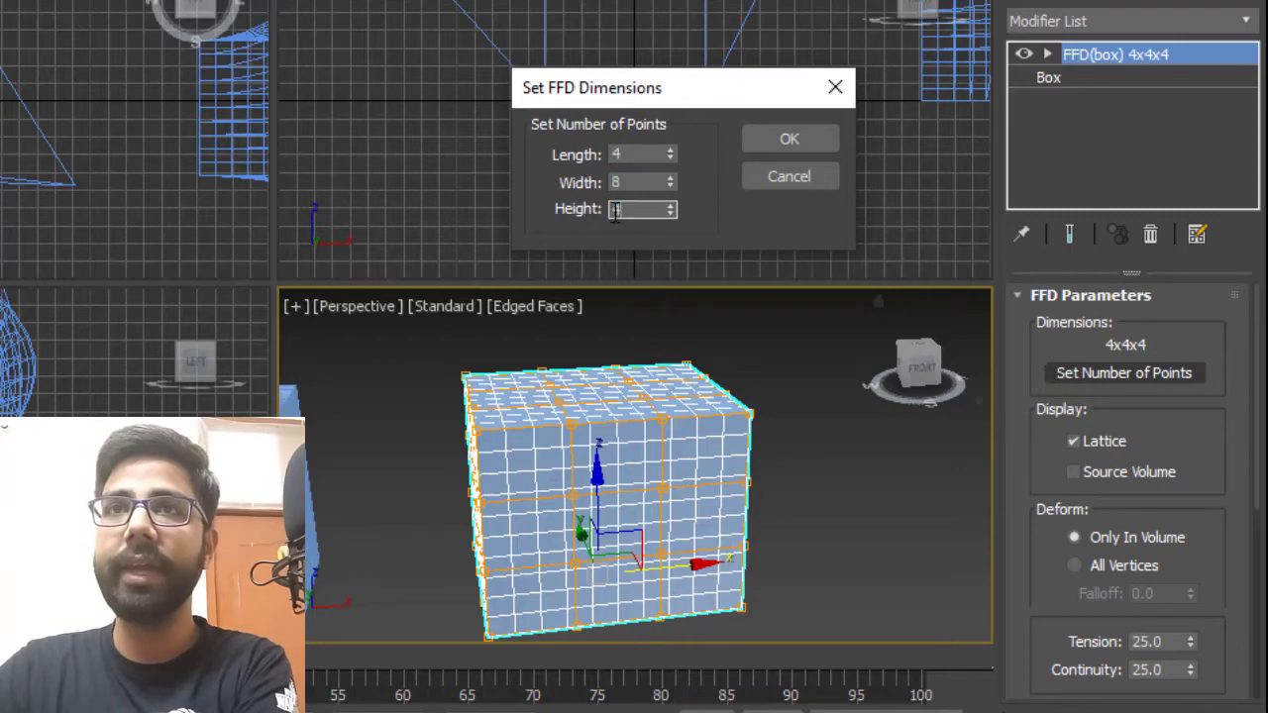
type("12")
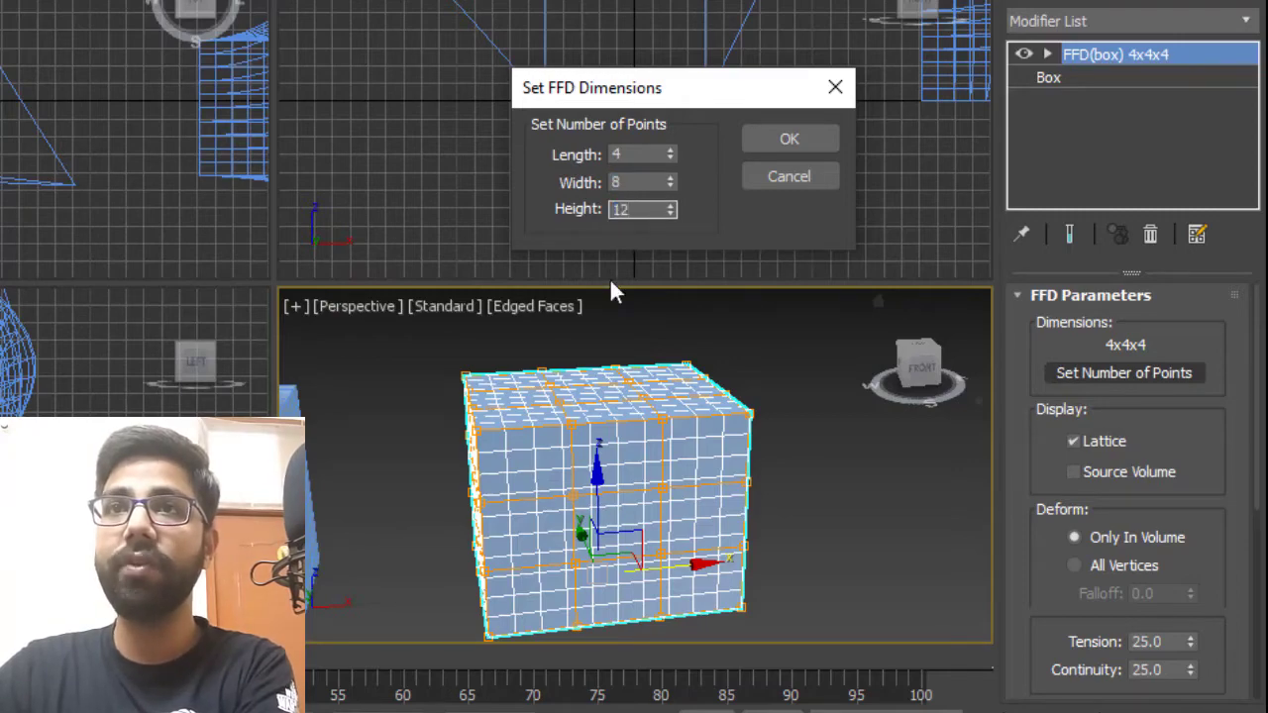
left_click(776, 141)
Turn off edged faces in the perspective view and reselect the FFD(box) object.
scroll(782, 541, "up", 5)
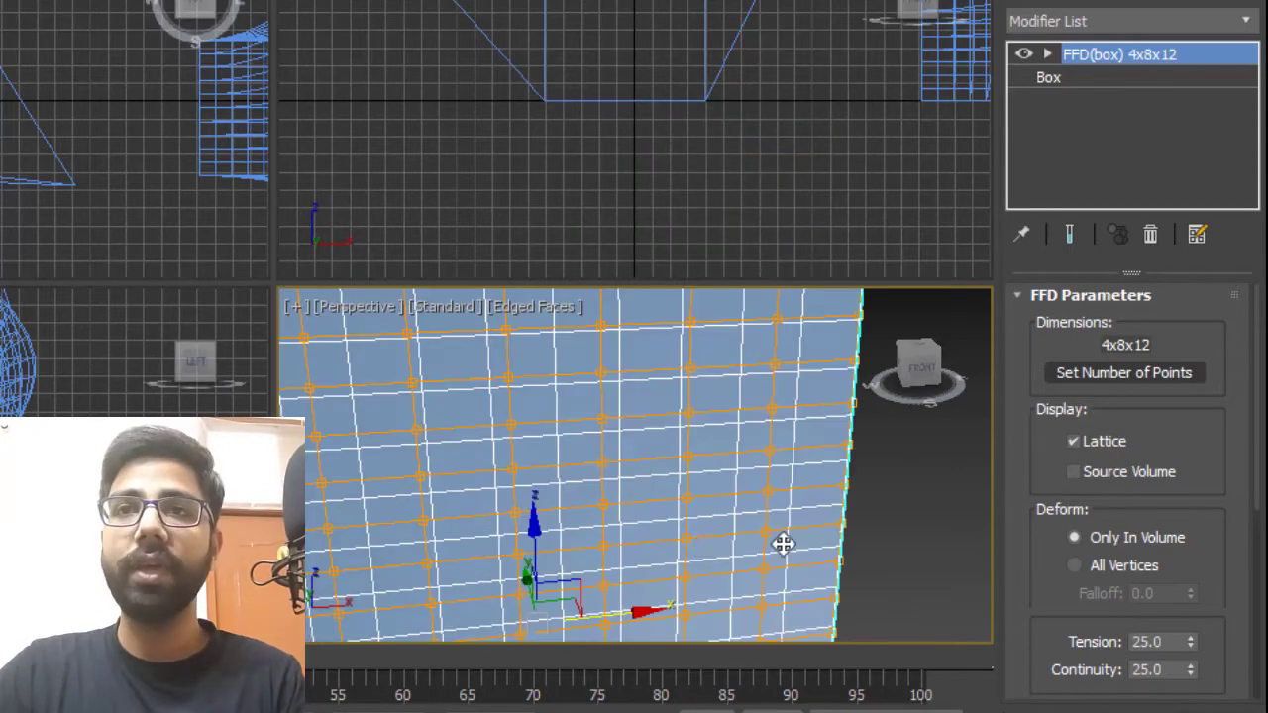
middle_click_drag(782, 543, 602, 565, "alt")
scroll(605, 563, "down", 3)
mouse_move(830, 559)
middle_mouse_down()
mouse_move(834, 494)
mouse_move(824, 521)
mouse_move(696, 460)
mouse_move(770, 504)
mouse_move(803, 498)
middle_mouse_up()
key("F4")
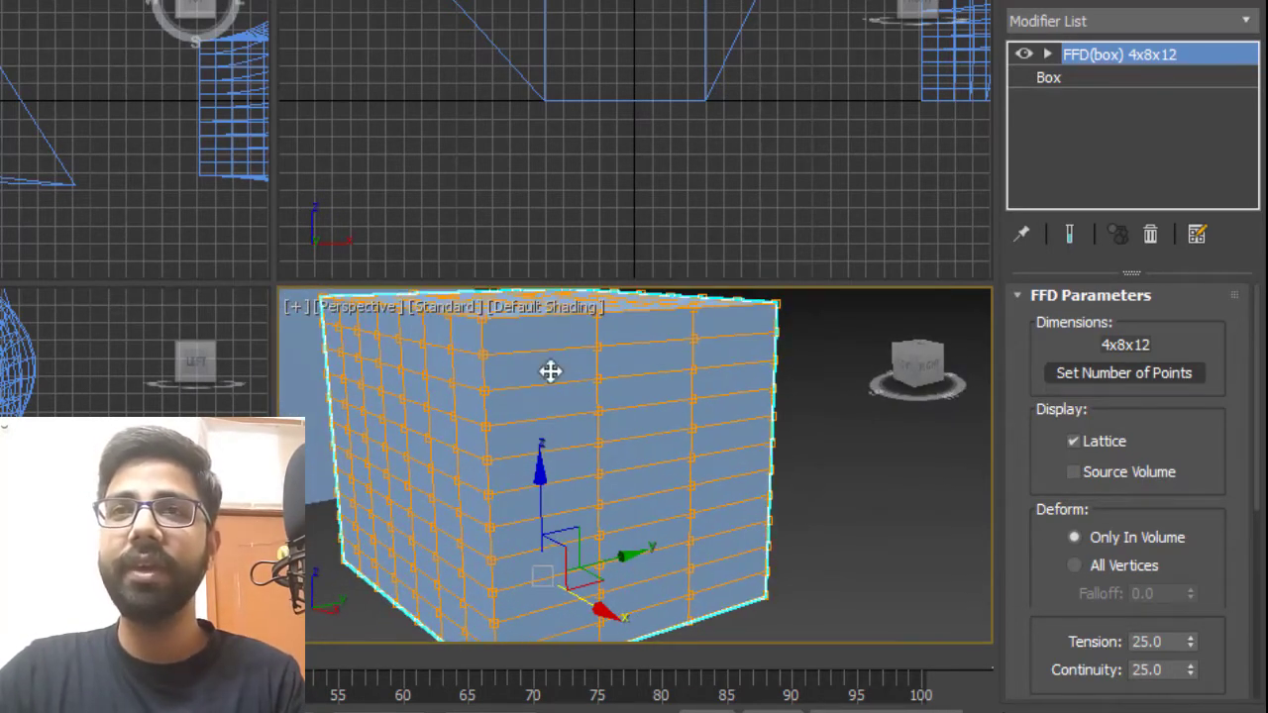
middle_click_drag(475, 503, 569, 568, "alt")
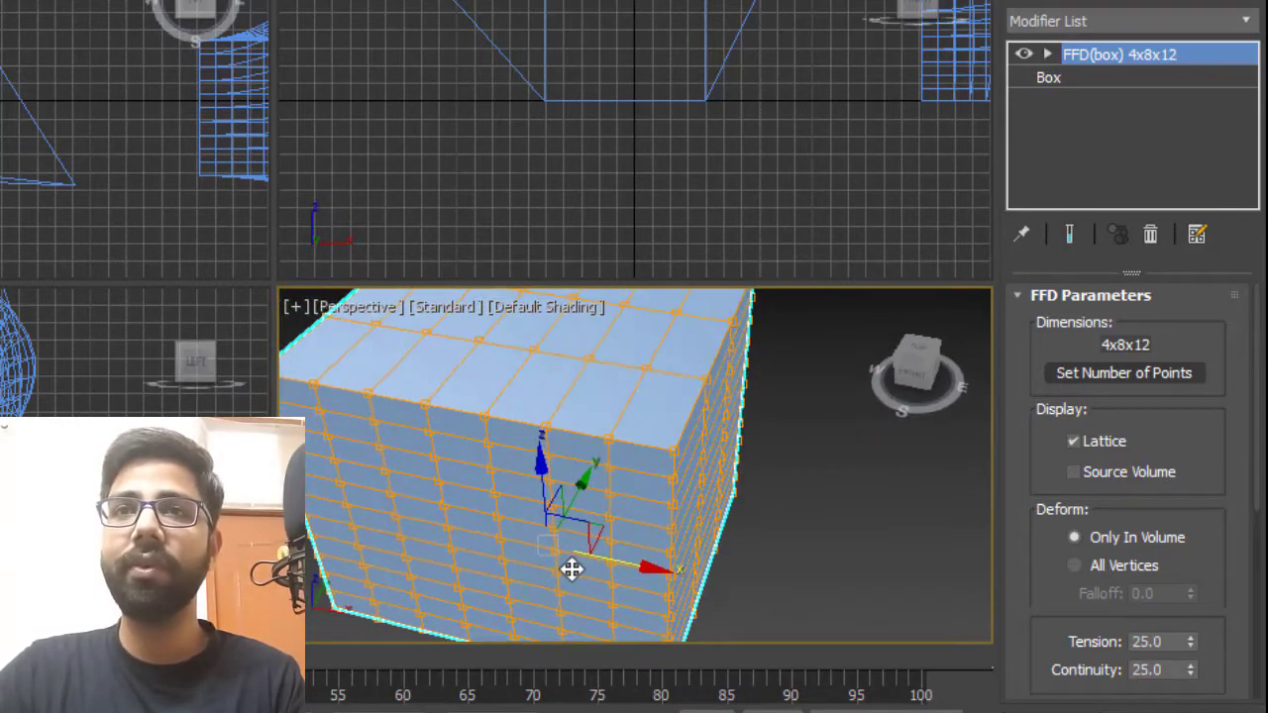
scroll(569, 565, "down", 5)
left_click(687, 511)
scroll(526, 455, "up", 5)
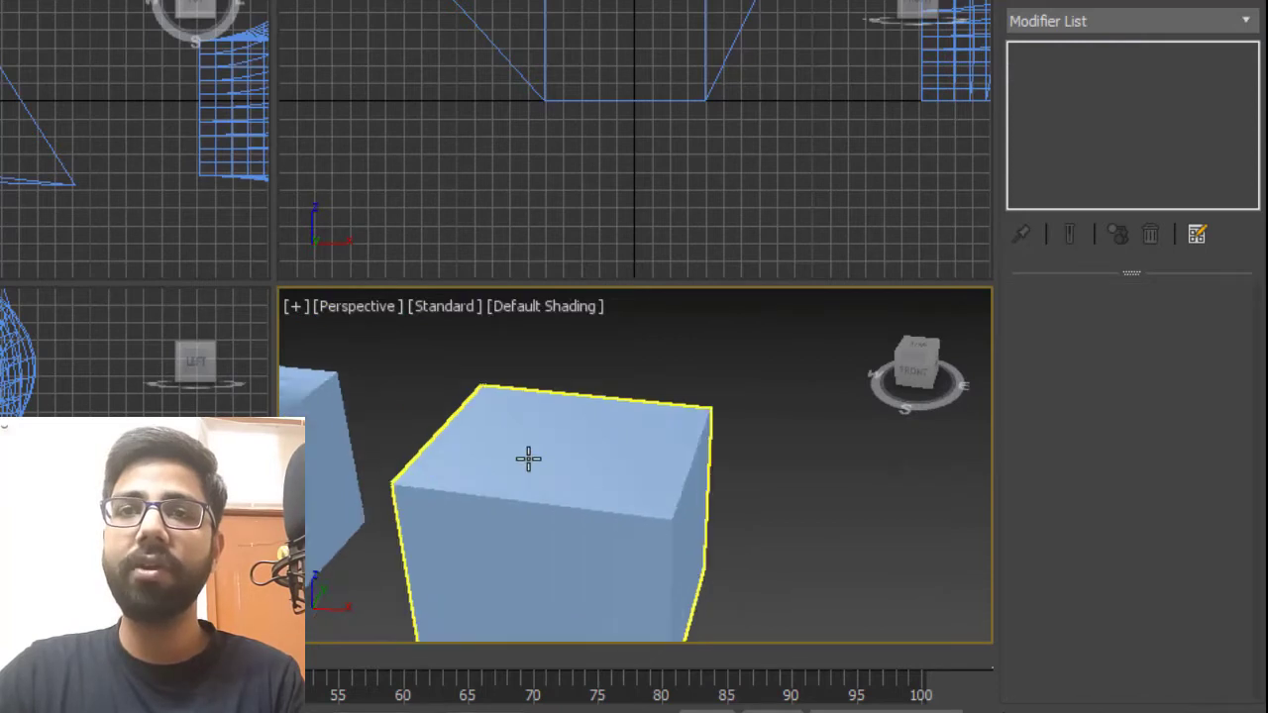
left_click(572, 492)
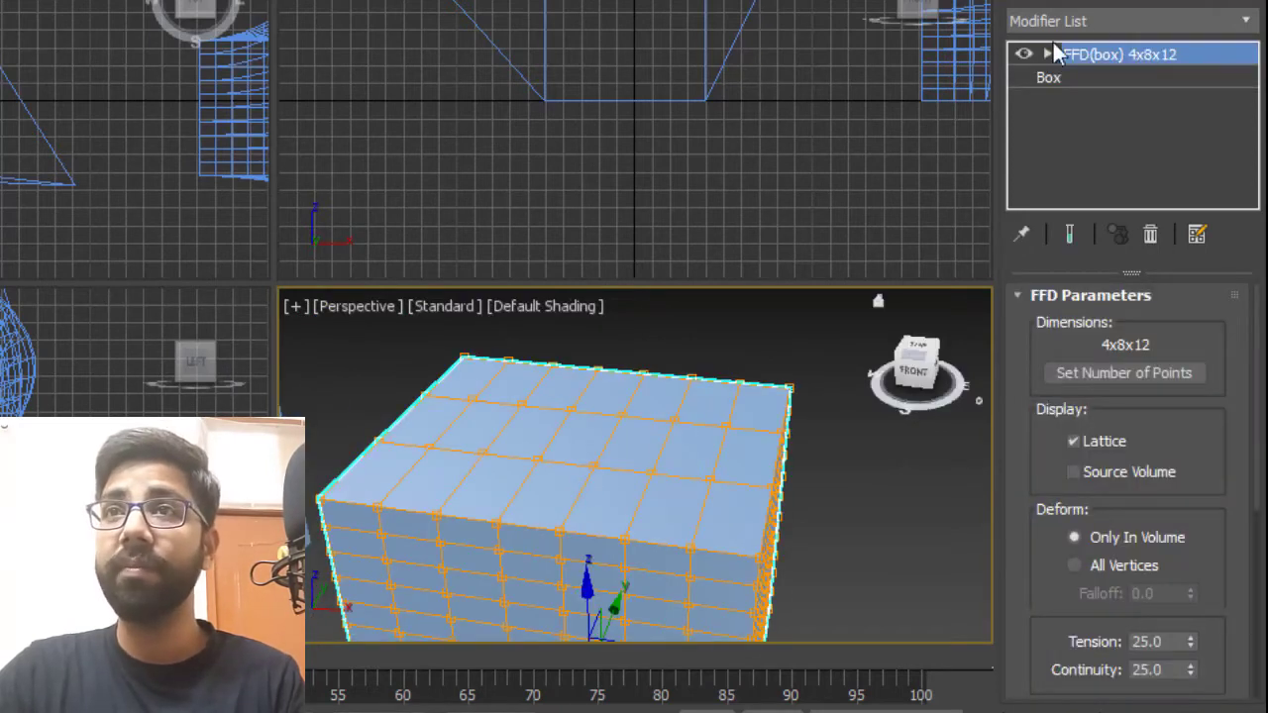
Open the Control Points level and pull a rear top control point upward to raise a peak.
left_click(1047, 53)
left_click(1108, 77)
middle_click_drag(554, 424, 615, 379, "alt")
scroll(626, 429, "up", 3)
left_click(612, 454)
left_click(595, 399, "ctrl")
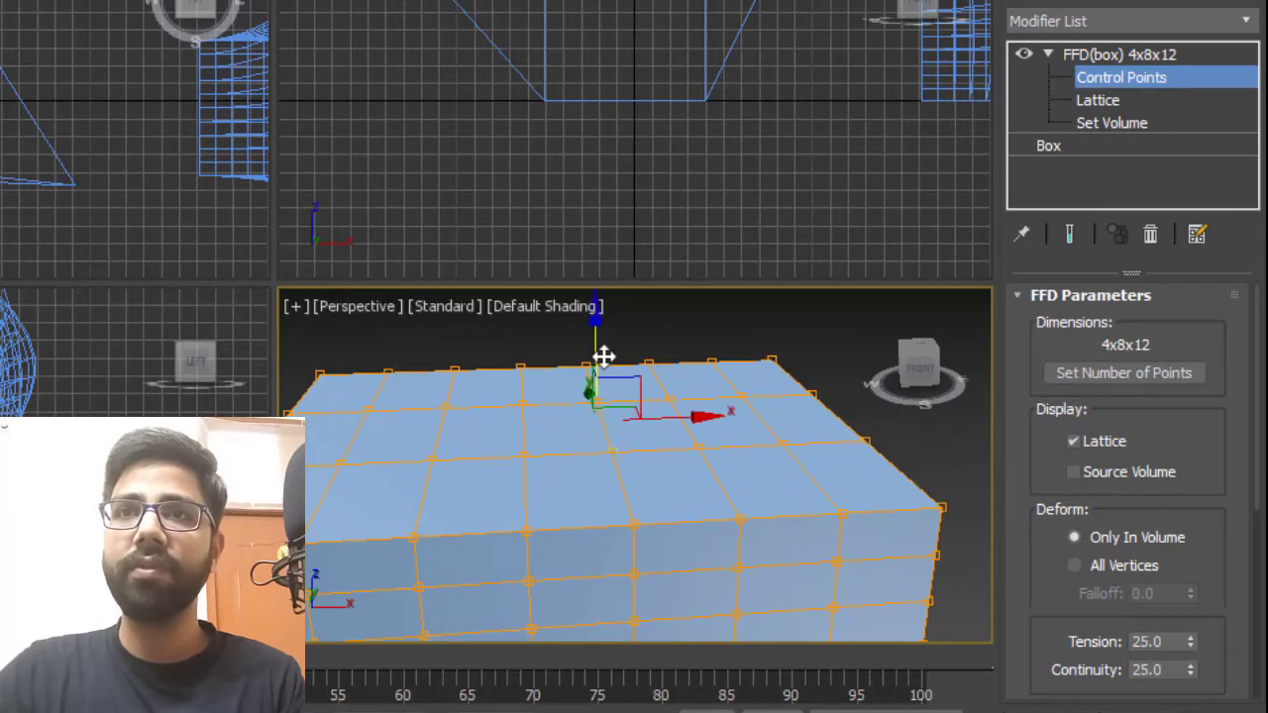
left_click_drag(594, 335, 602, 207)
middle_click_drag(554, 406, 656, 445, "alt")
key("ctrl+z")
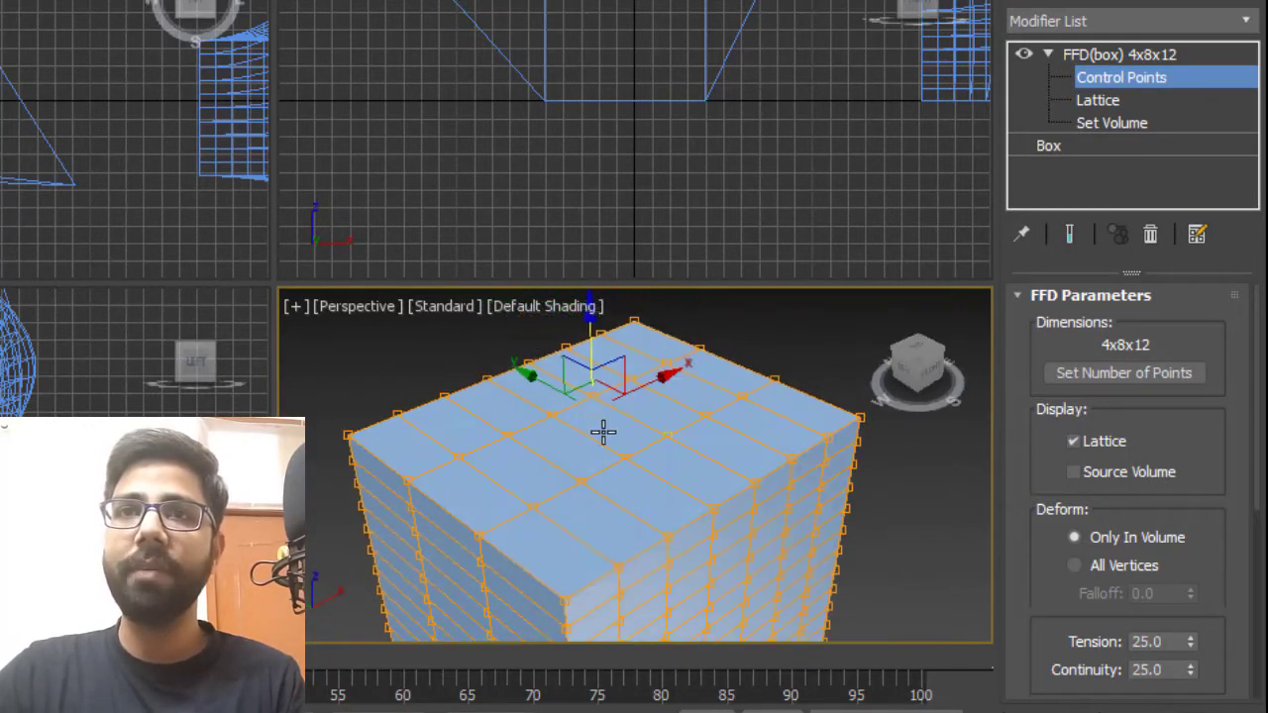
Pull a front top control point upward to raise a second, smaller peak.
left_click(591, 397)
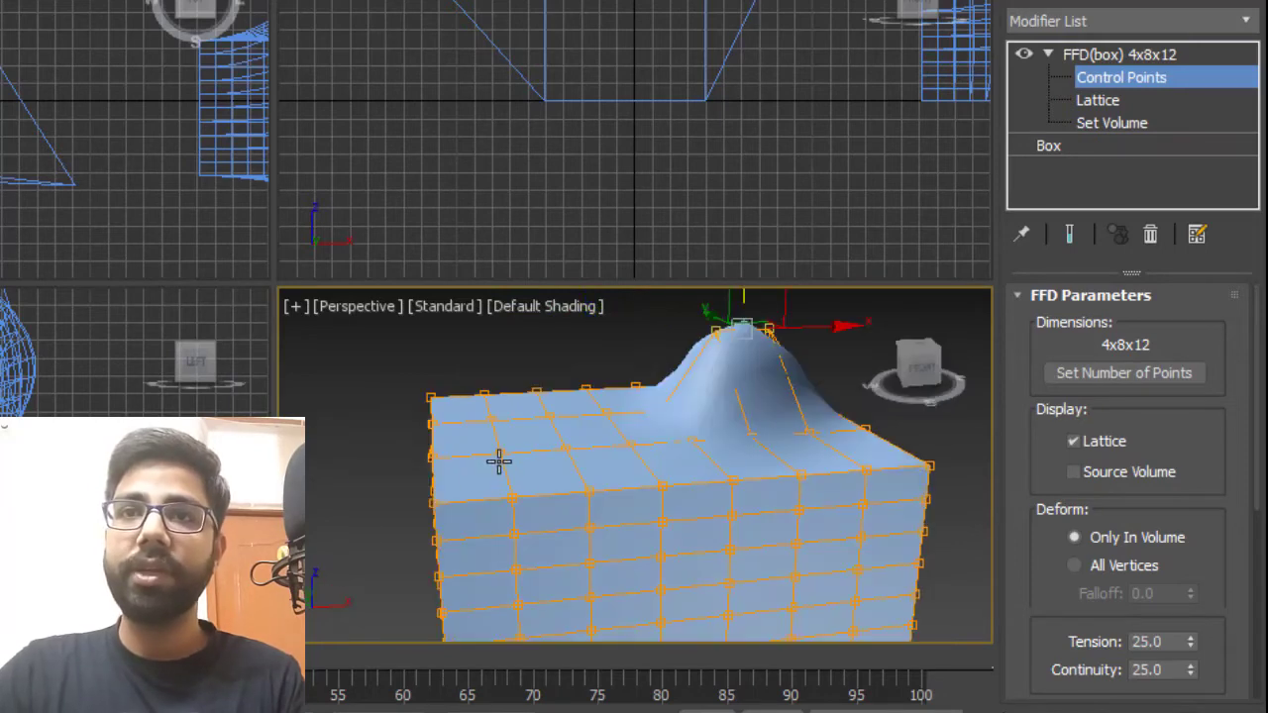
left_click(500, 456)
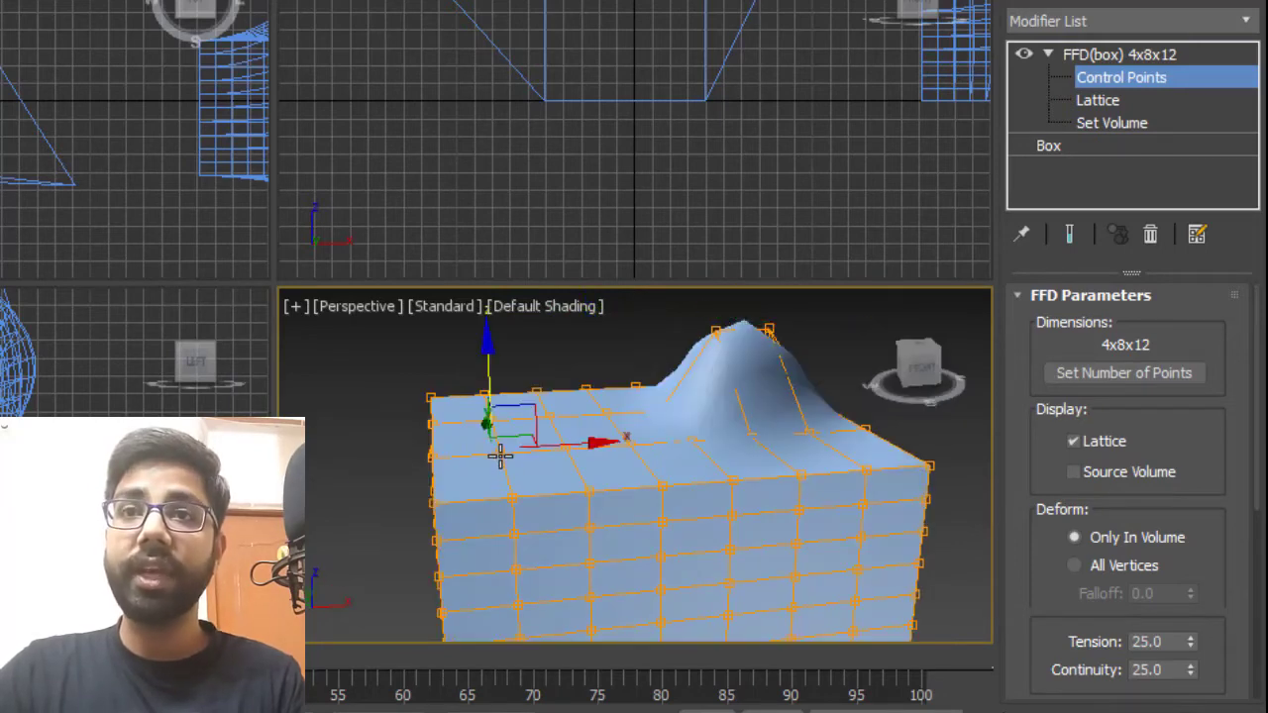
left_click_drag(570, 447, 536, 254)
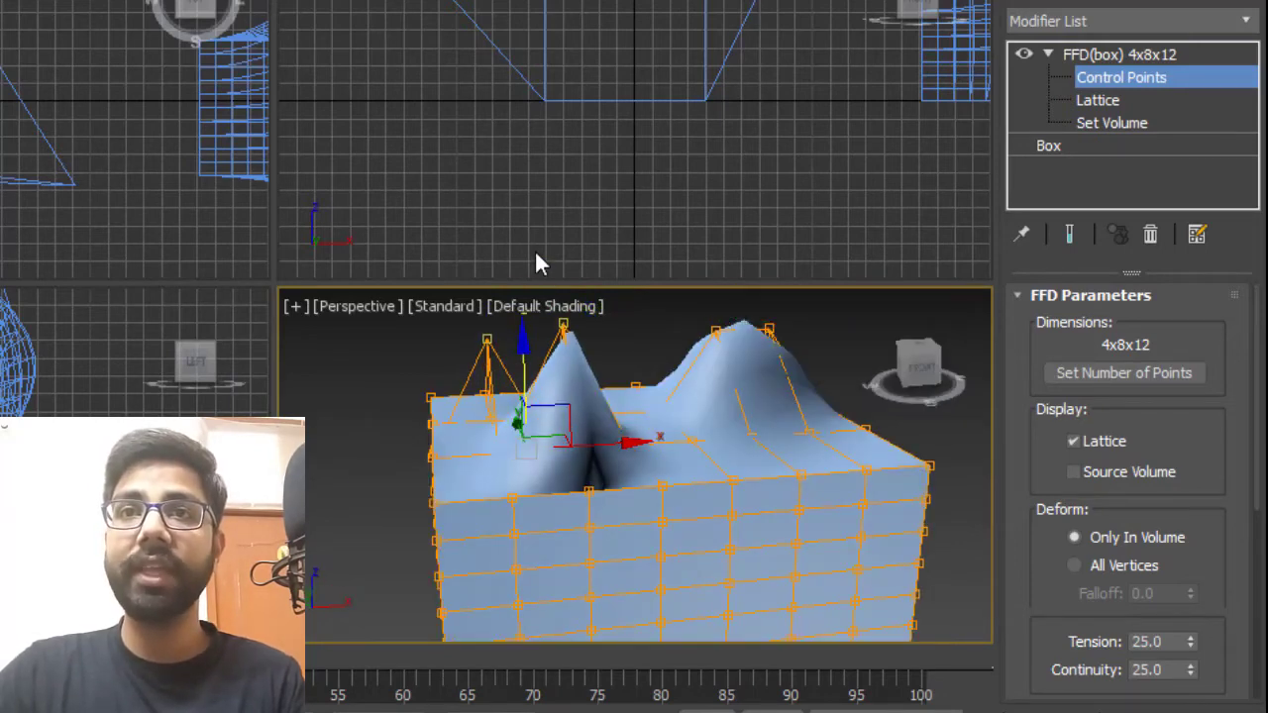
key("ctrl+z")
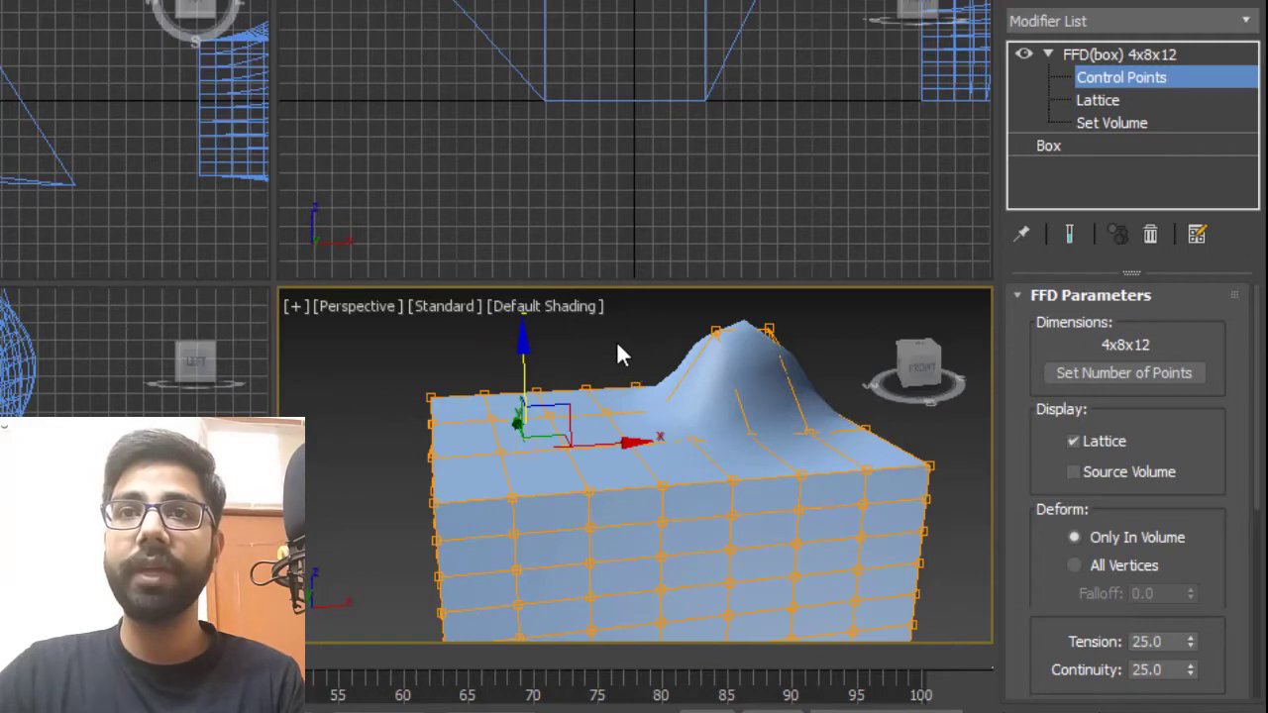
left_click(567, 454)
left_click(567, 449)
left_click_drag(573, 334, 577, 256)
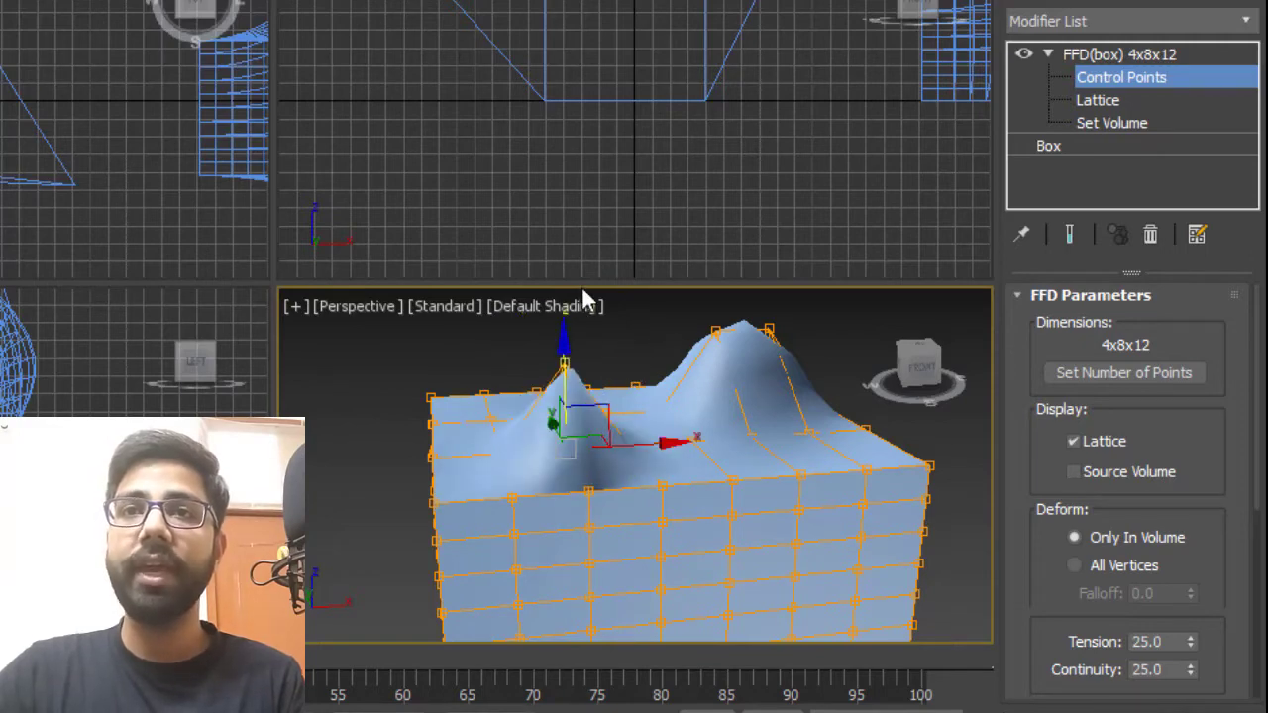
middle_click_drag(569, 426, 565, 448, "alt")
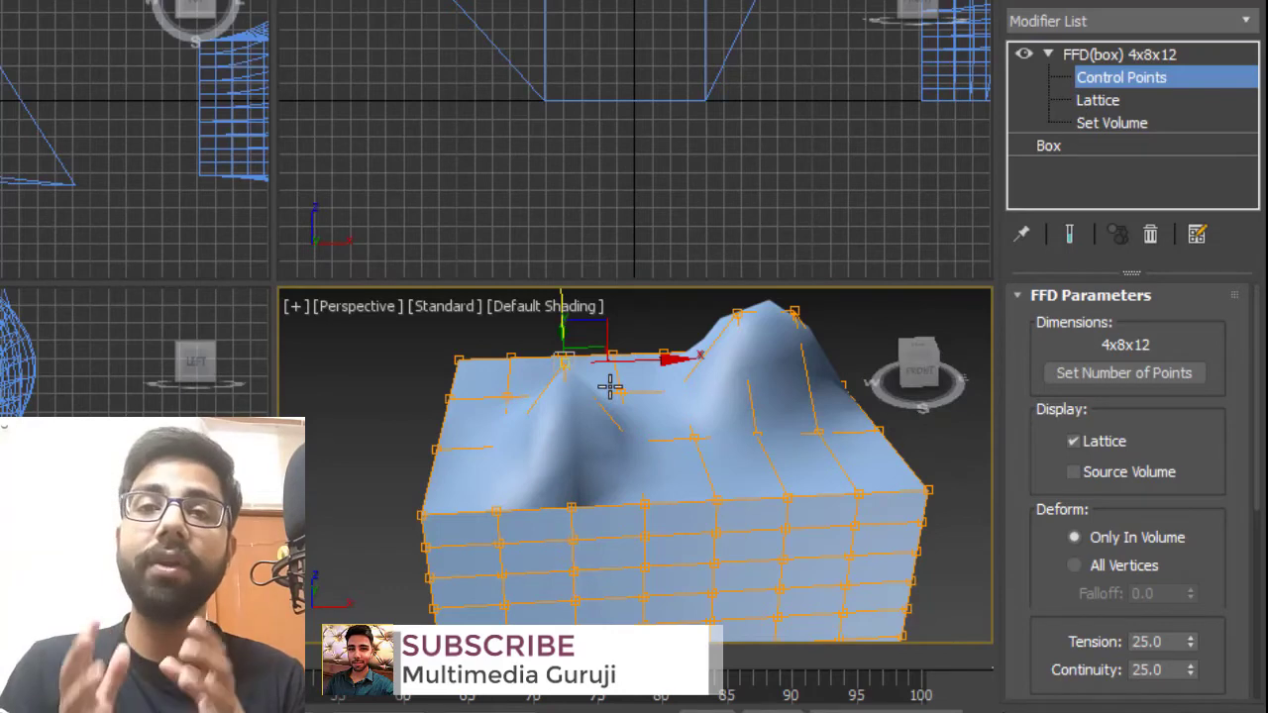
Drag a top corner control point far outward to stretch a spout, then leave the Control Points level.
scroll(610, 387, "down", 3)
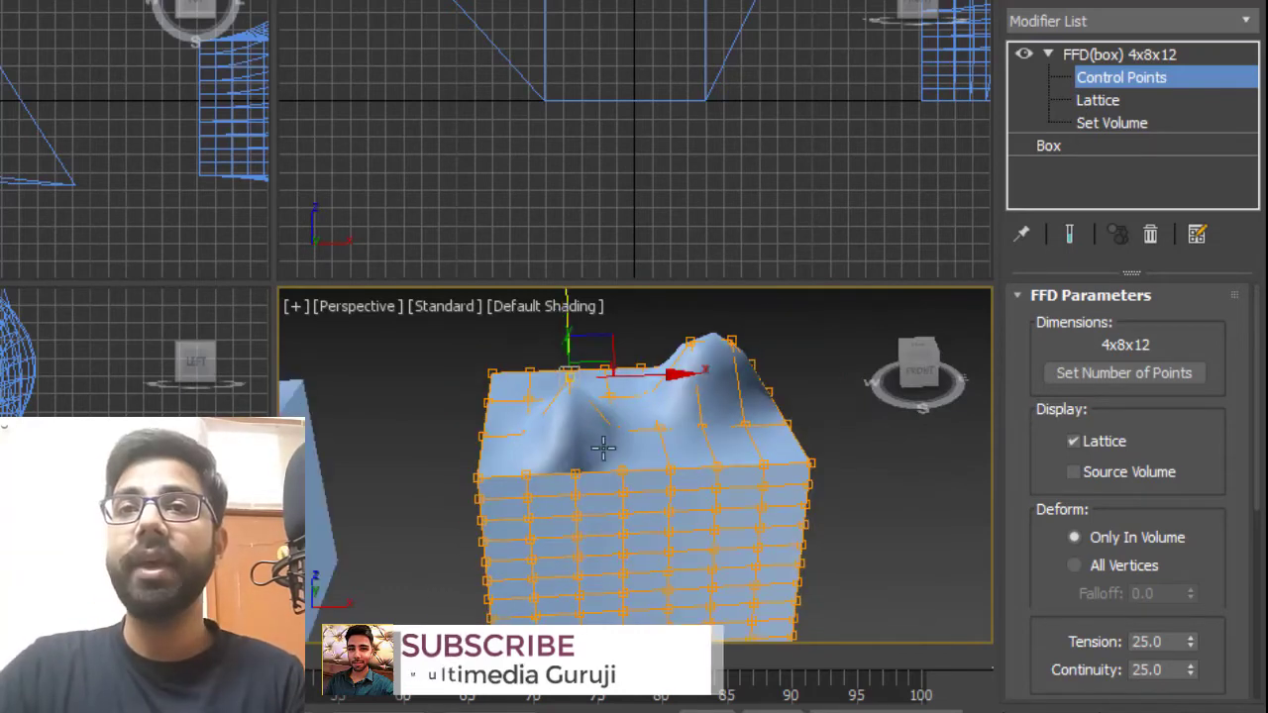
middle_click_drag(603, 442, 693, 436, "alt")
left_click(793, 429)
middle_click_drag(784, 437, 619, 517)
left_click_drag(630, 506, 742, 380)
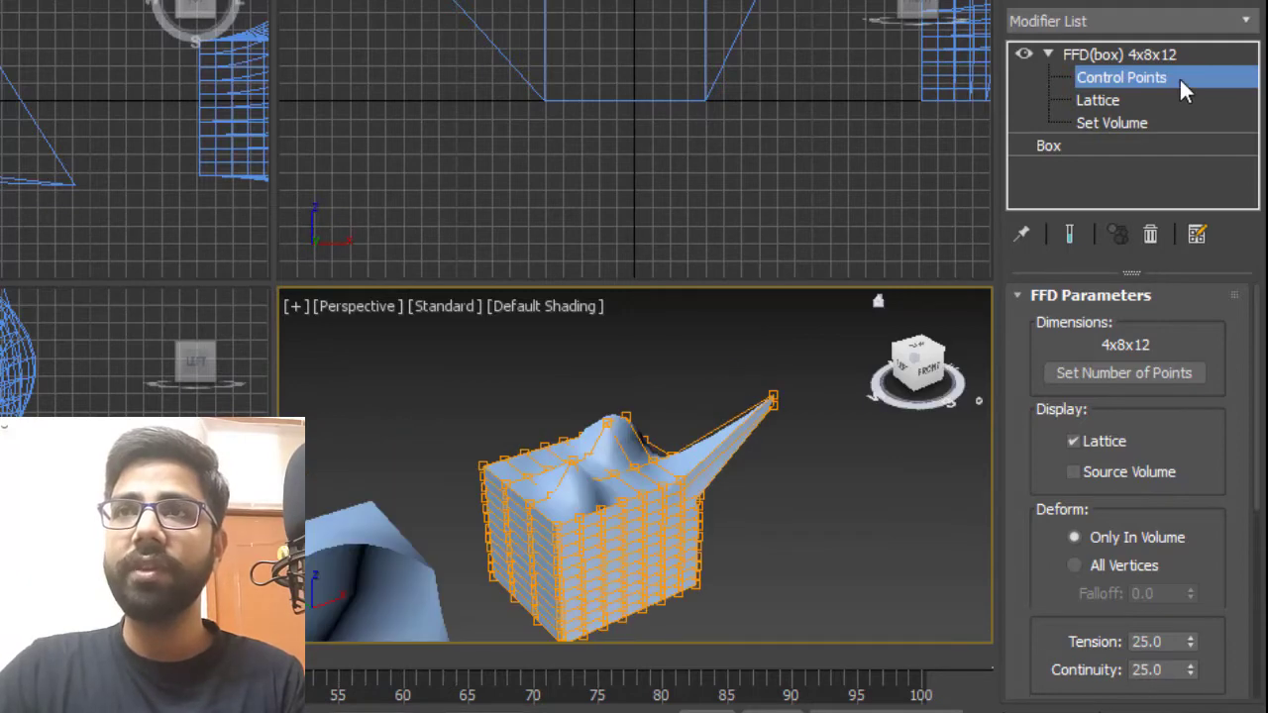
left_click(1180, 81)
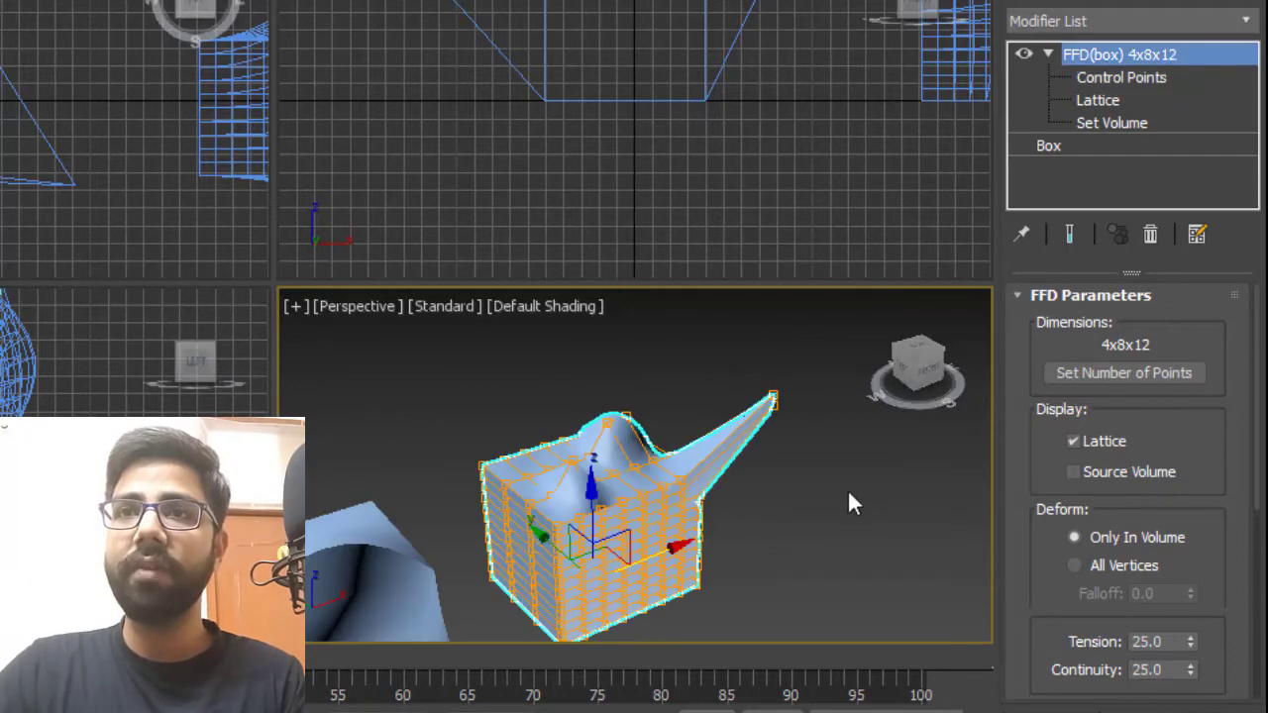
Orbit and zoom around the scene to compare all the FFD-deformed boxes.
left_click(848, 491)
middle_click_drag(738, 532, 839, 452)
scroll(839, 452, "down", 4)
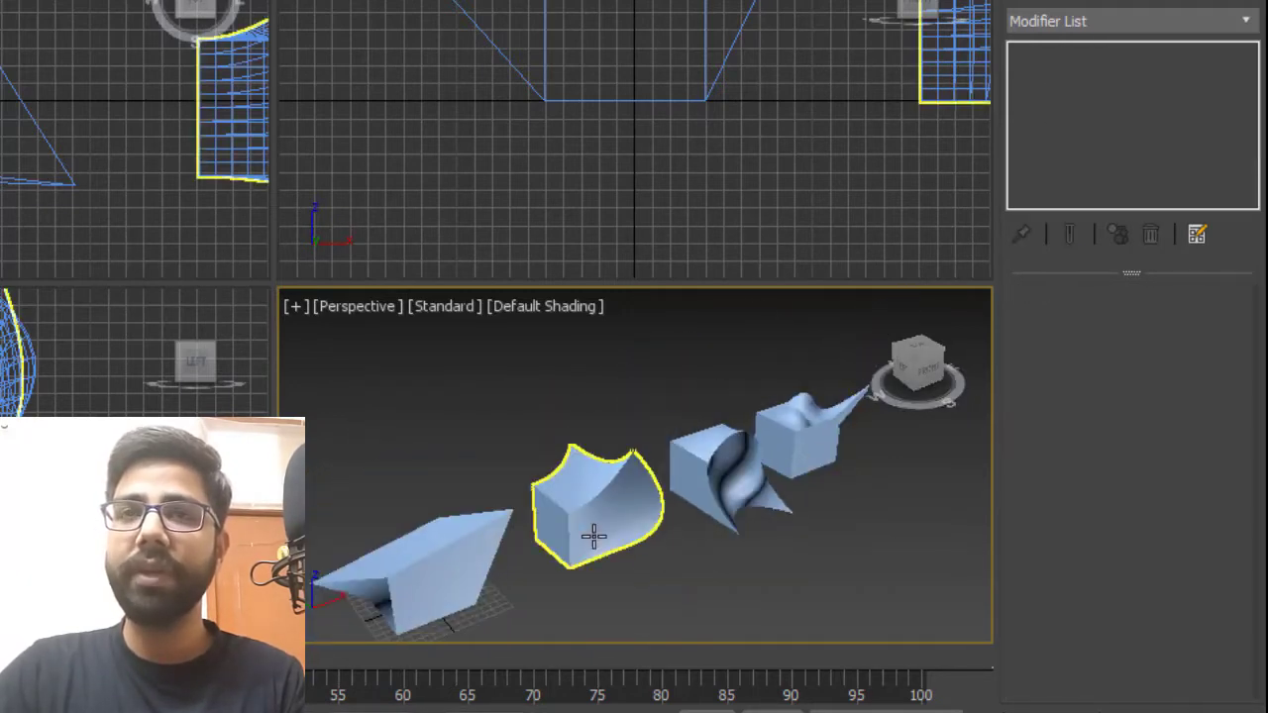
middle_click_drag(594, 531, 614, 495)
left_click(479, 503)
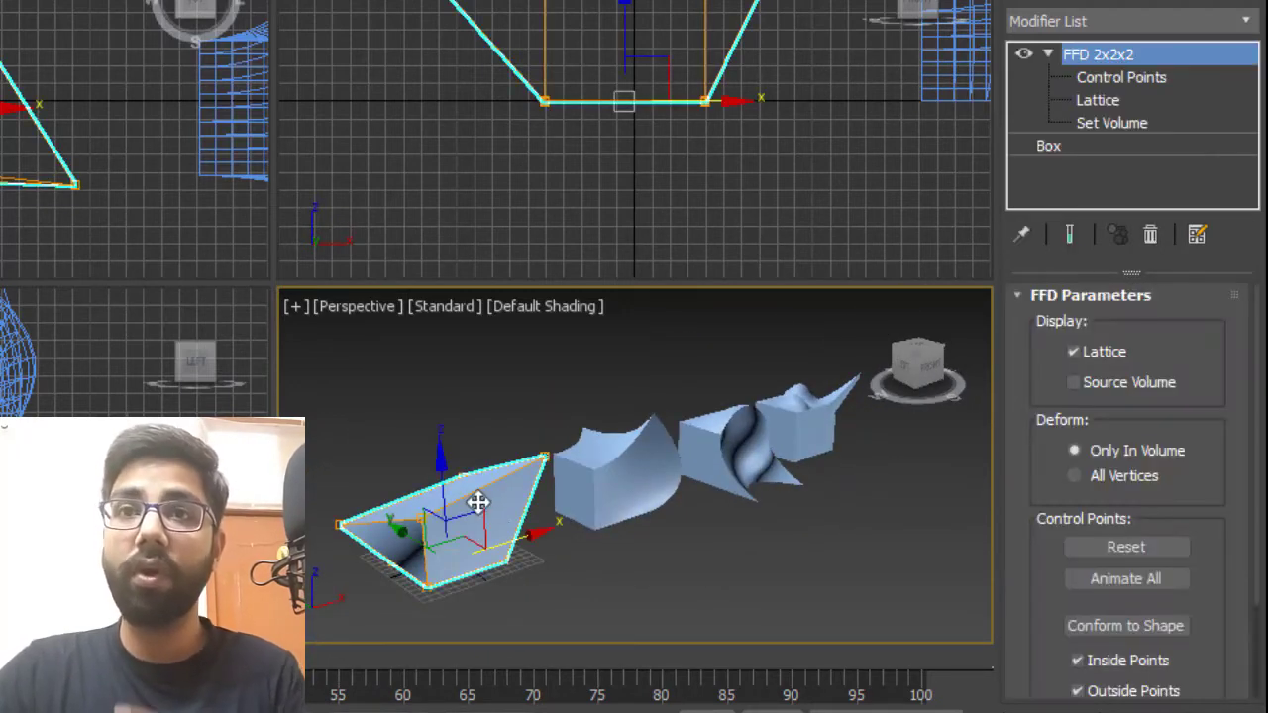
scroll(557, 524, "up", 2)
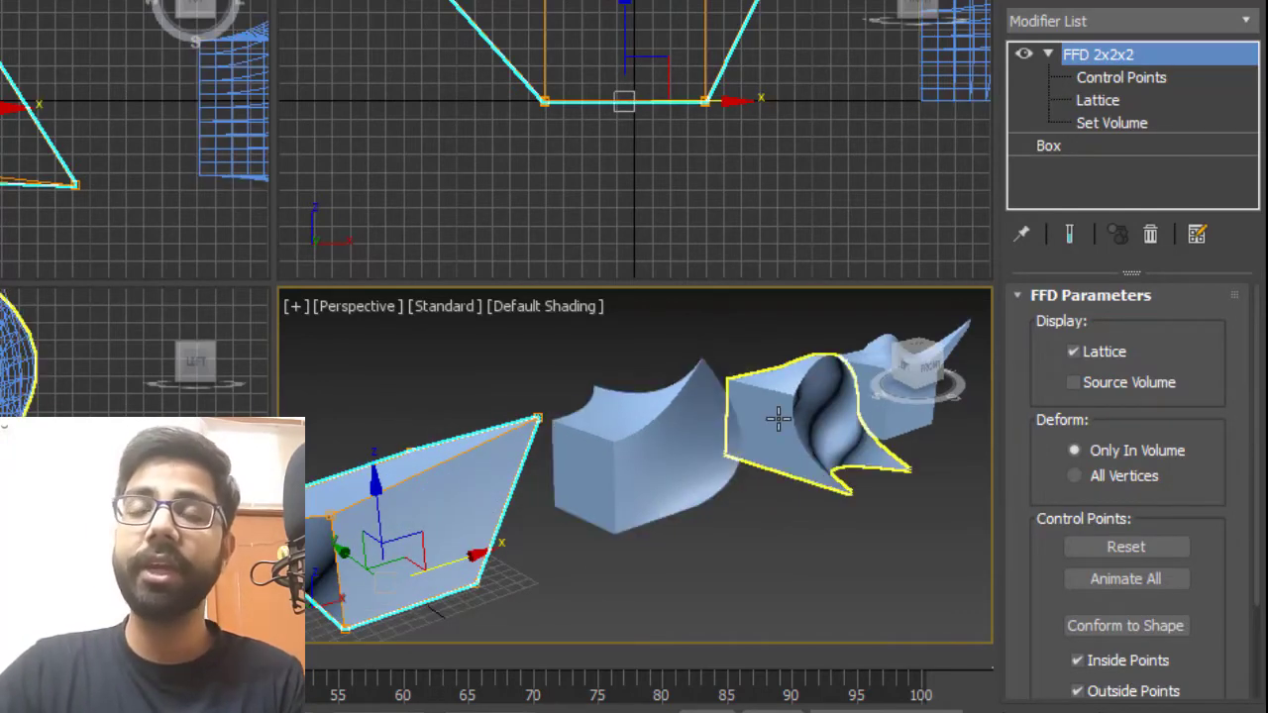
middle_click_drag(761, 427, 501, 529)
scroll(671, 510, "up", 4)
scroll(544, 499, "down", 5)
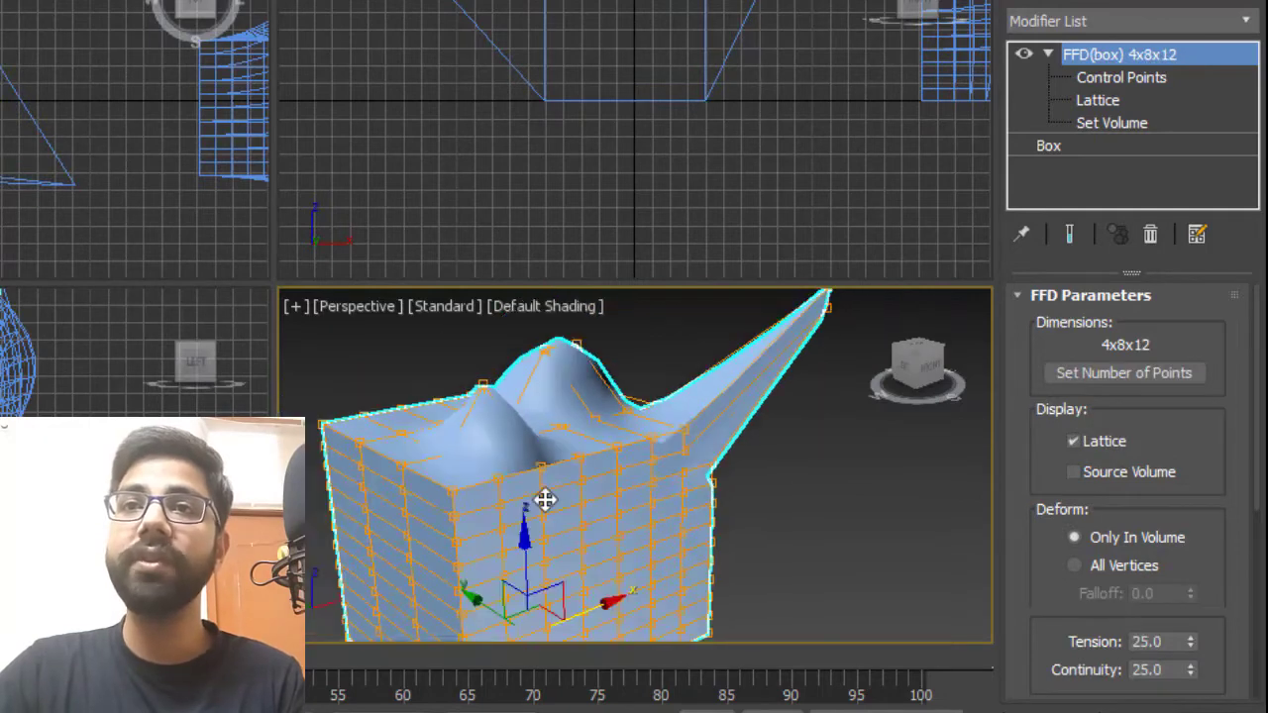
middle_click_drag(673, 481, 632, 503, "alt")
scroll(632, 503, "up", 3)
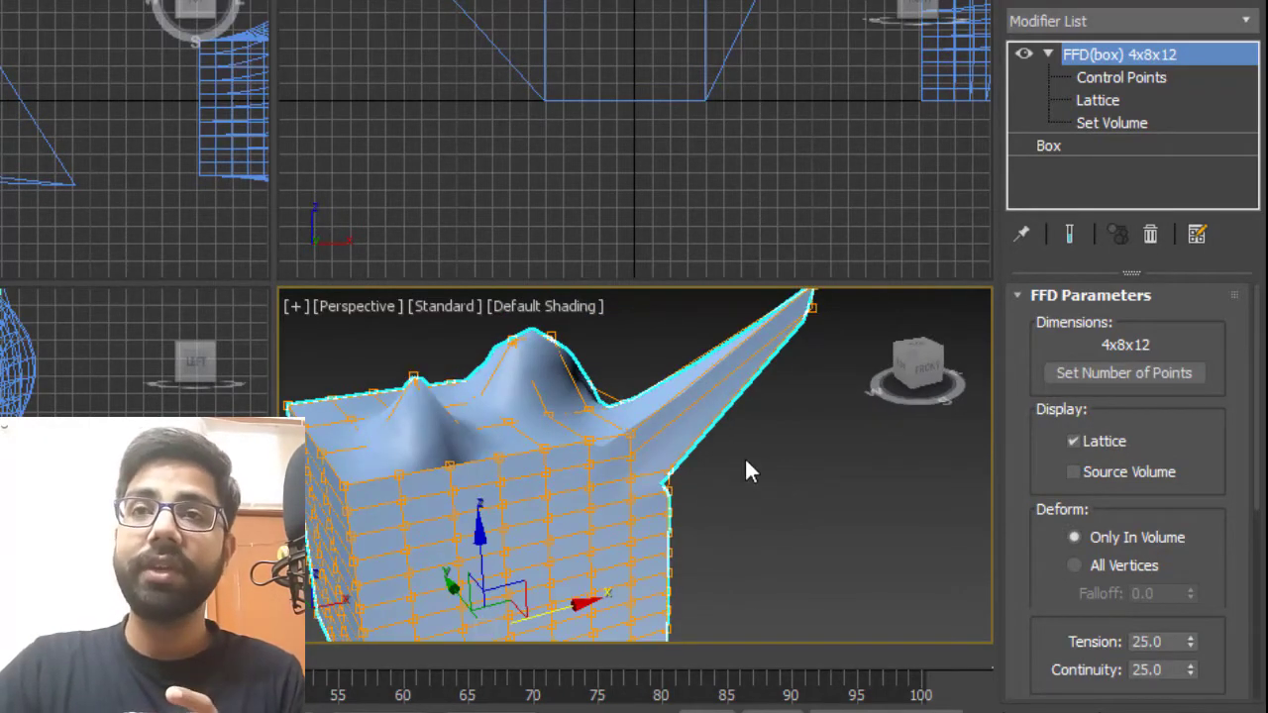
middle_click_drag(750, 467, 742, 512)
scroll(758, 534, "down", 3)
left_click(760, 530)
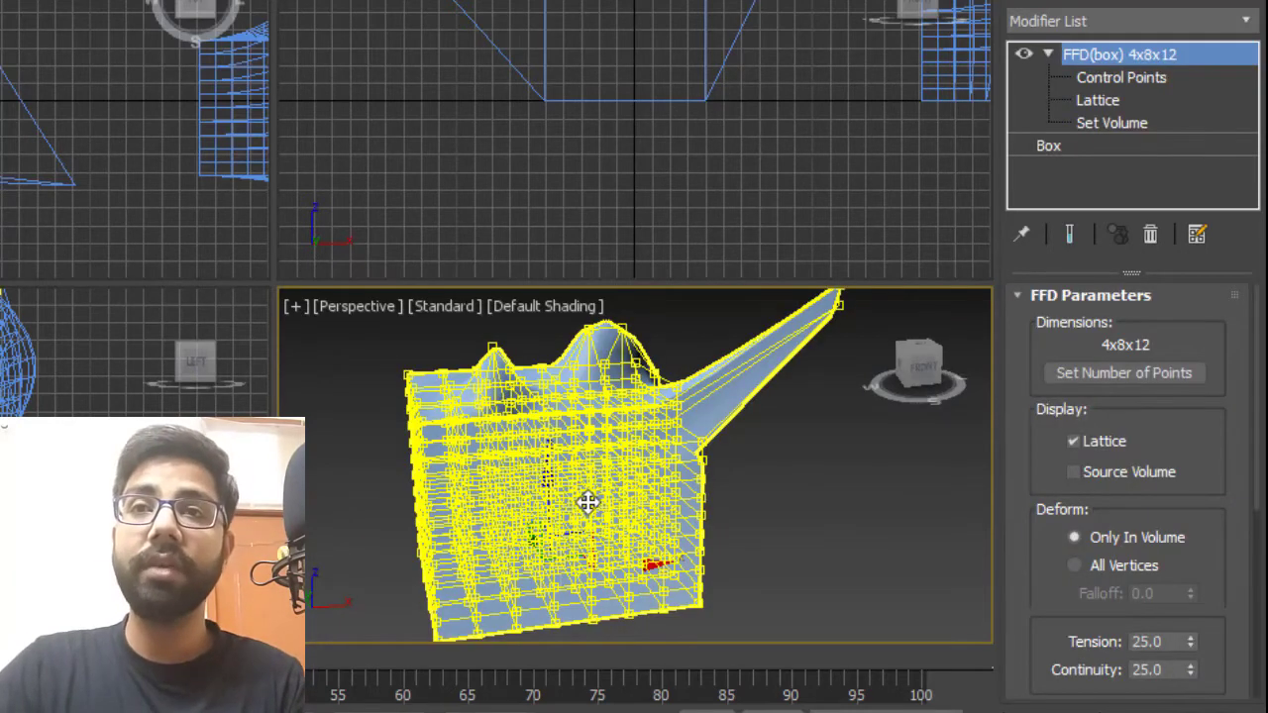
scroll(588, 503, "down", 3)
middle_click_drag(780, 459, 678, 485)
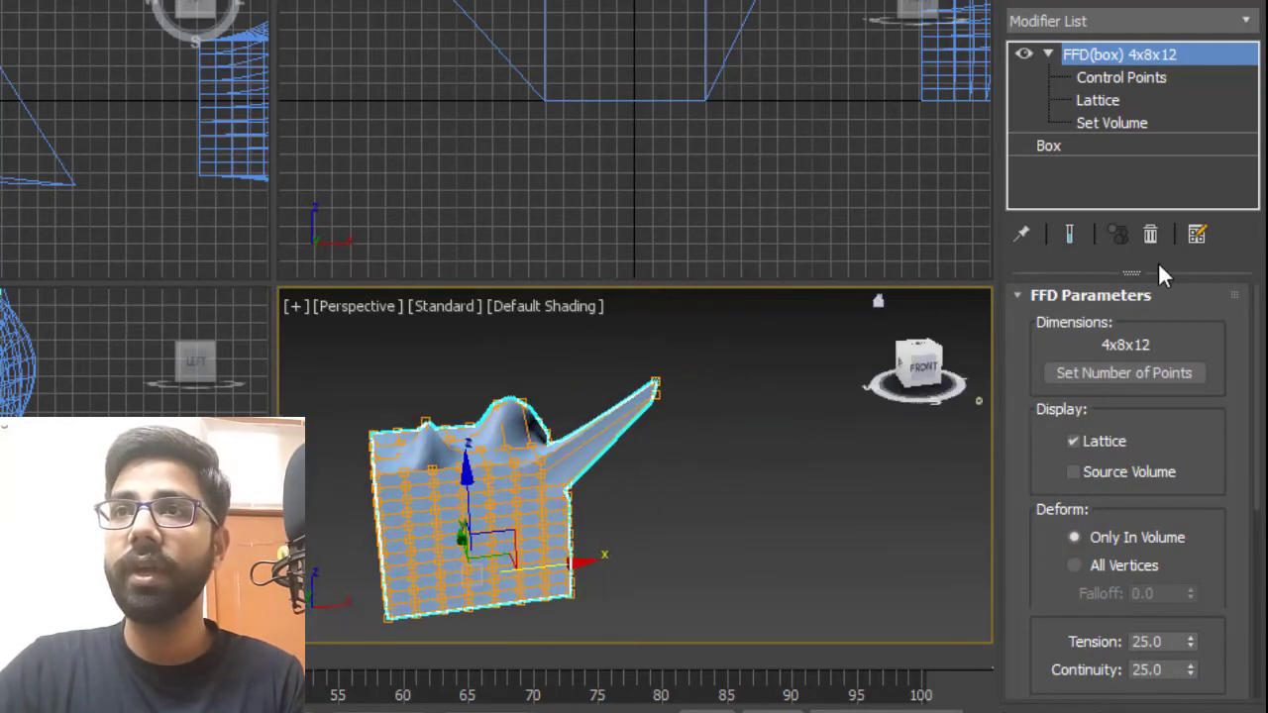
Set the FFD(box) Tension to 50 and zoom in on the spout.
left_click_drag(1208, 354, 1248, 81)
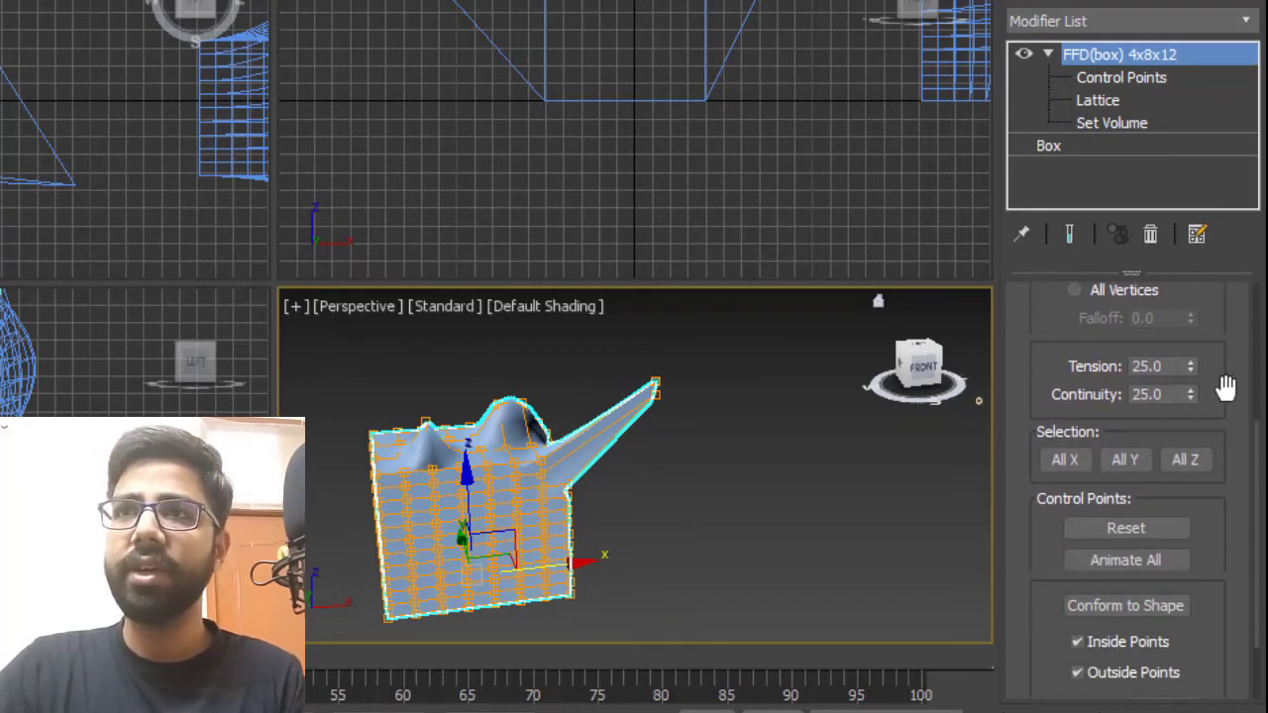
left_click_drag(1226, 387, 1250, 128)
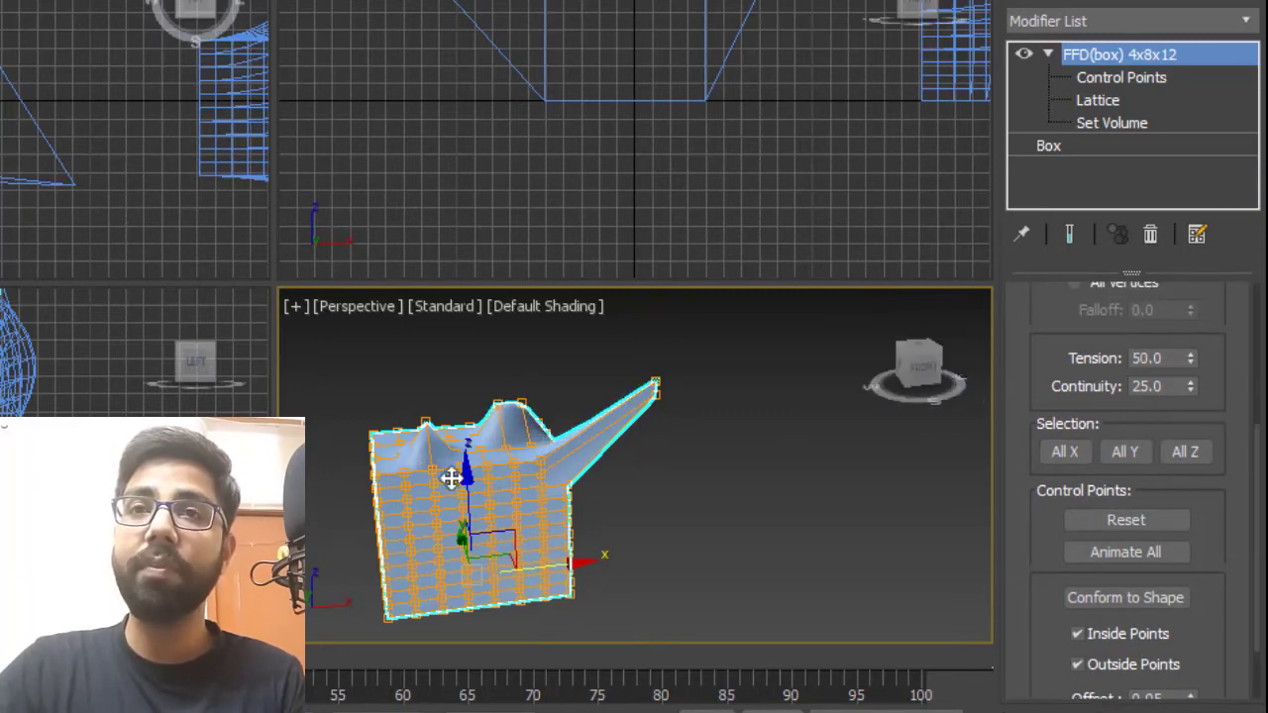
scroll(570, 444, "up", 5)
middle_click_drag(645, 445, 605, 527, "alt")
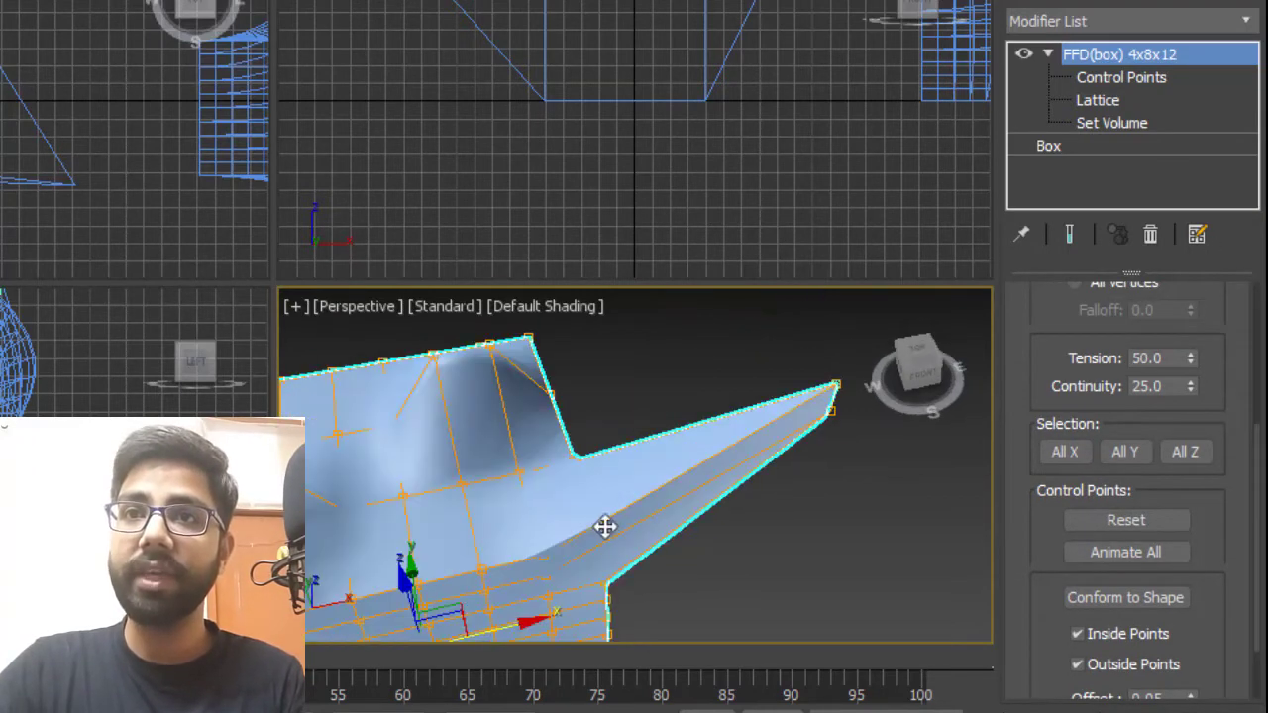
scroll(744, 495, "up", 4)
mouse_move(670, 489)
middle_mouse_down("alt")
mouse_move(690, 446)
mouse_move(676, 496)
middle_mouse_up("alt")
scroll(690, 441, "down", 4)
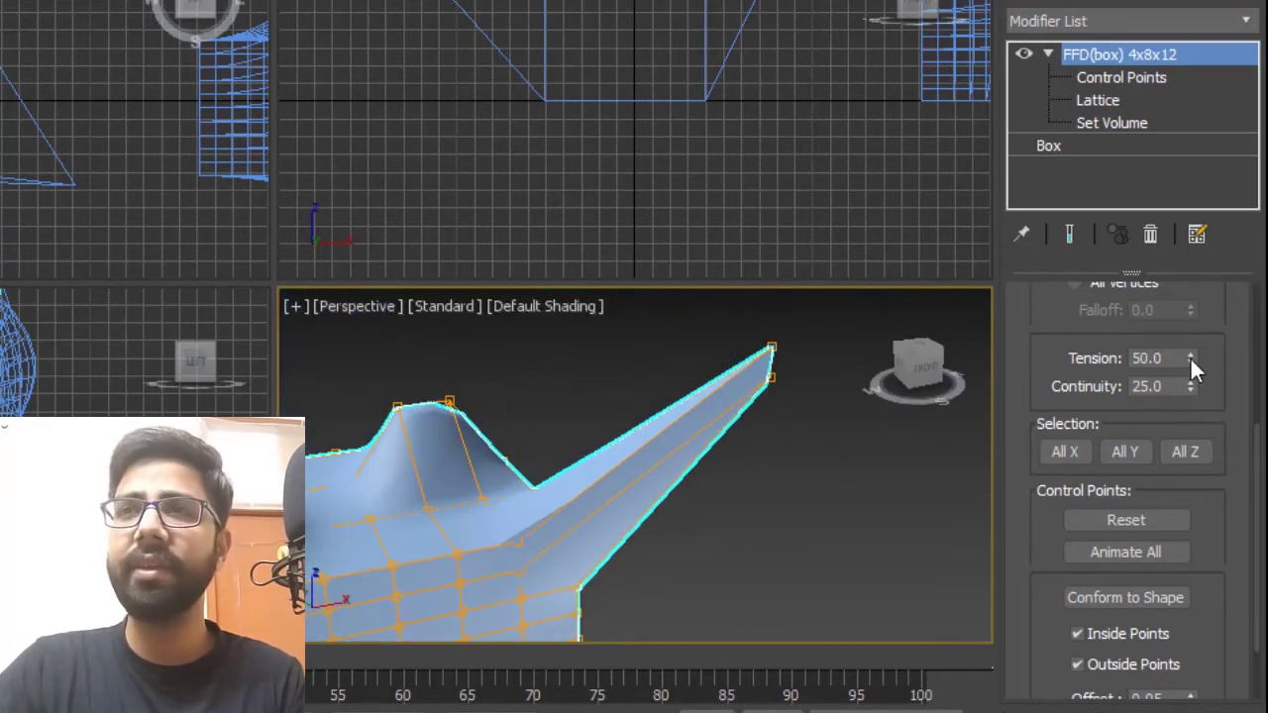
Try adjusting the Tension value and inspect the spout close up.
left_click_drag(1189, 357, 1224, 712)
left_click(699, 581)
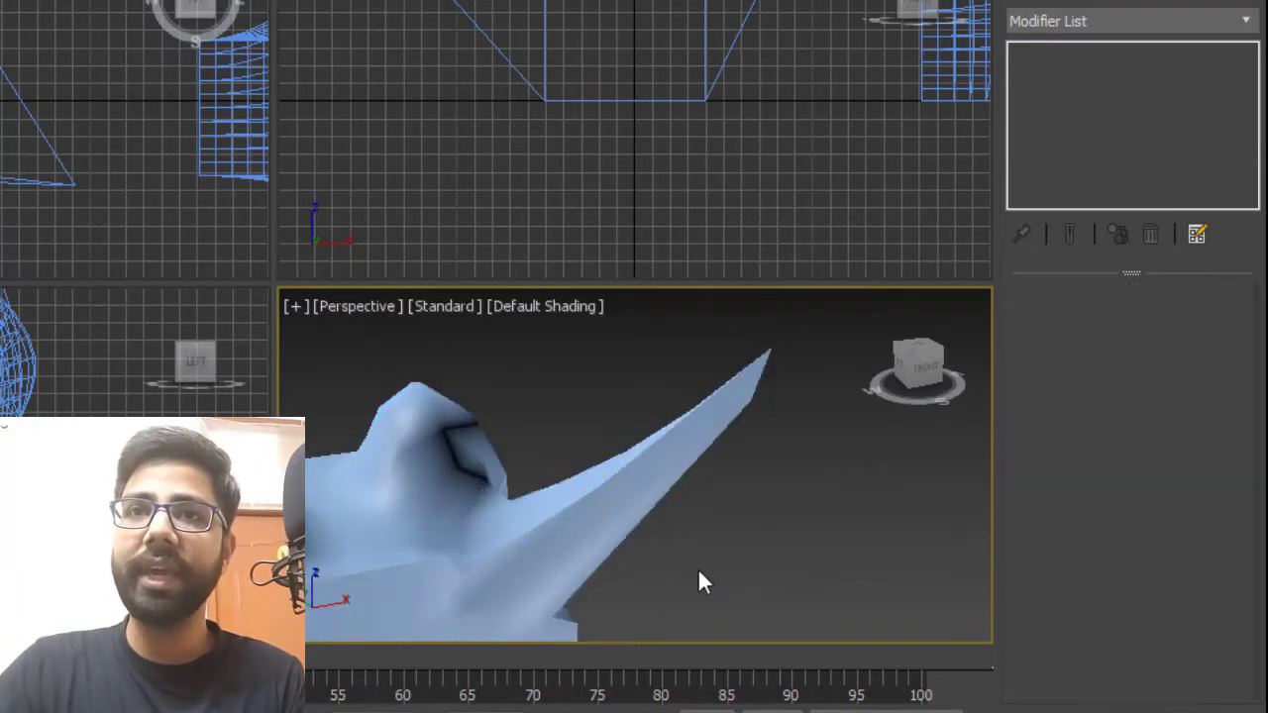
middle_click_drag(699, 580, 741, 549, "alt")
left_click(763, 476)
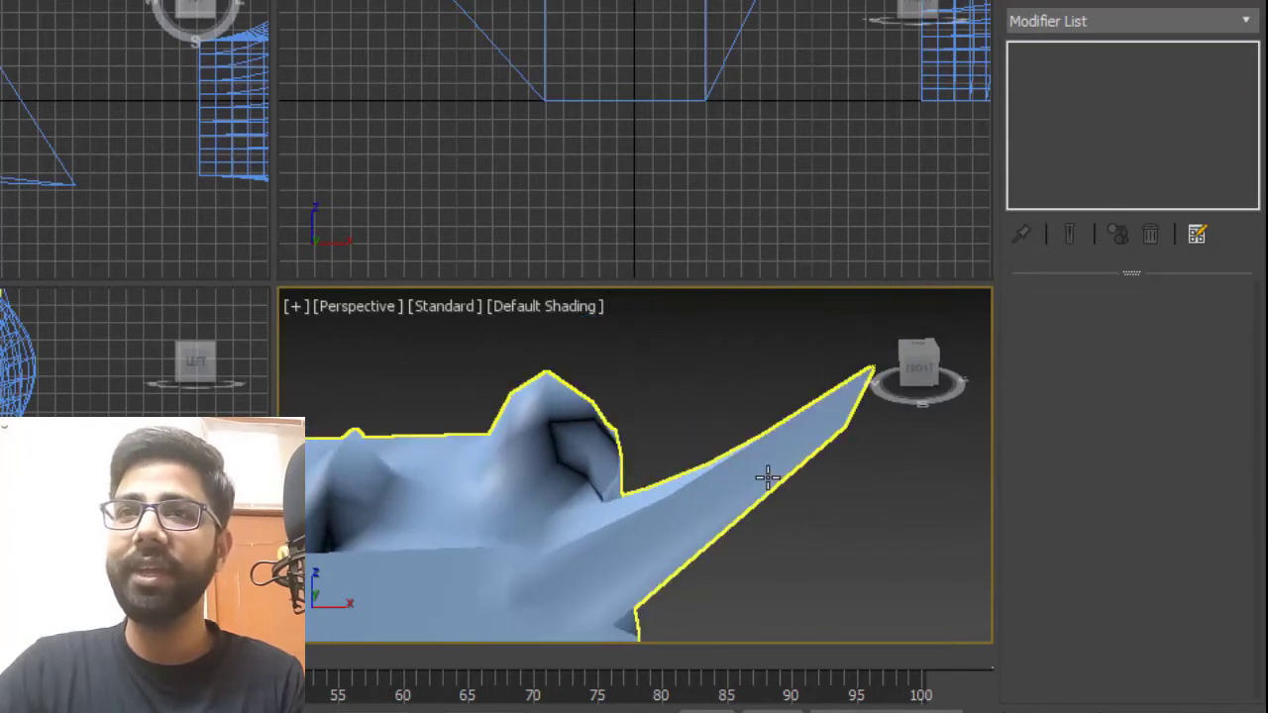
left_click_drag(1194, 416, 1213, 277)
left_click_drag(1190, 475, 1190, 426)
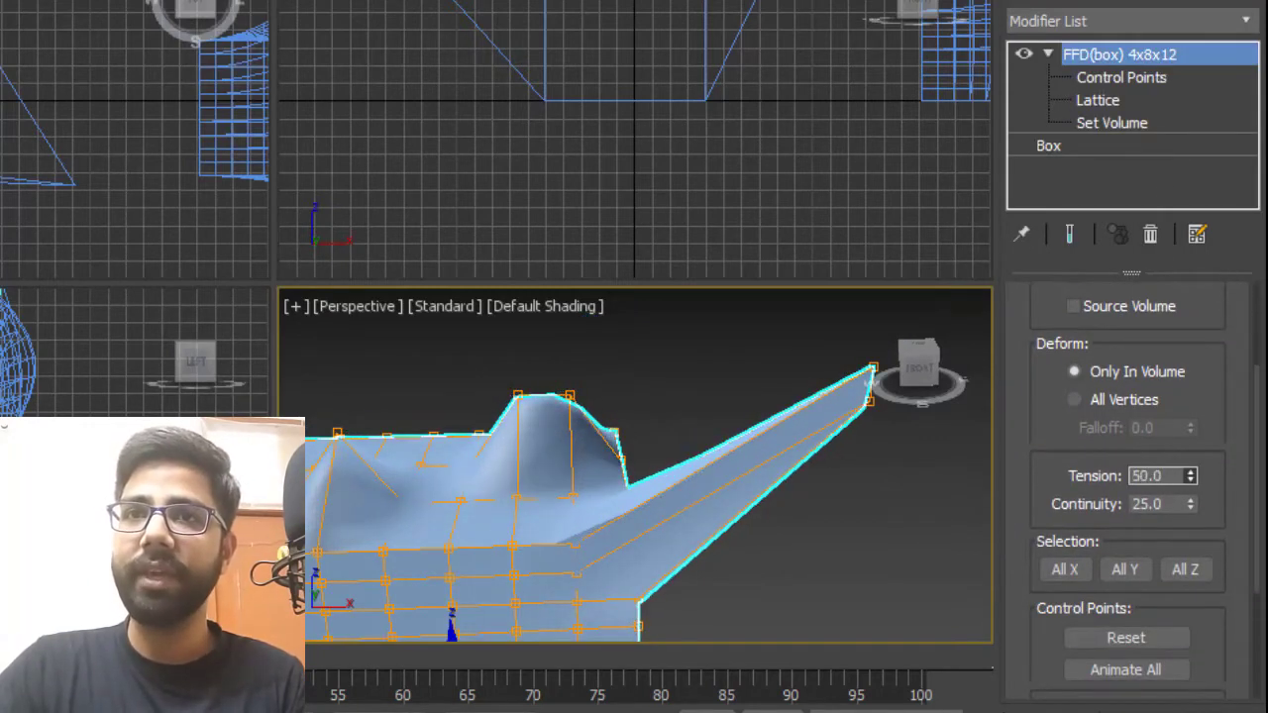
Set the FFD(box) Continuity to 0.
left_click(1141, 505)
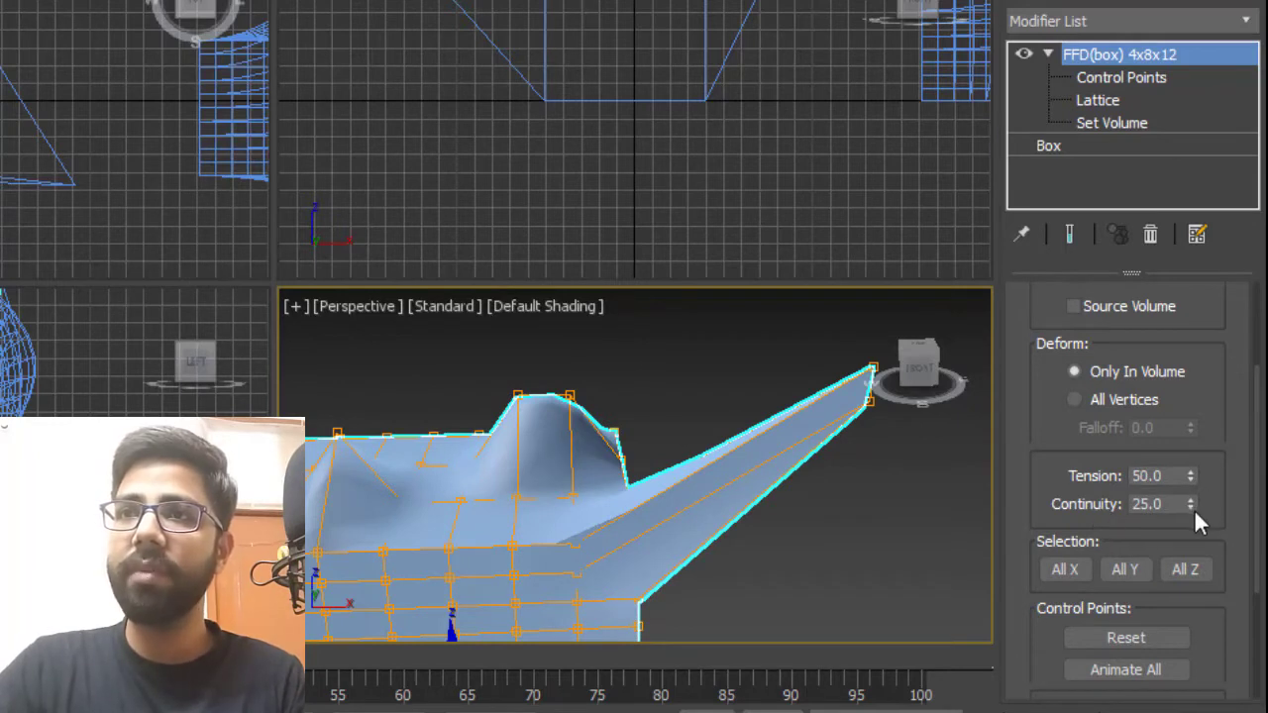
left_click_drag(1190, 509, 1208, 306)
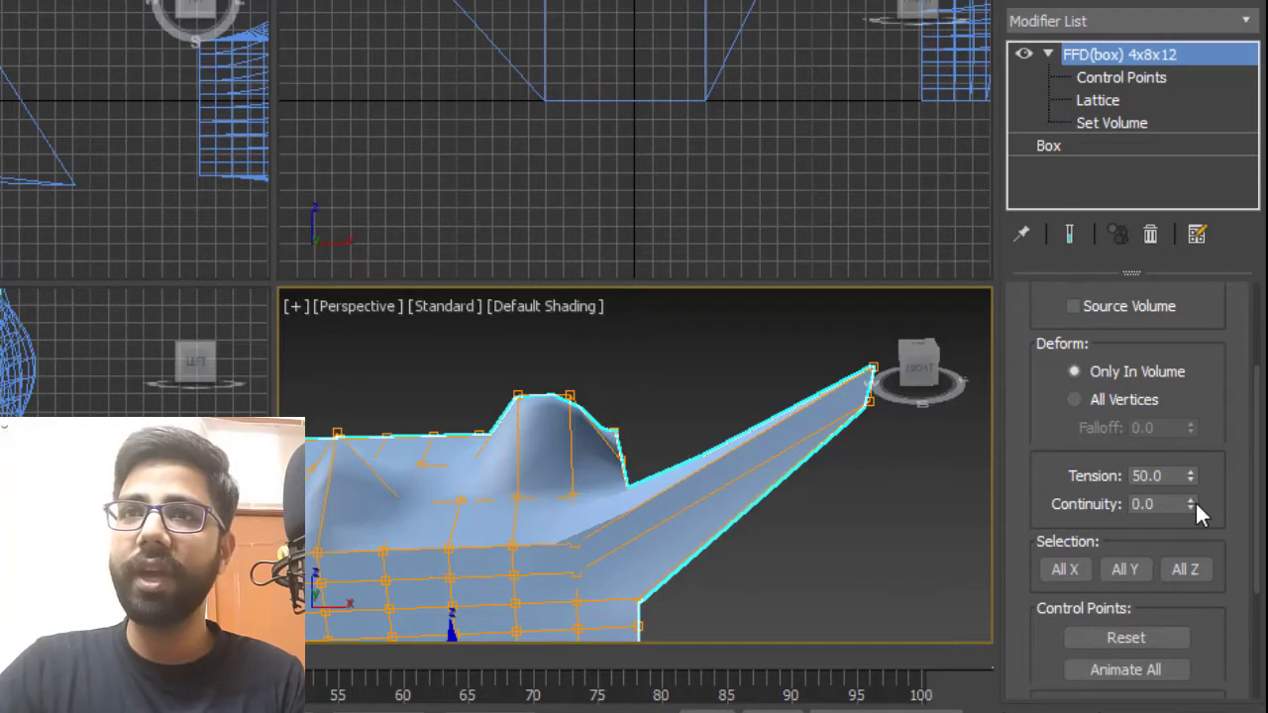
Set the FFD(box) Tension to 0 and the Continuity to 29.4.
left_click_drag(1193, 504, 1245, 513)
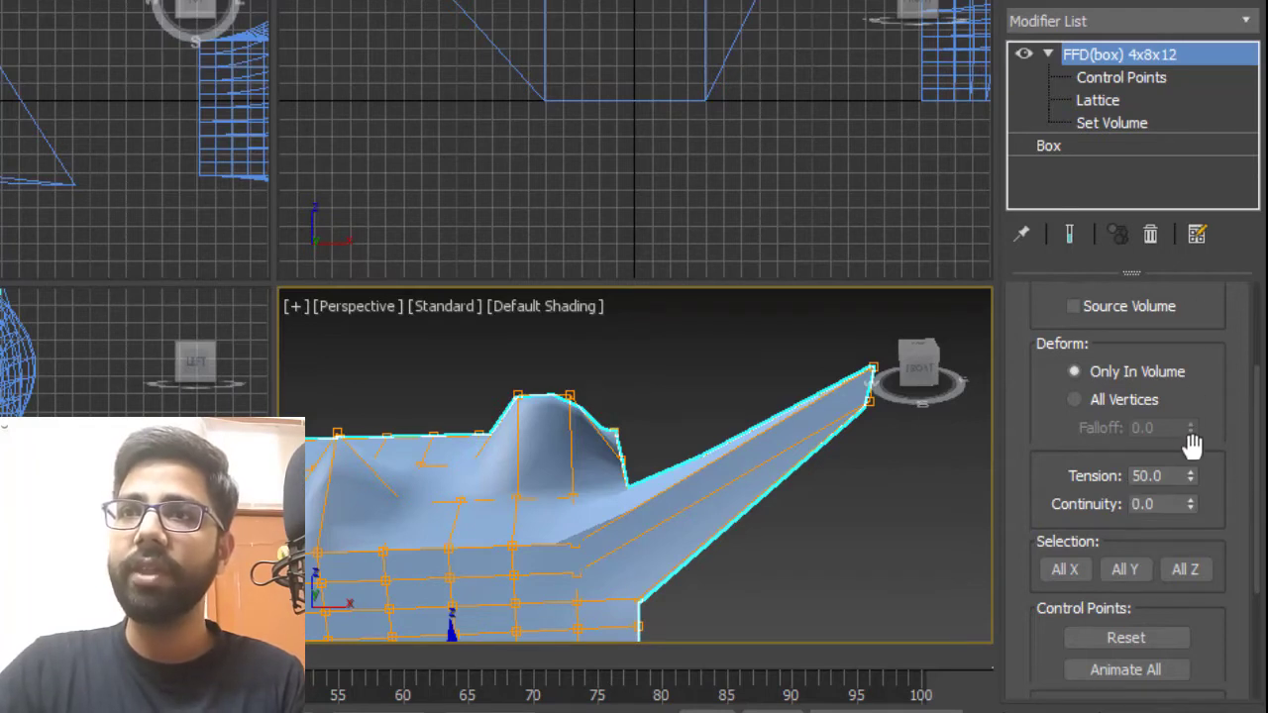
left_click_drag(1190, 477, 1238, 49)
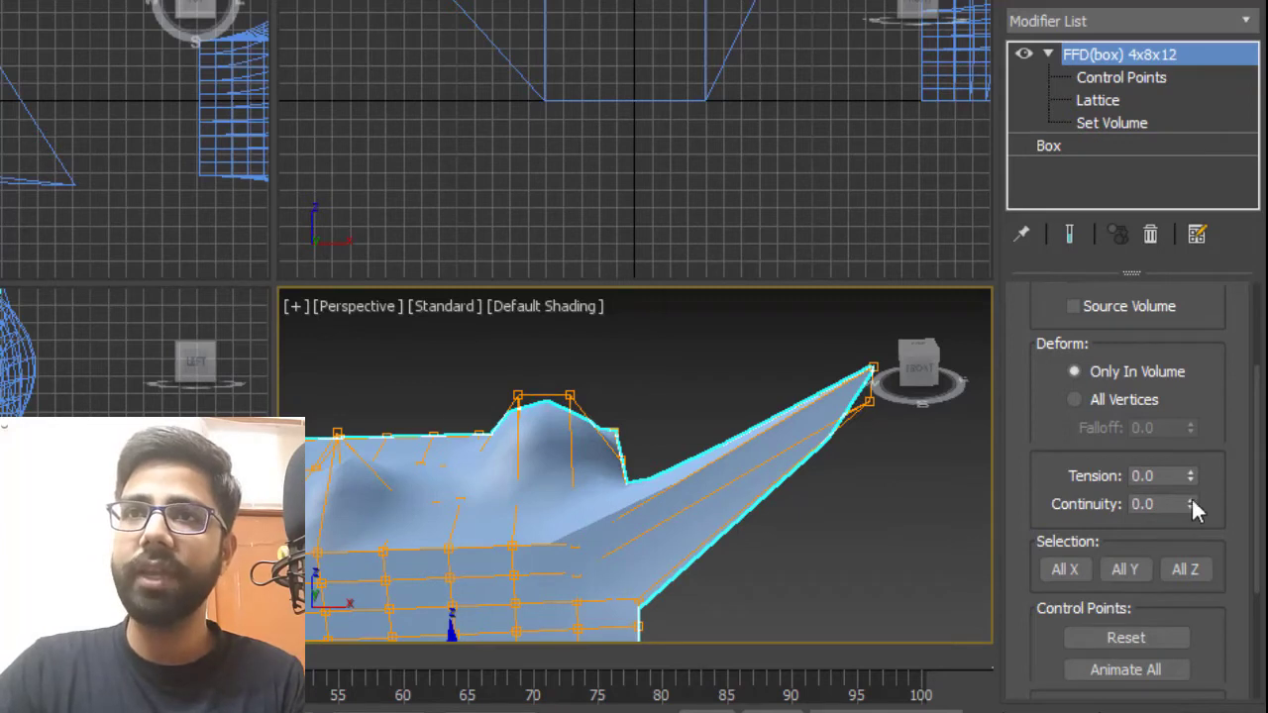
left_click_drag(1191, 506, 1195, 310)
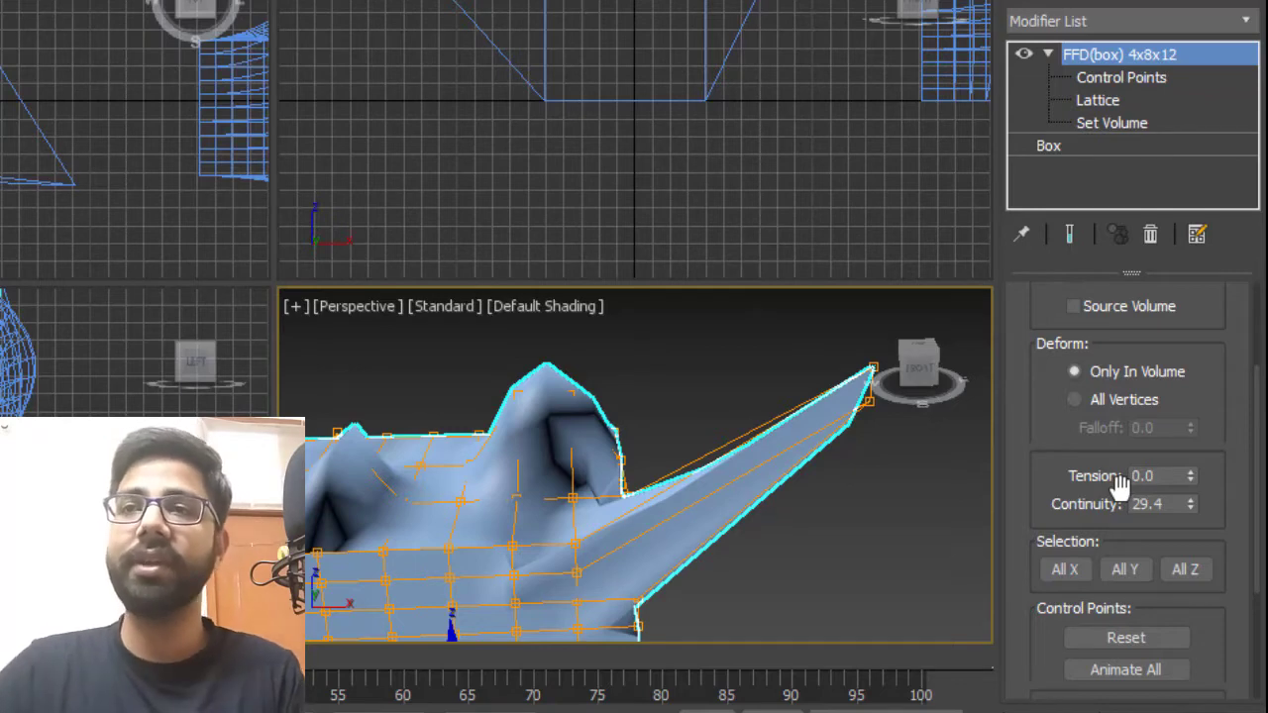
Enter the Control Points sub-object level and select lattice points with All X, then All Y.
left_click_drag(1120, 485, 1030, 295)
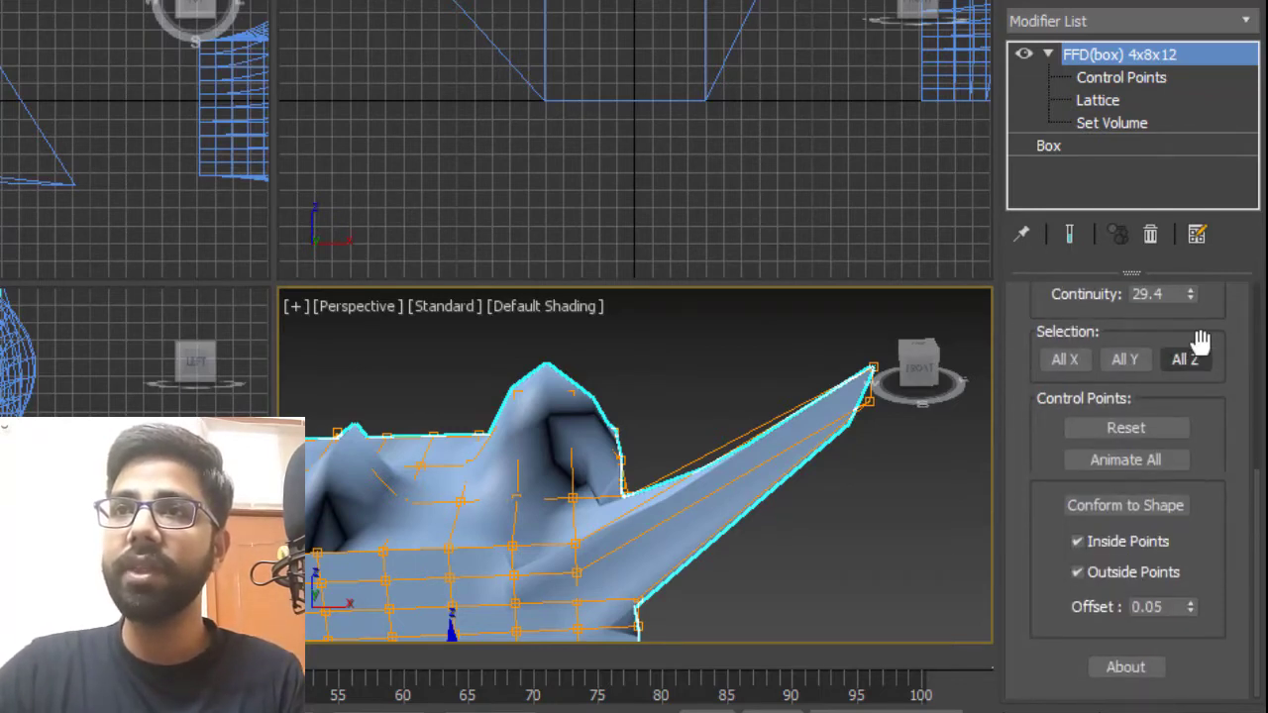
middle_click_drag(739, 472, 771, 523, "alt")
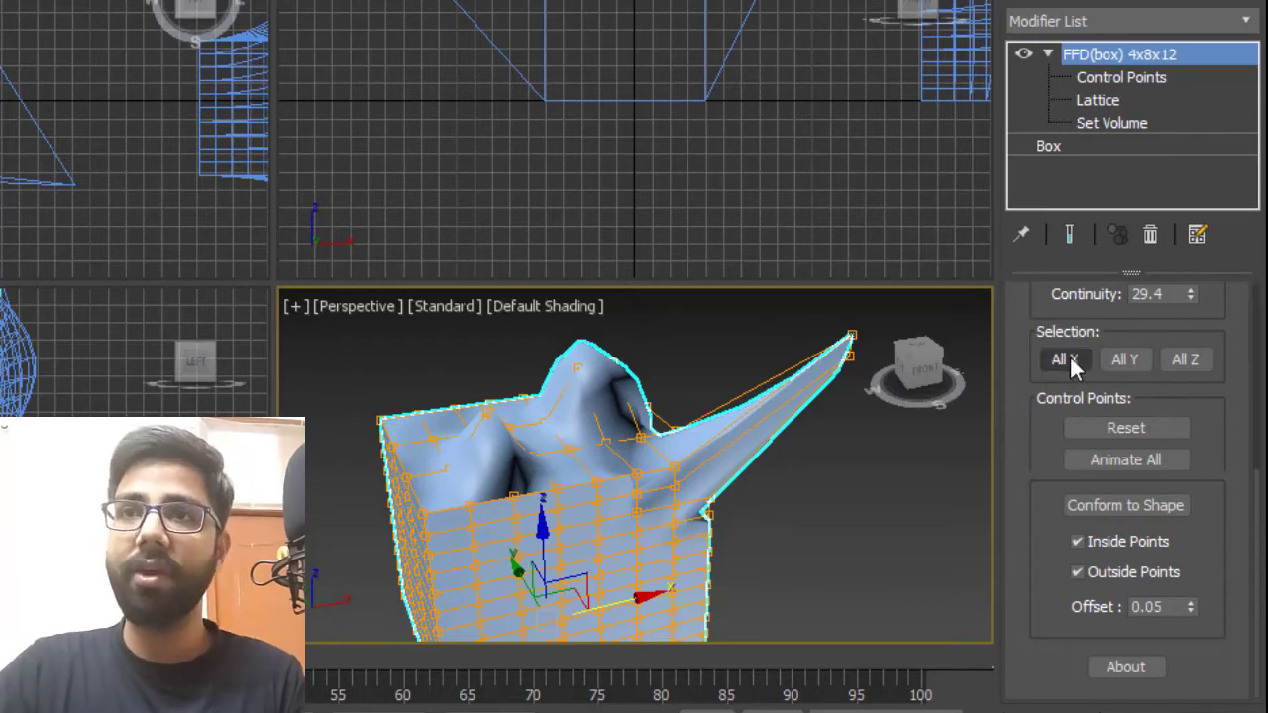
left_click(1139, 76)
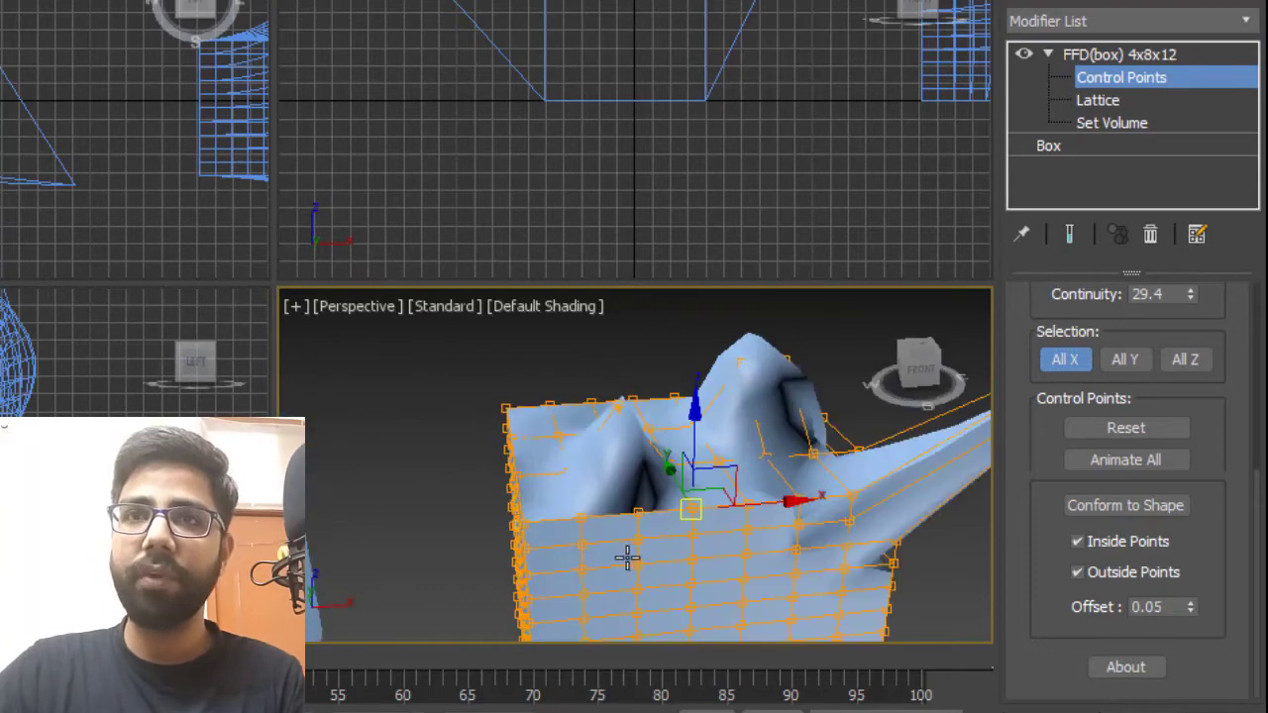
middle_click_drag(627, 559, 798, 453, "alt")
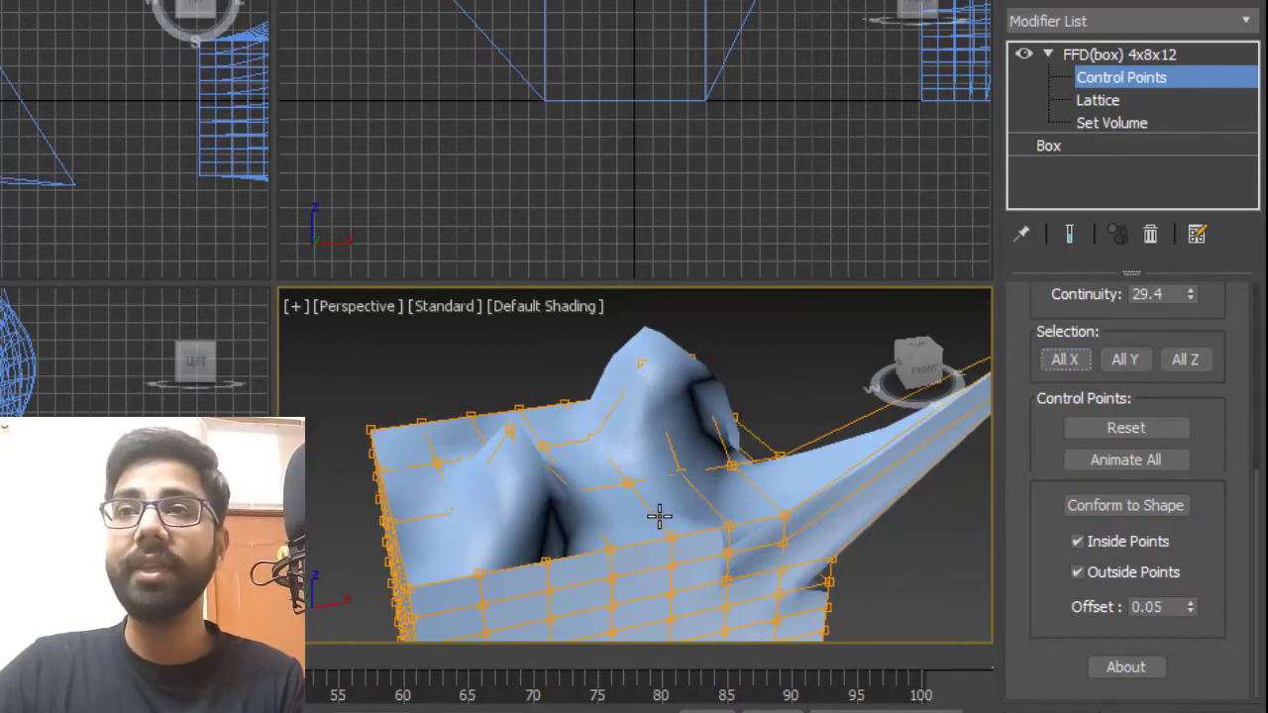
left_click(1124, 359)
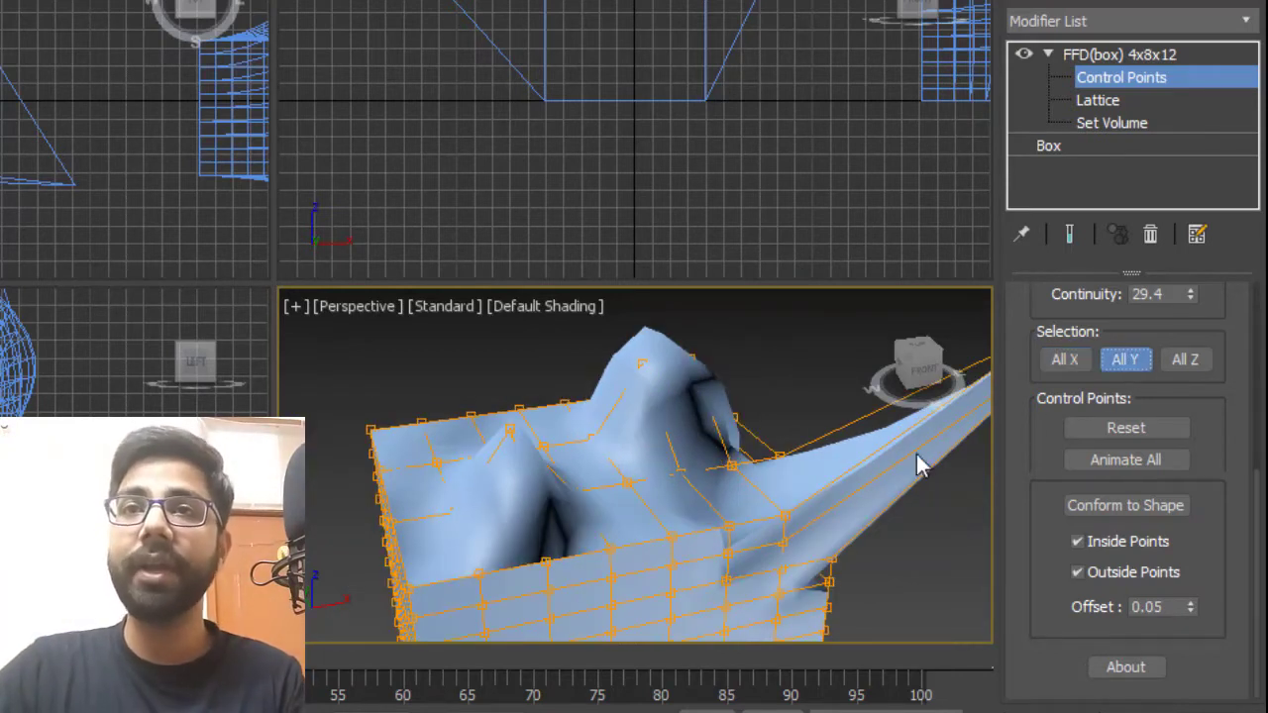
Orbit and zoom around the deformed box to inspect the selected control point rows.
left_click(676, 535)
scroll(514, 527, "down", 2)
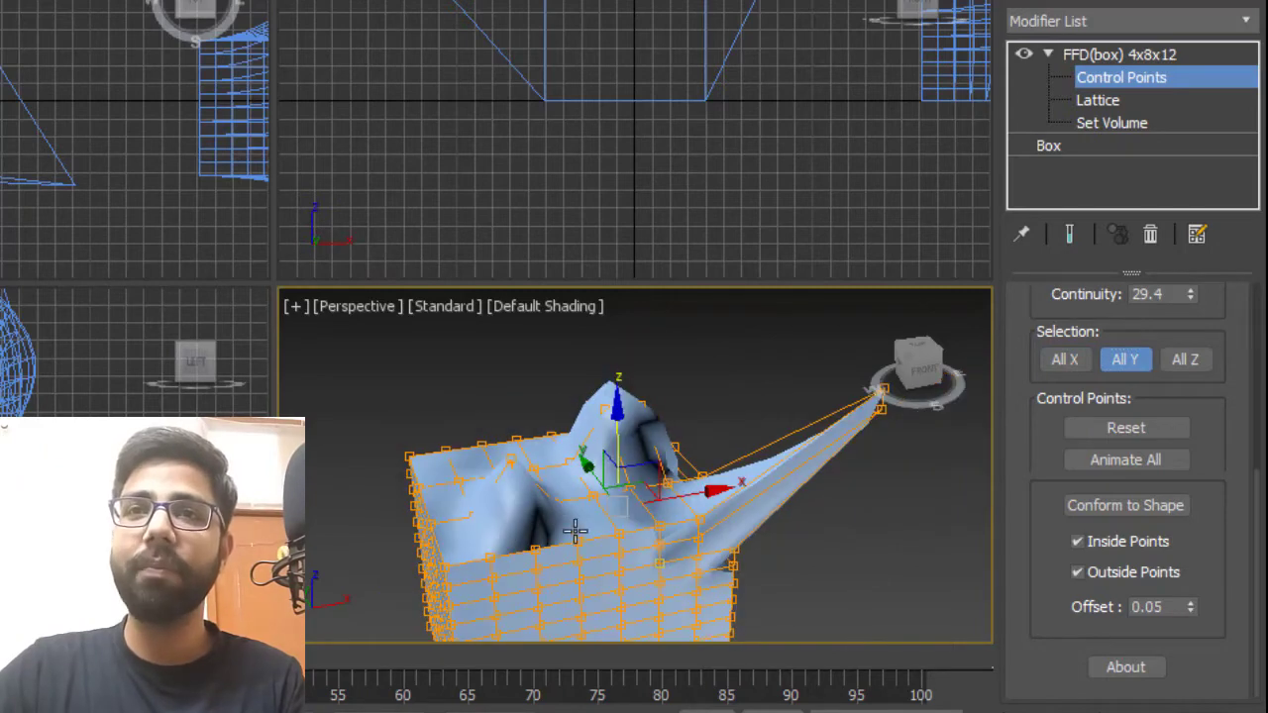
left_click_drag(618, 393, 659, 328)
scroll(550, 458, "up", 3)
scroll(550, 458, "down", 4)
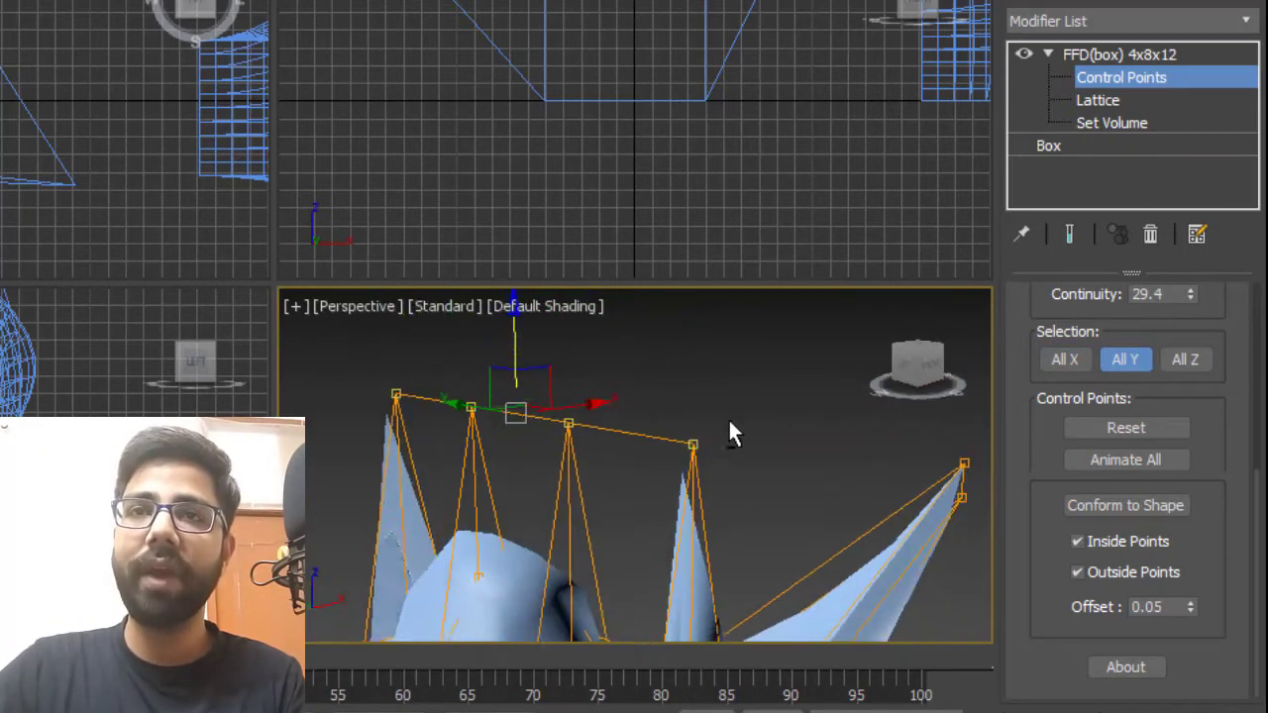
scroll(653, 429, "down", 2)
middle_click_drag(654, 435, 709, 386)
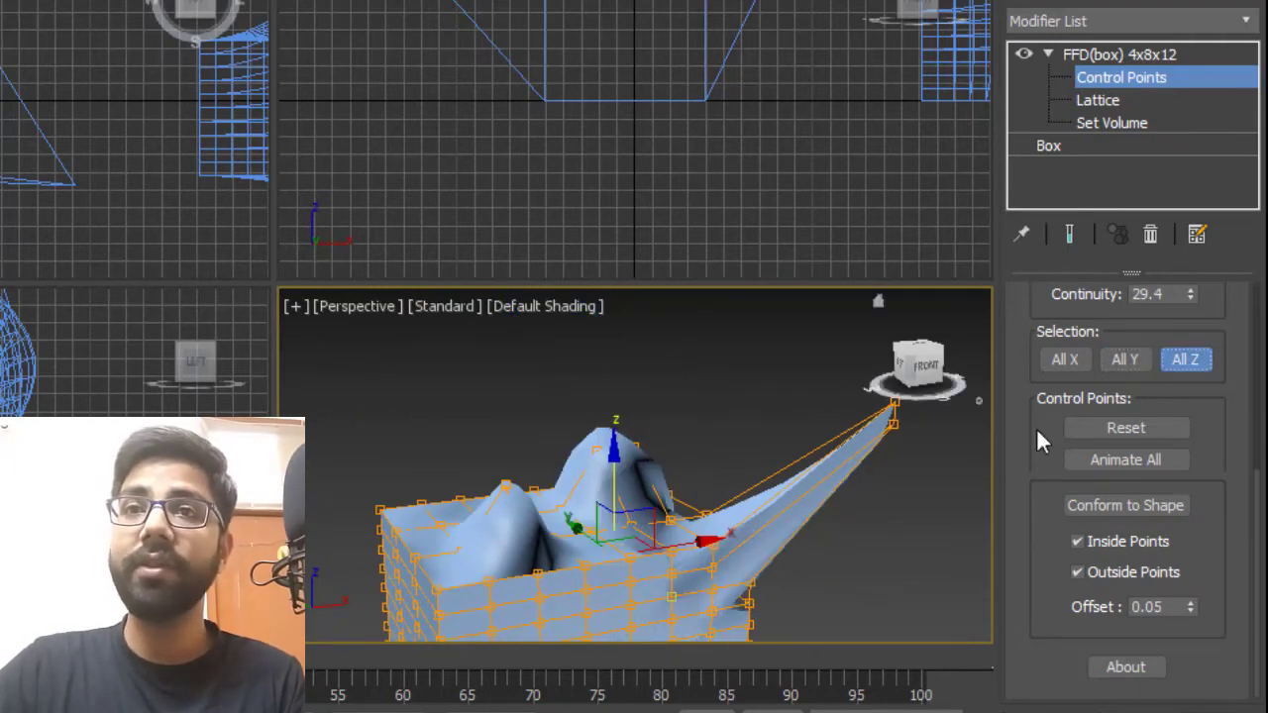
Inspect the All Z control point selection up close and toggle All Z off.
middle_click_drag(637, 520, 588, 498, "alt")
scroll(614, 467, "down", 3)
scroll(625, 475, "up", 2)
left_click(600, 461)
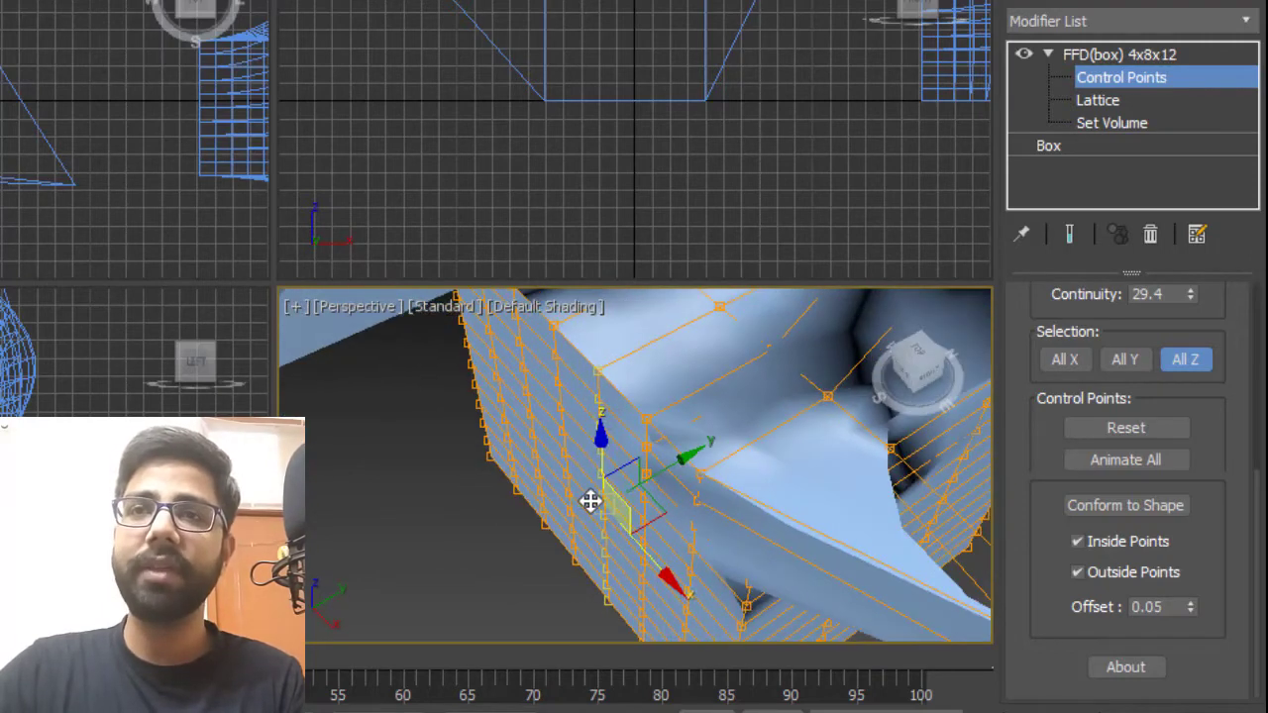
middle_click_drag(650, 473, 802, 461, "alt")
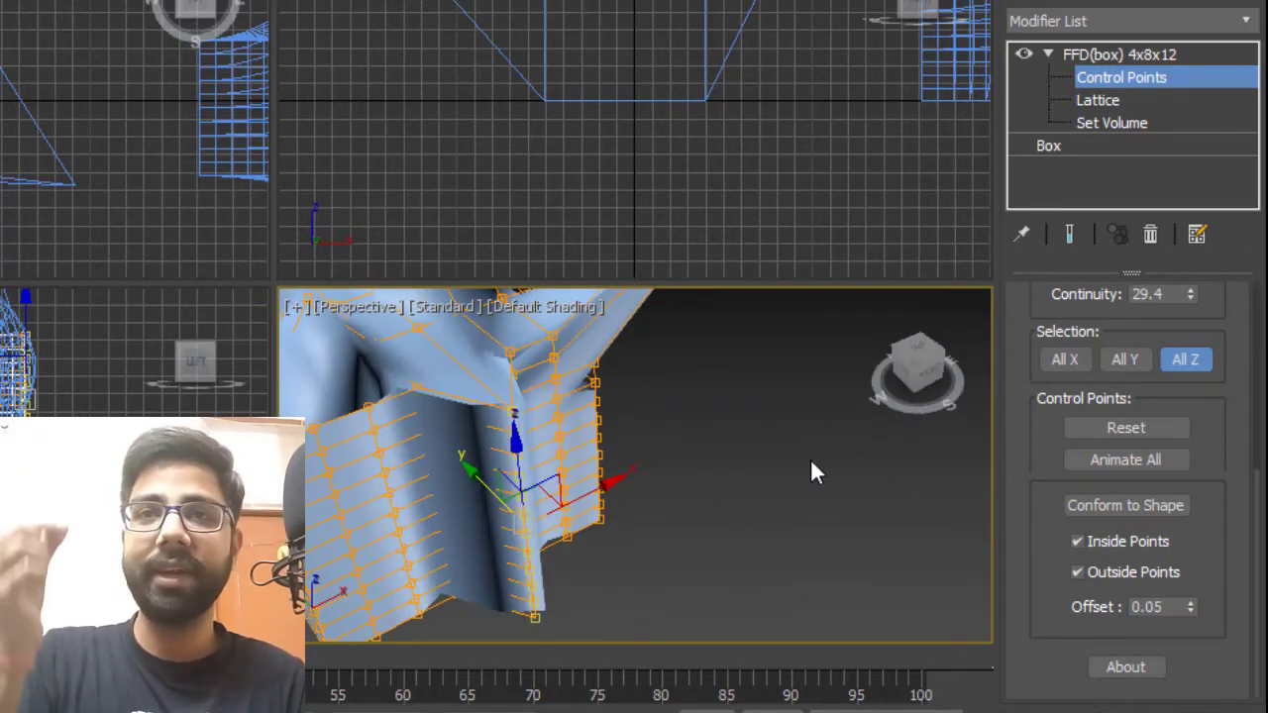
left_click(1199, 359)
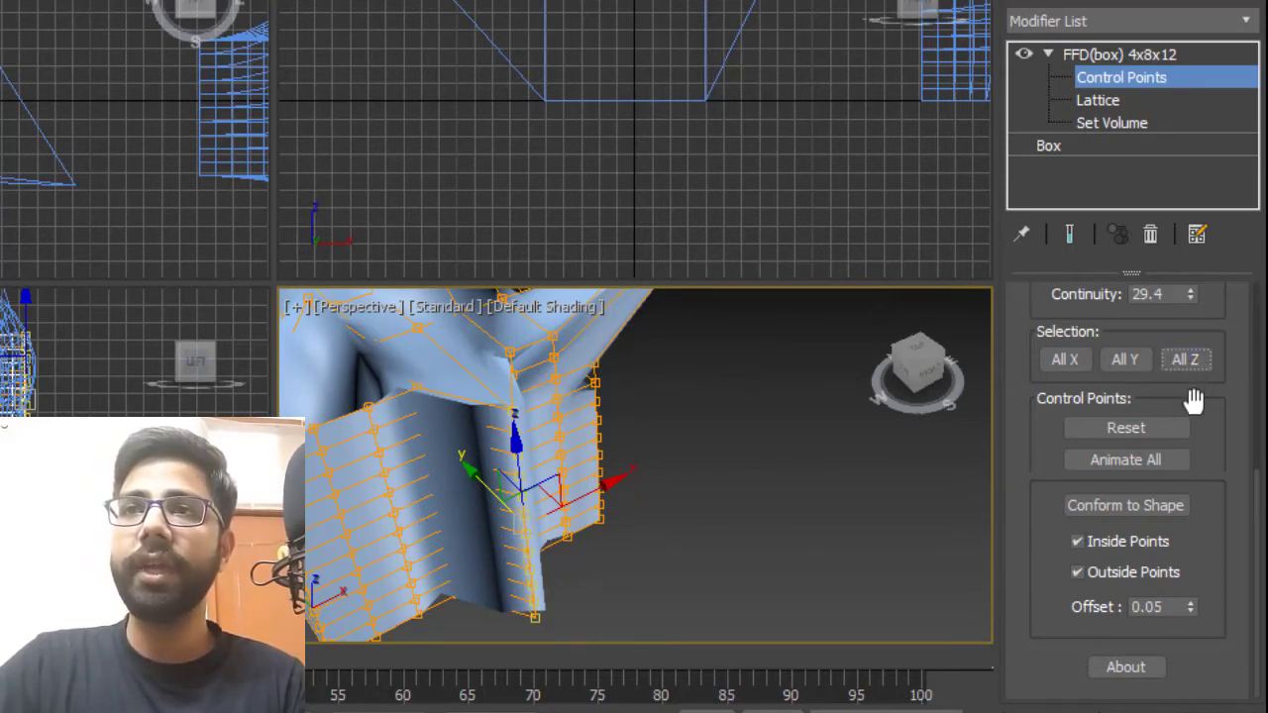
left_click_drag(1192, 398, 1198, 365)
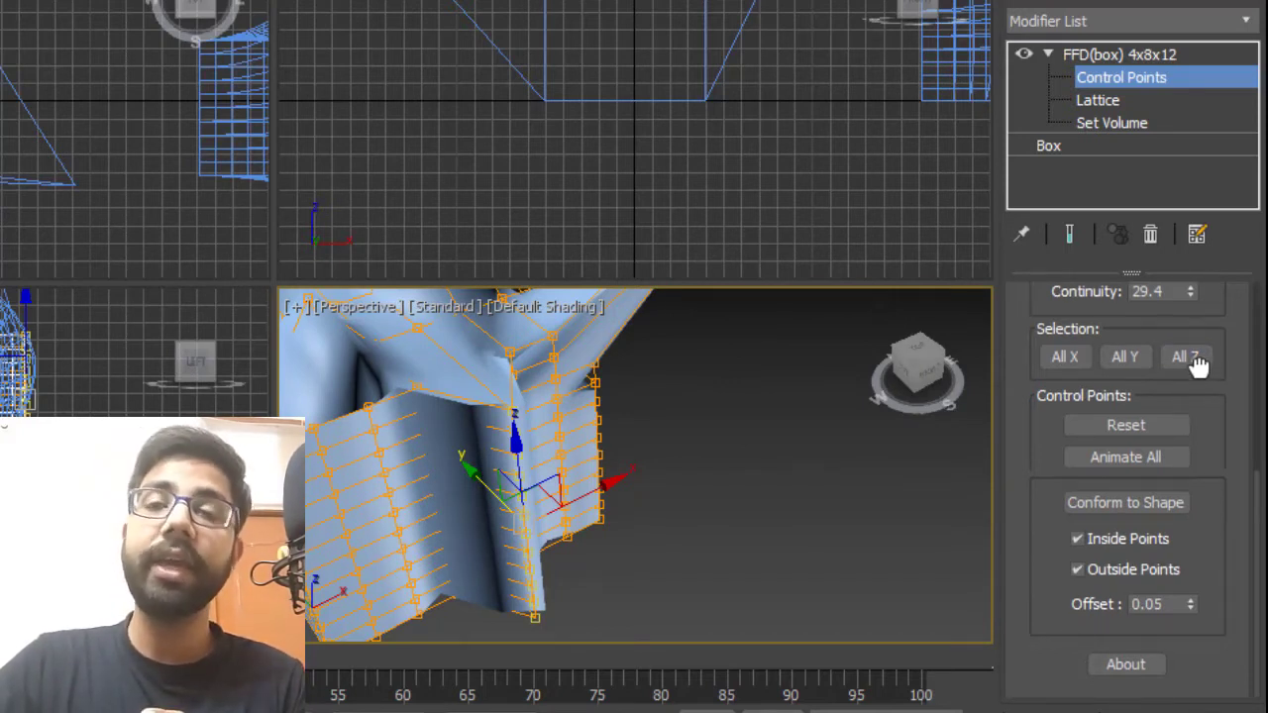
left_click(1198, 364)
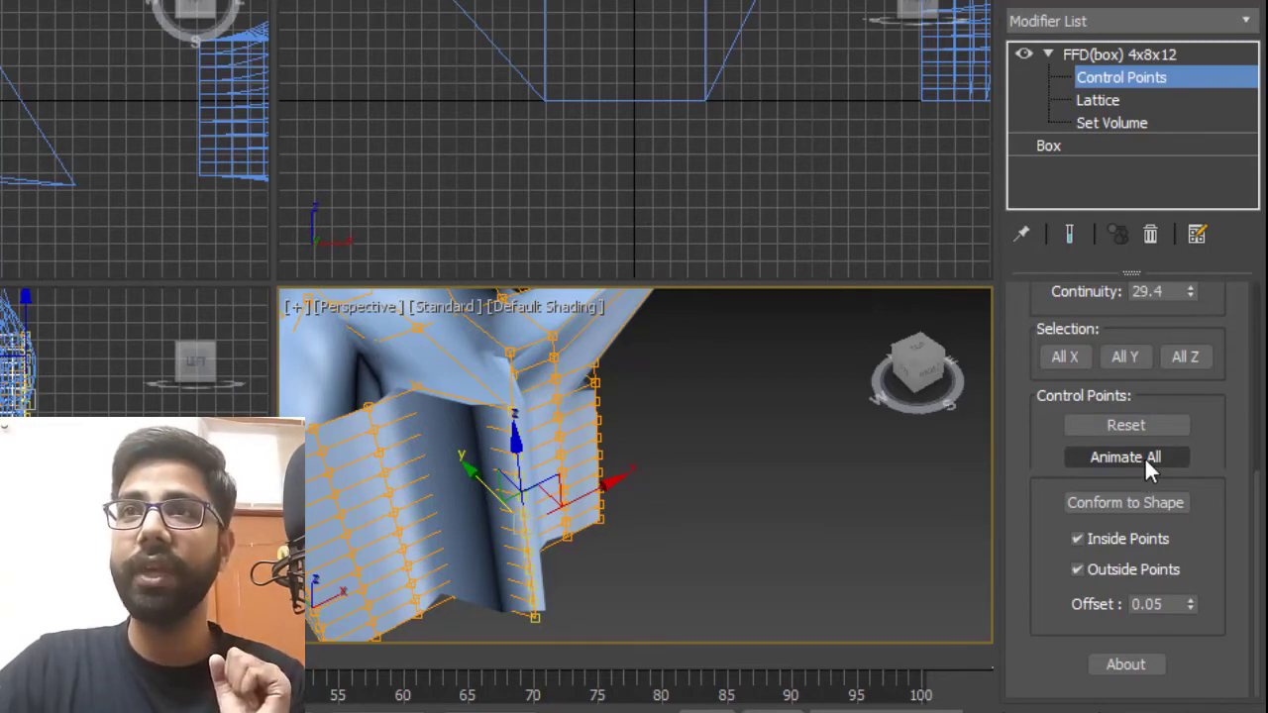
Remove the FFD(box) 4x8x12 modifier from the box.
left_click(1108, 105)
middle_click_drag(773, 478, 586, 568, "alt")
scroll(664, 494, "down", 5)
scroll(682, 504, "up", 6)
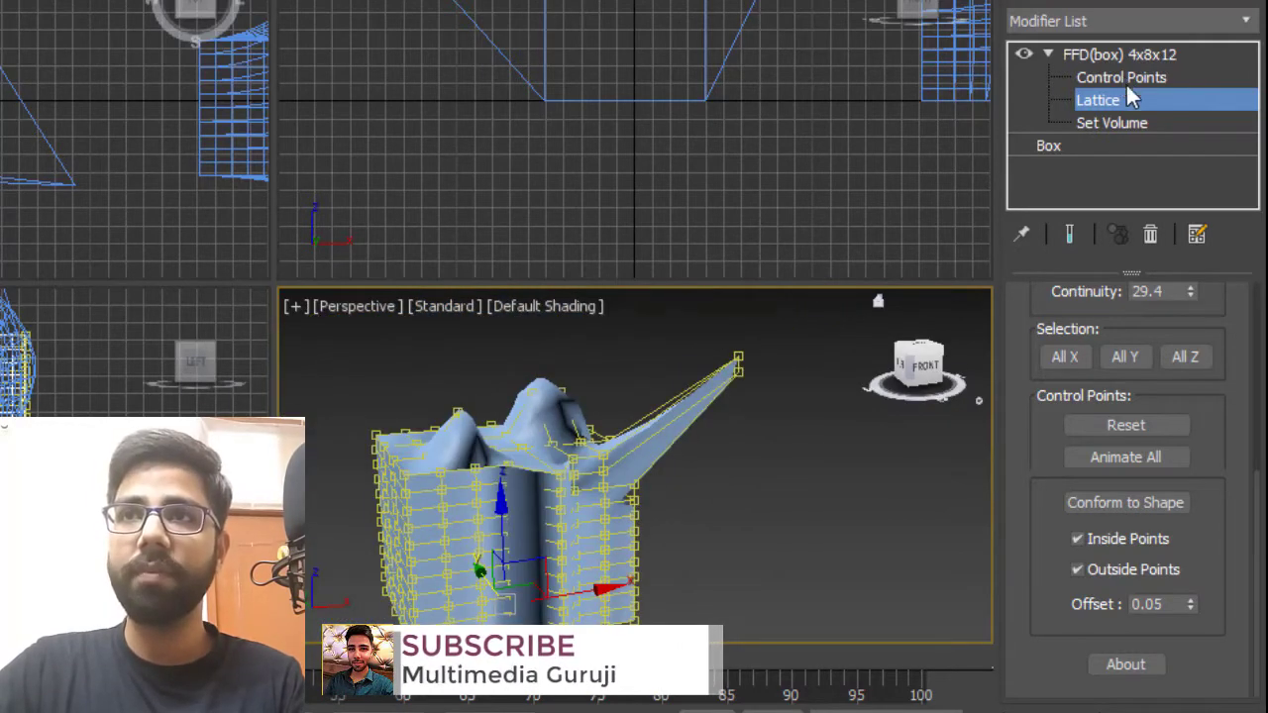
left_click(1150, 234)
Apply a new FFD(box) modifier to the box.
left_click(1246, 21)
key("f")
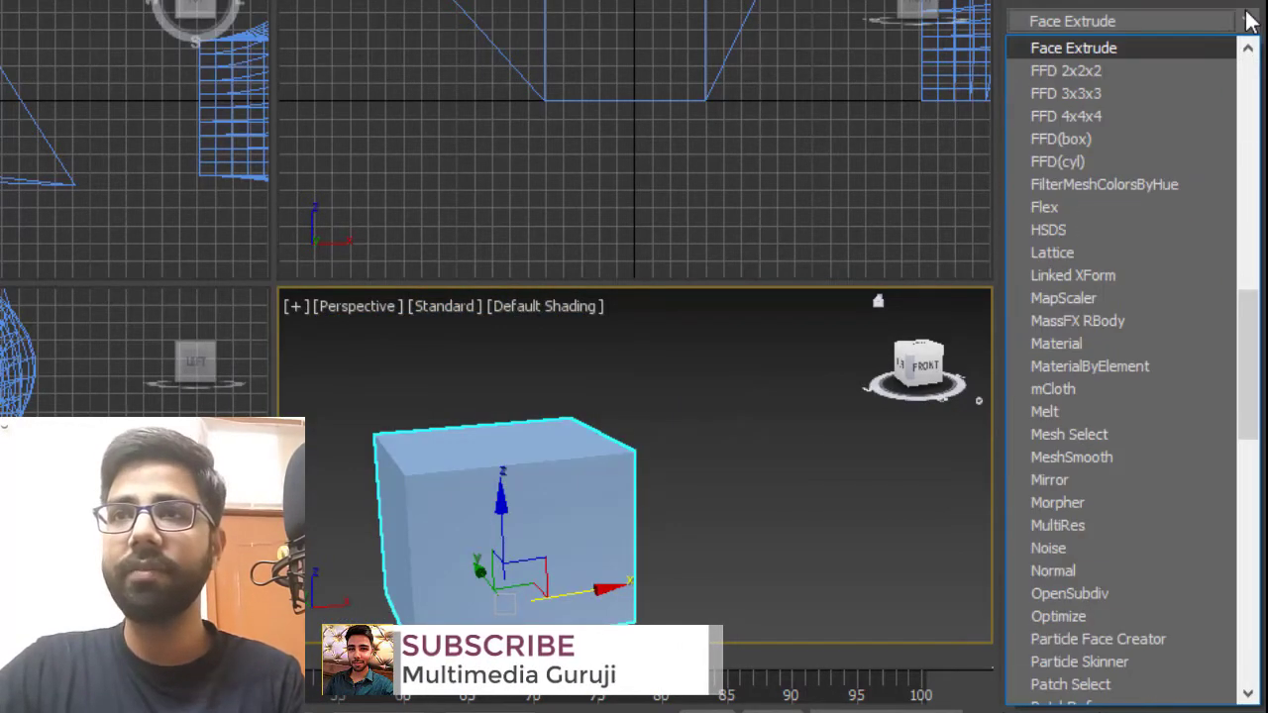
left_click(1095, 137)
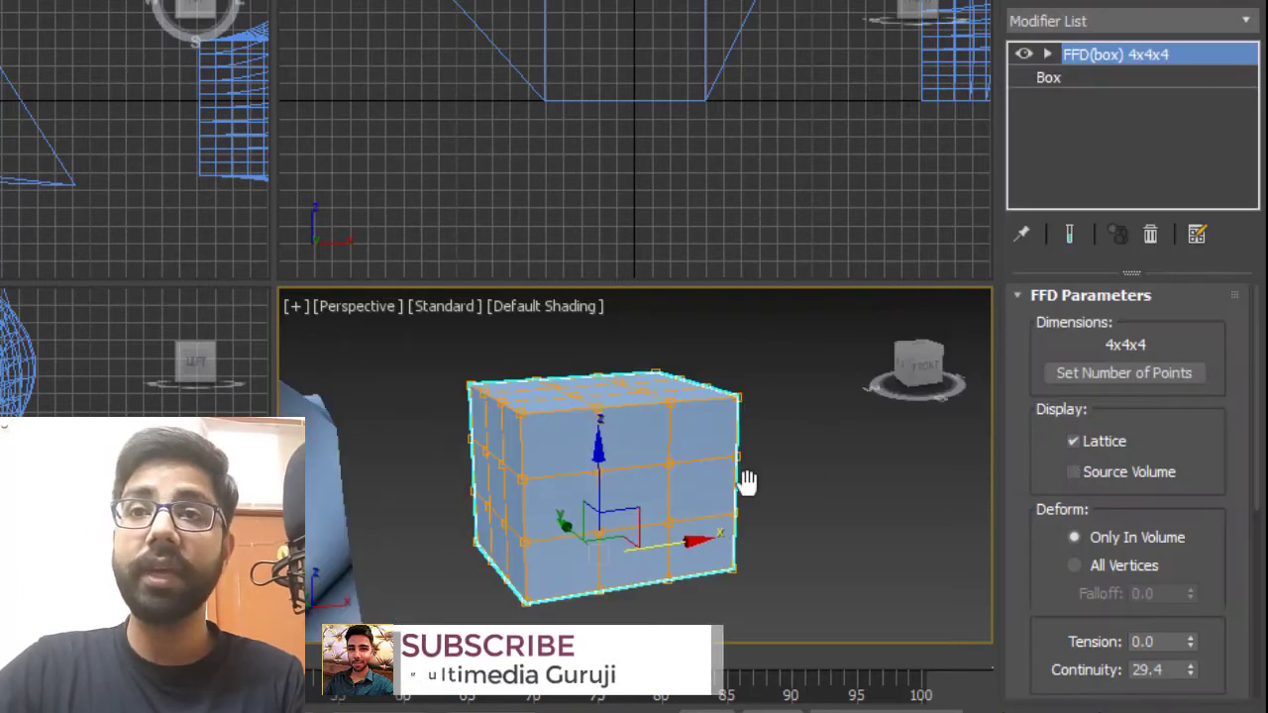
Select a control point at the centre of the box's top and move it upward.
scroll(684, 453, "up", 3)
mouse_move(684, 452)
middle_mouse_down("alt")
mouse_move(680, 422)
mouse_move(673, 472)
mouse_move(680, 414)
mouse_move(680, 474)
middle_mouse_up("alt")
scroll(677, 470, "up", 2)
scroll(680, 414, "down", 2)
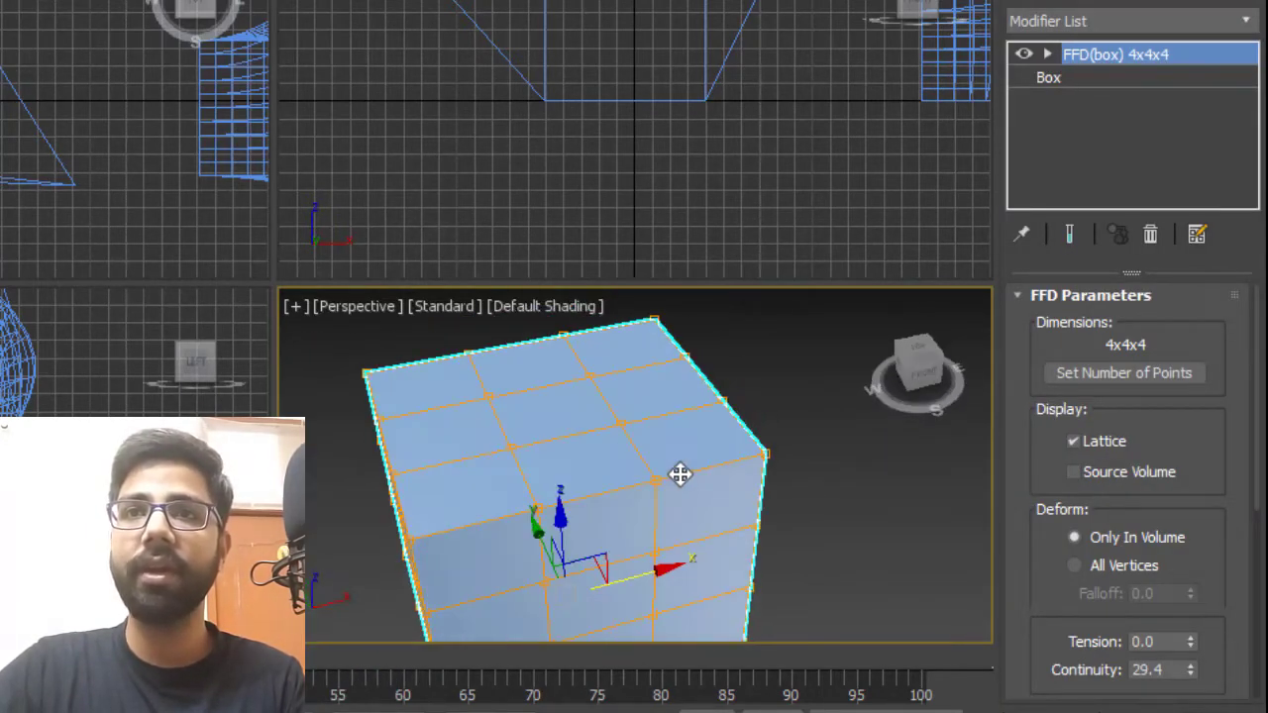
left_click(1048, 54)
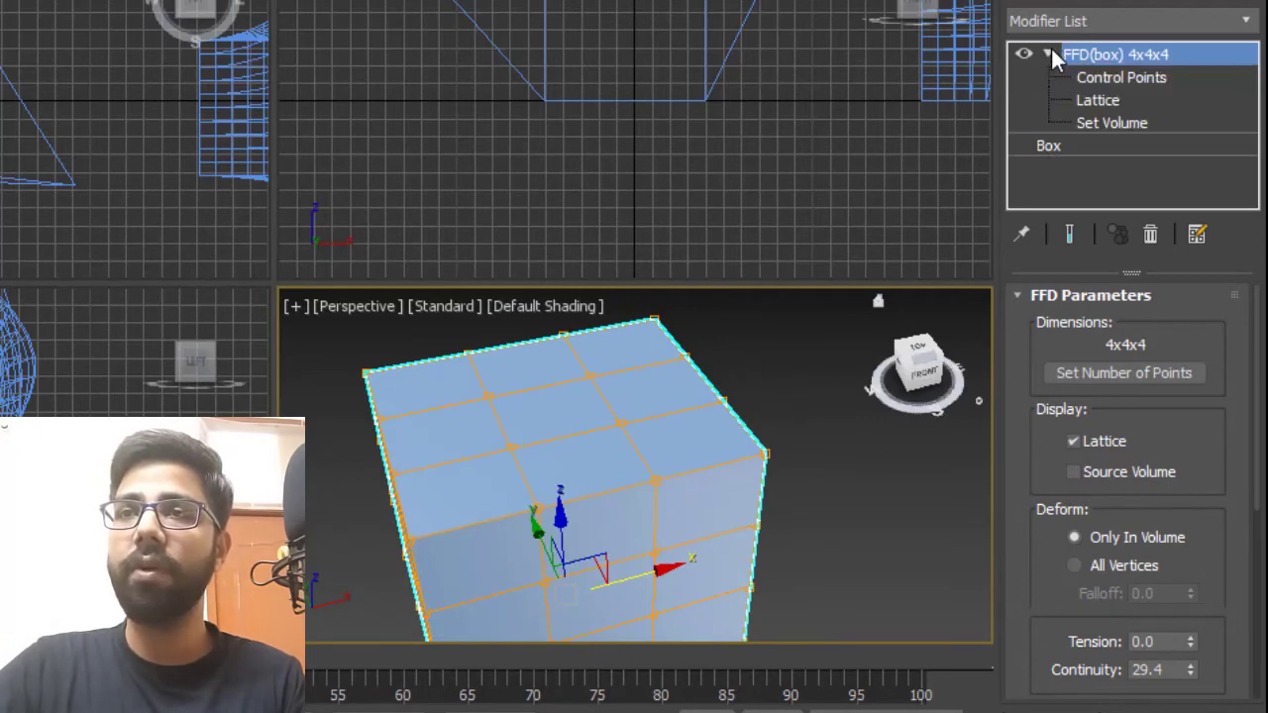
left_click(1097, 100)
middle_click_drag(688, 451, 767, 436, "alt")
scroll(645, 384, "up", 4)
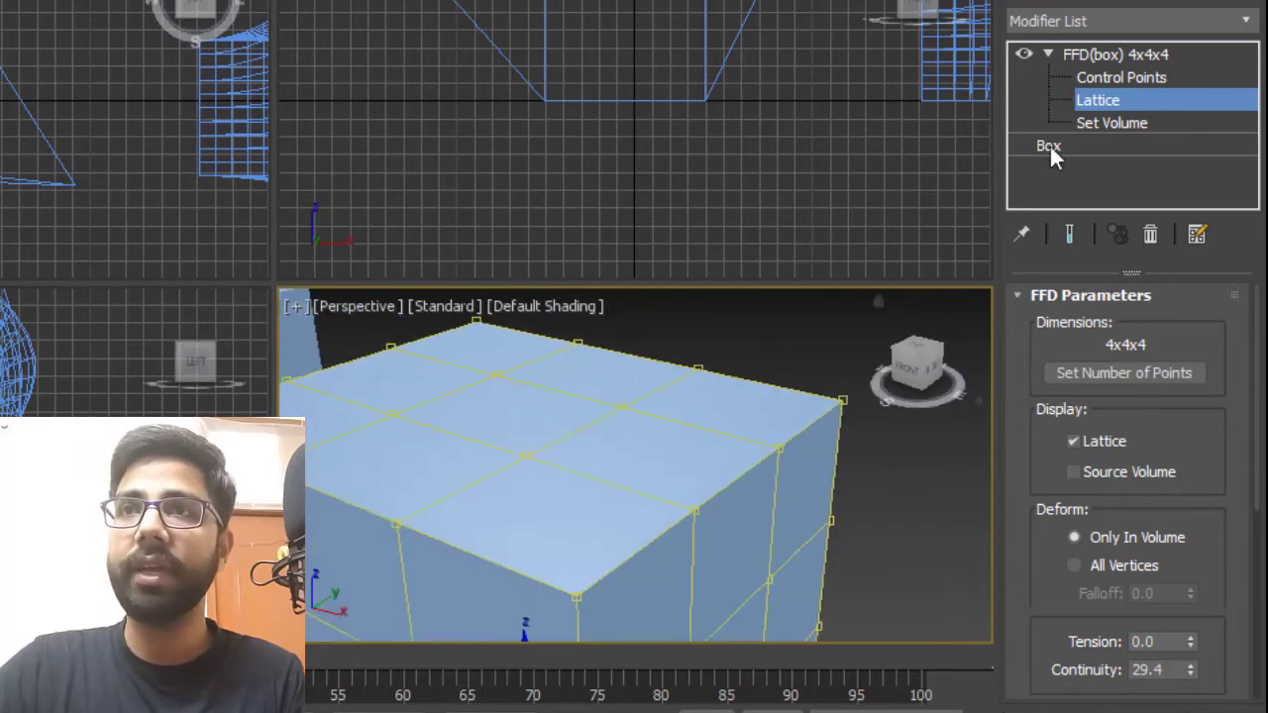
left_click(1099, 77)
middle_click_drag(651, 512, 549, 480, "alt")
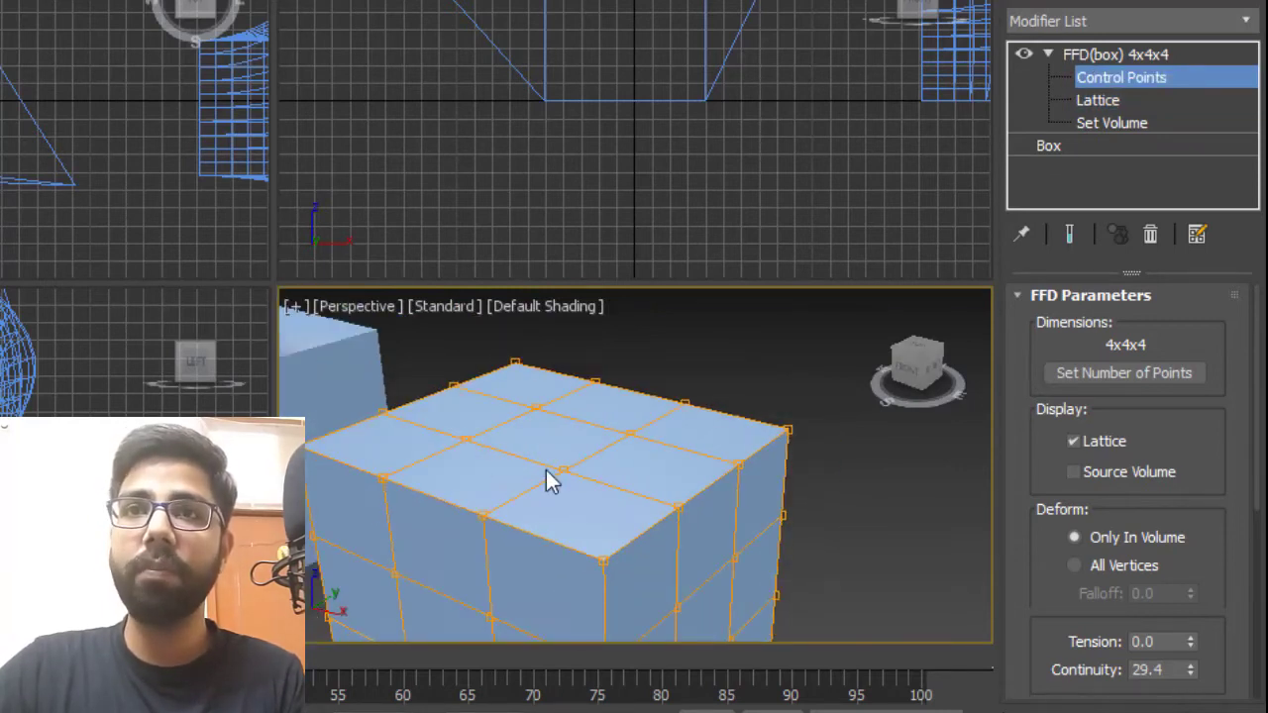
left_click(561, 470)
left_click(466, 438, "ctrl")
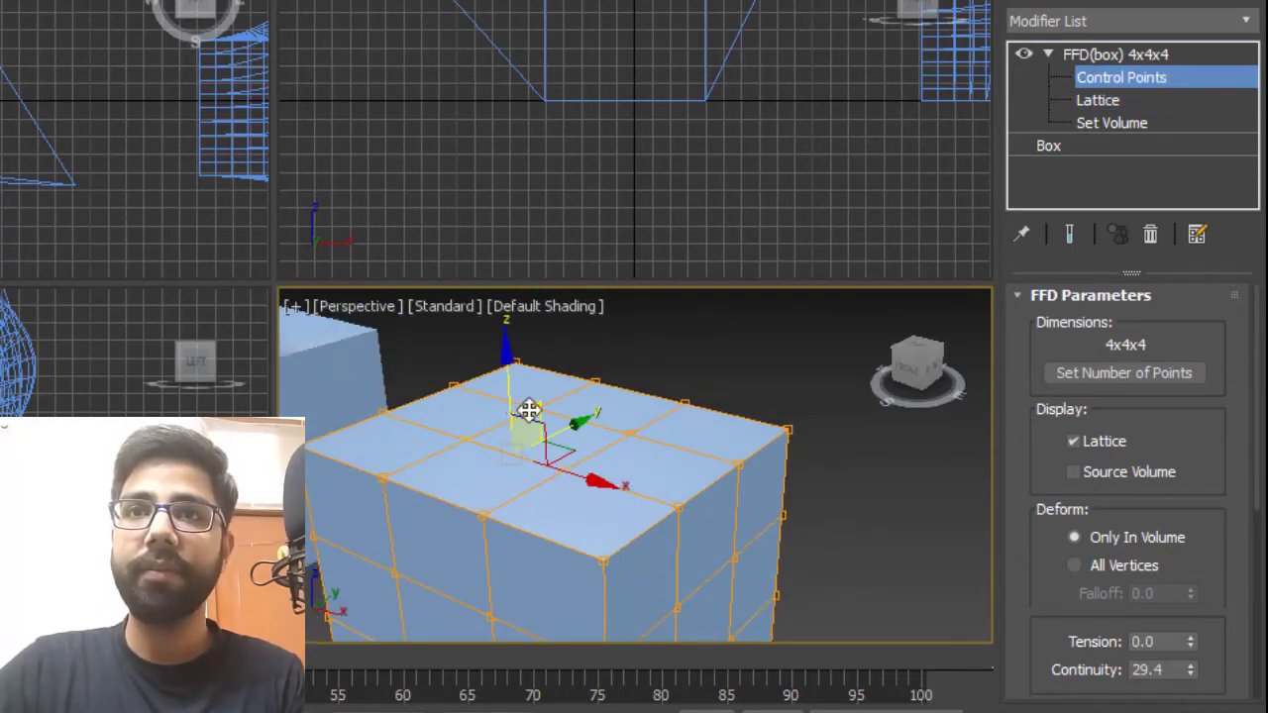
left_click(536, 407, "ctrl")
left_click_drag(549, 355, 554, 256)
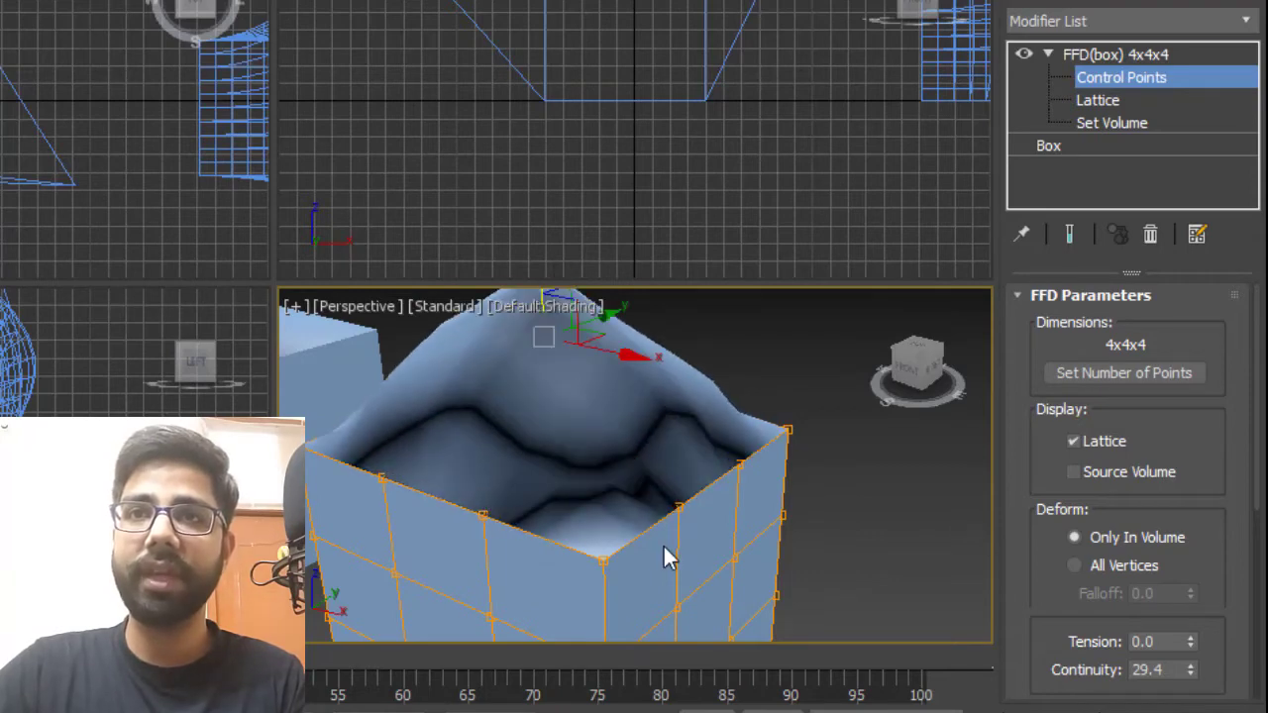
Move the lattice away from the box at the Lattice sub-object level.
scroll(662, 544, "down", 2)
middle_click_drag(742, 554, 806, 538, "alt")
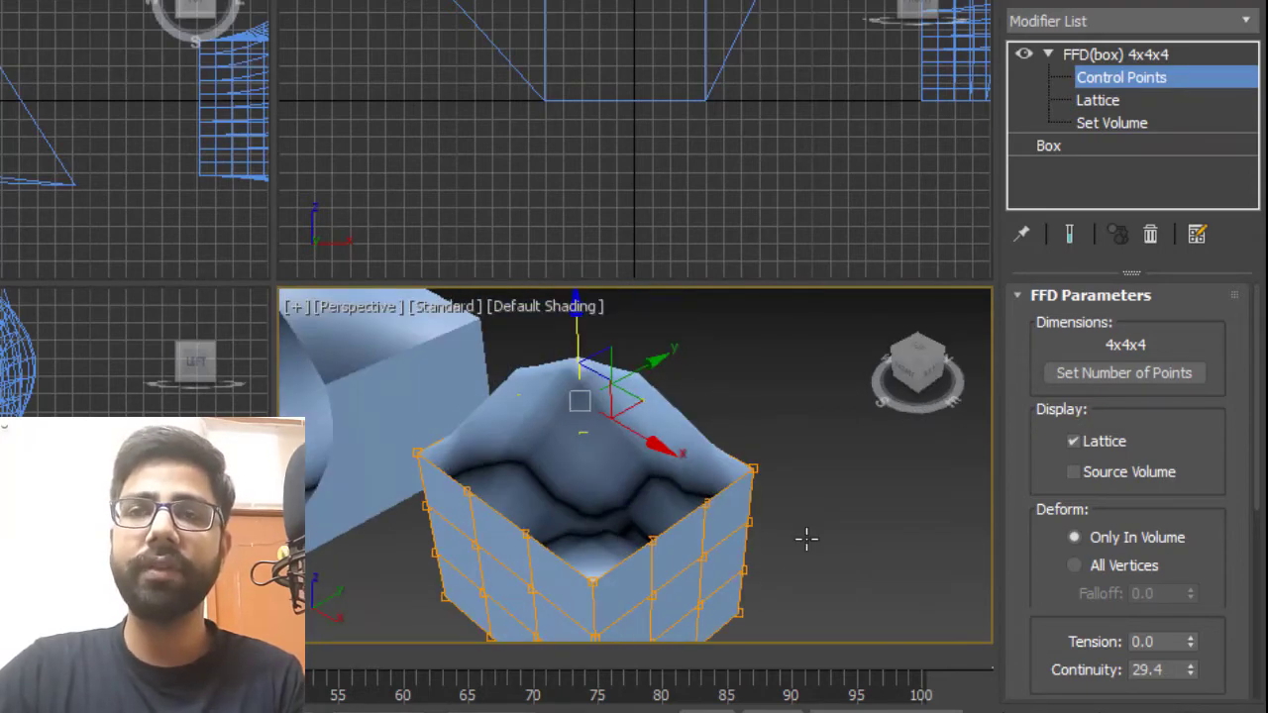
left_click(1090, 101)
middle_click_drag(568, 351, 562, 488, "alt")
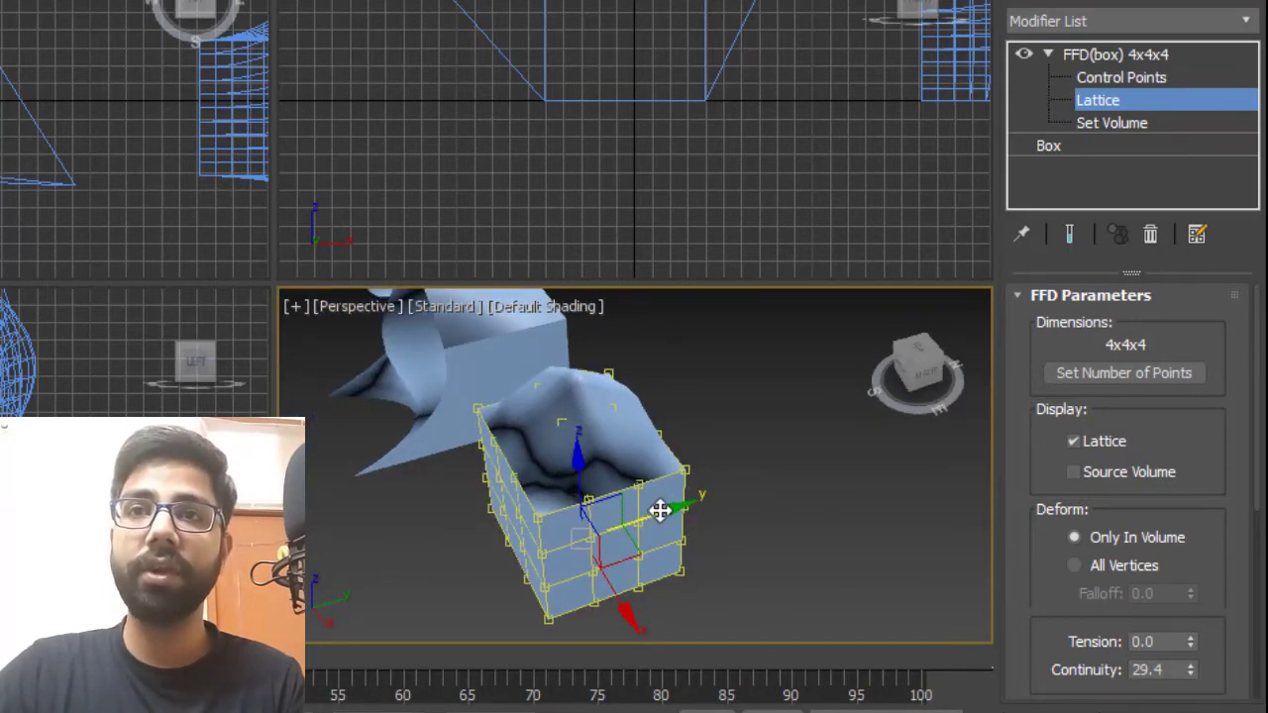
left_click_drag(674, 509, 828, 486)
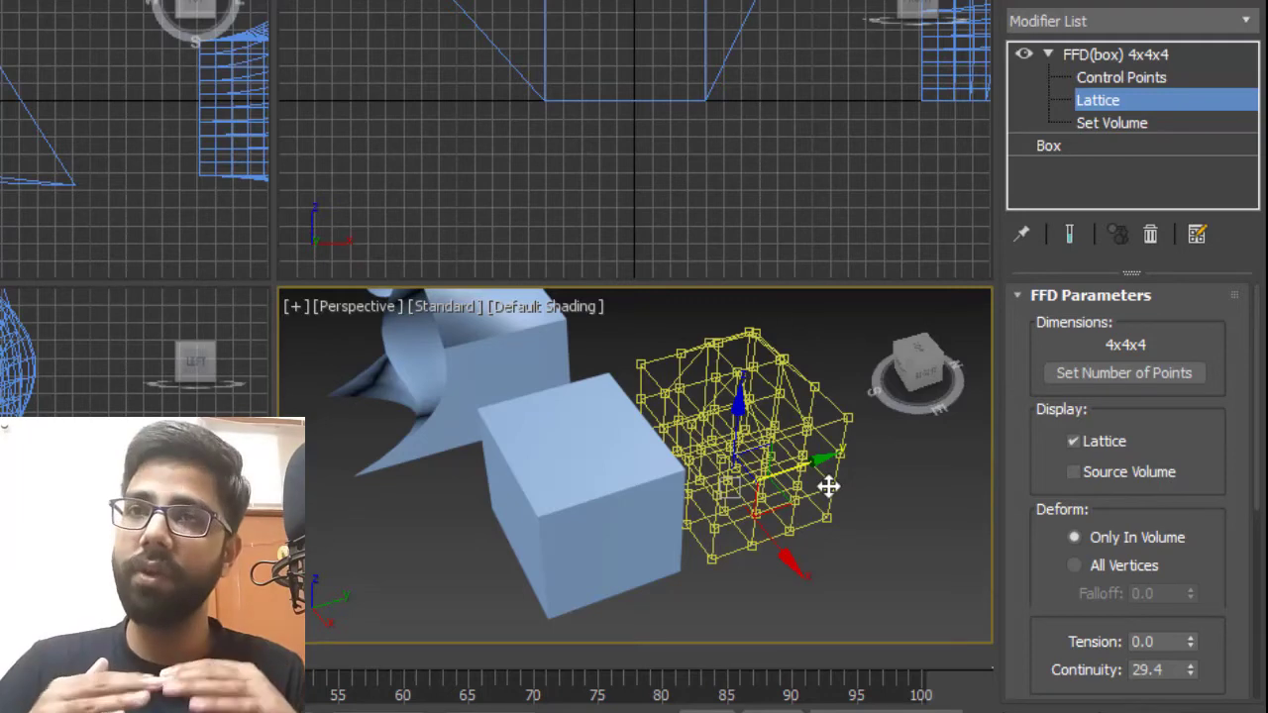
middle_click_drag(702, 489, 673, 478, "alt")
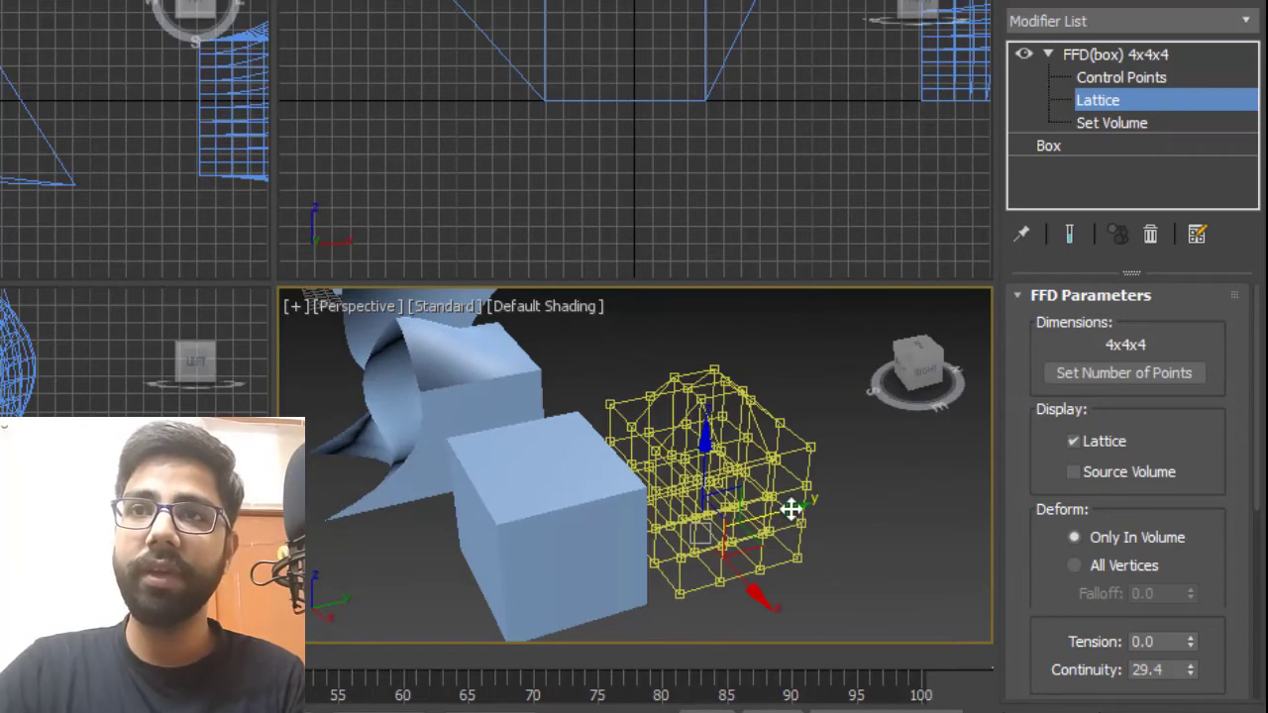
left_click_drag(786, 508, 782, 615)
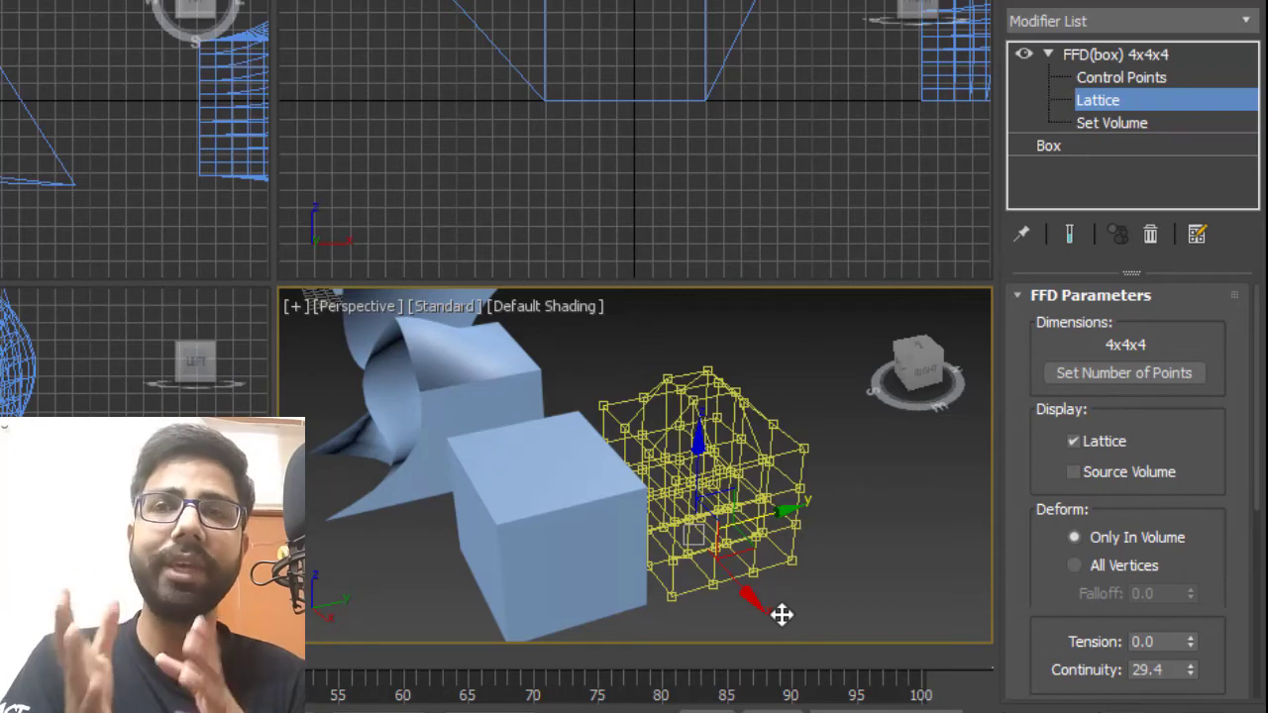
mouse_move(795, 533)
middle_mouse_down("alt")
mouse_move(812, 479)
mouse_move(804, 546)
middle_mouse_up("alt")
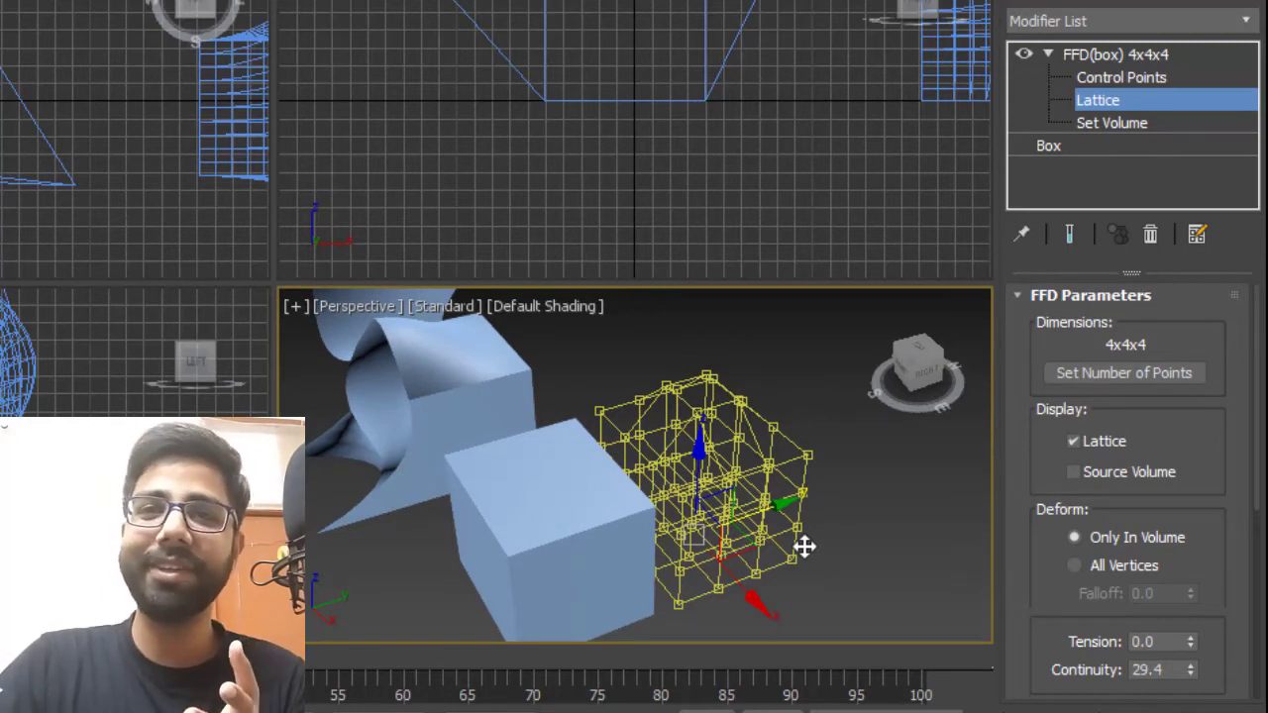
Undo the lattice moves and switch to the Set Volume sub-object level.
left_click(1119, 54)
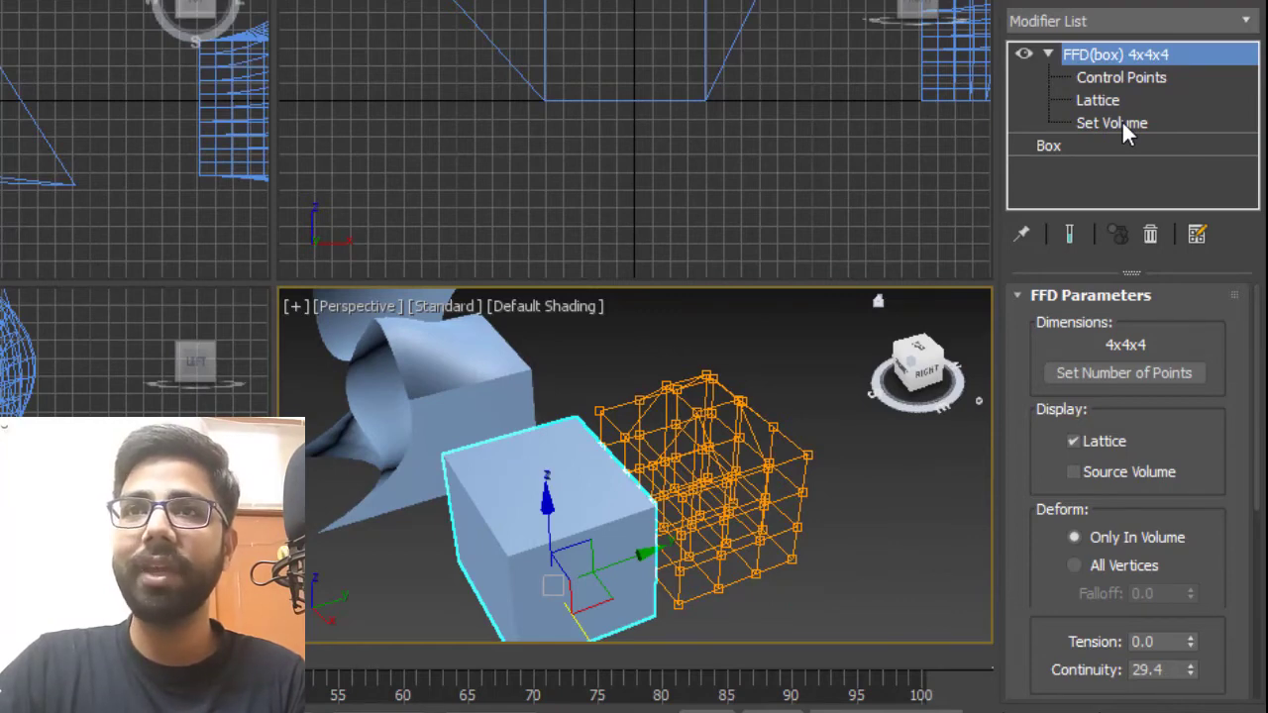
left_click(775, 332)
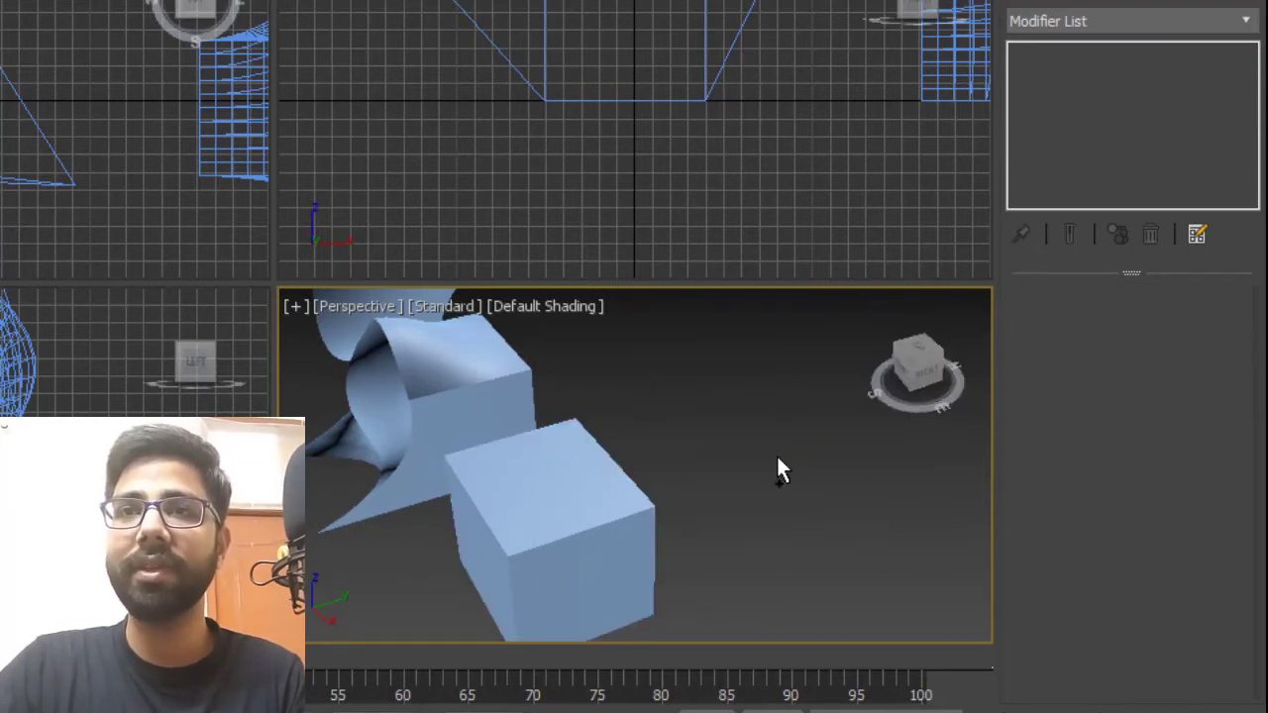
key("ctrl+z")
key("ctrl+z")
key("ctrl+z")
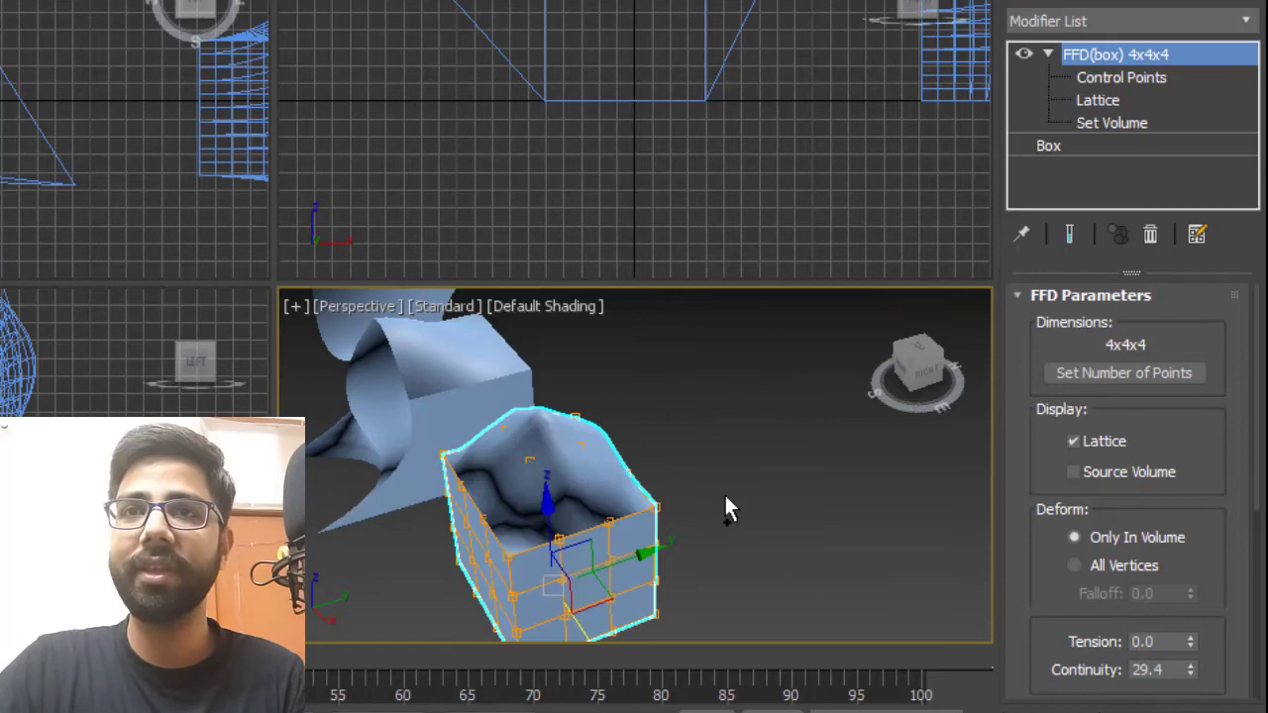
left_click(1113, 122)
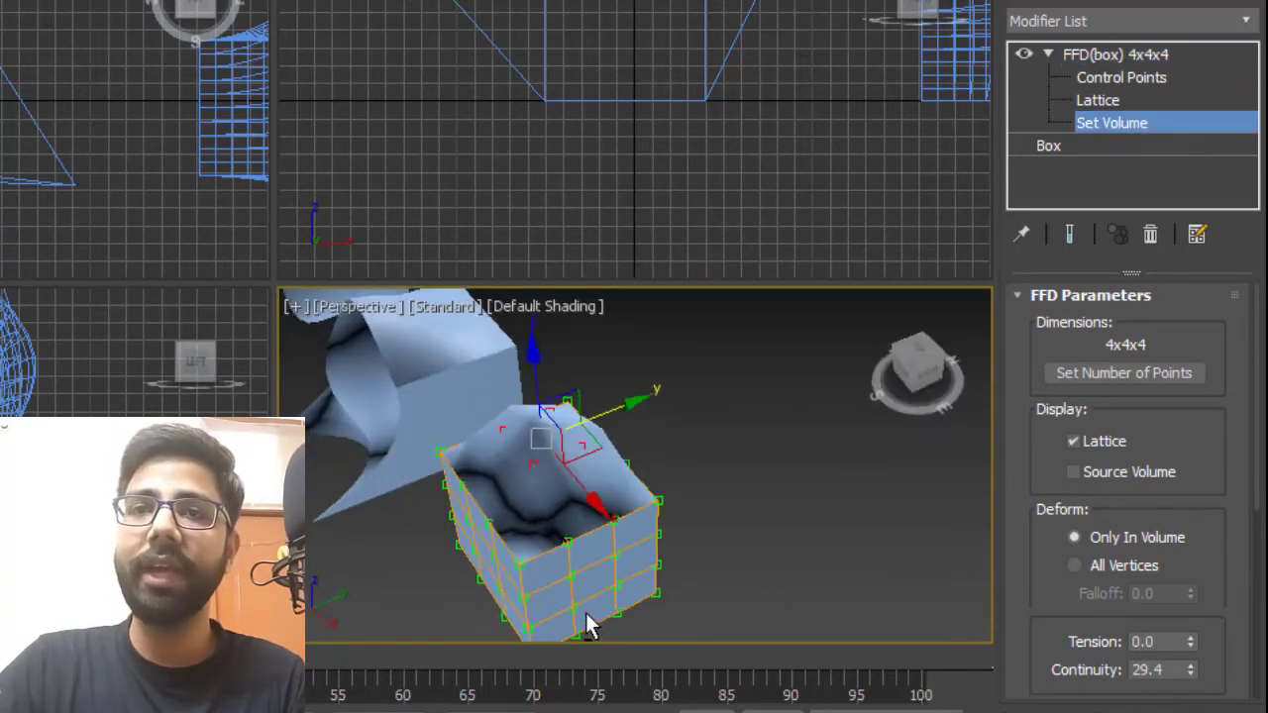
Move the lattice away from the box at the Set Volume sub-object level.
scroll(682, 508, "down", 3)
scroll(634, 574, "up", 4)
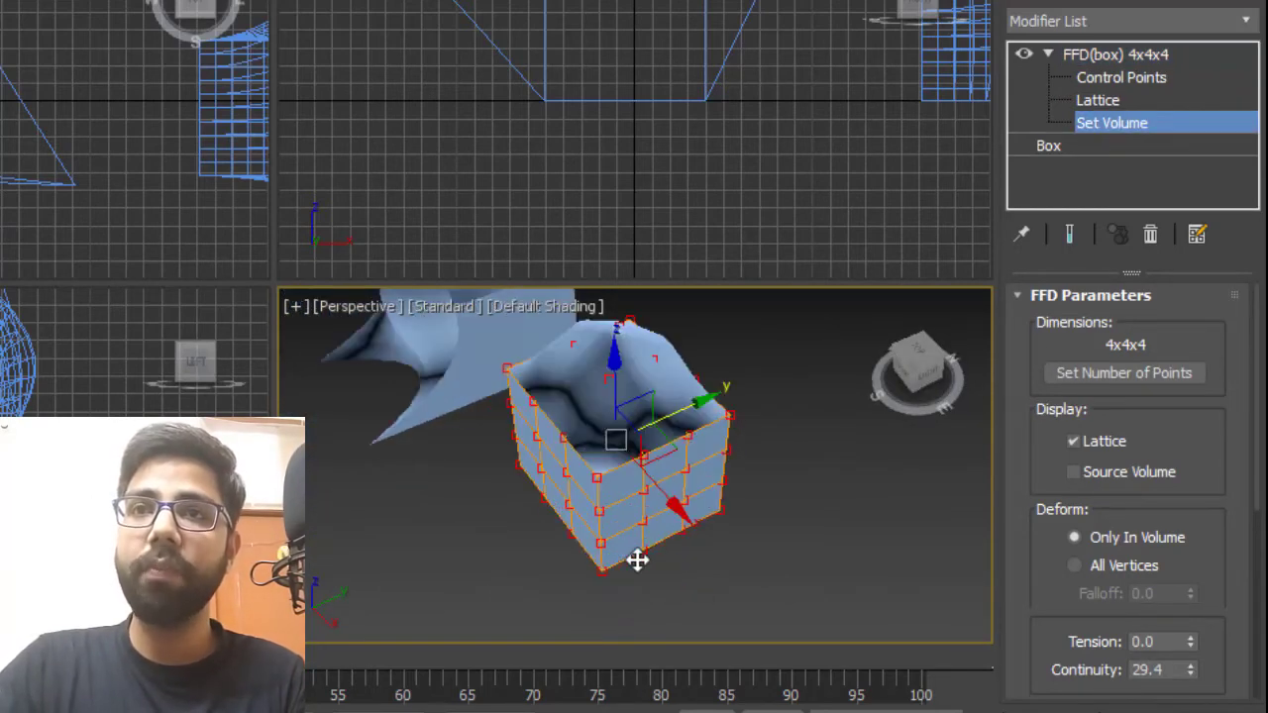
middle_click_drag(637, 557, 594, 543, "alt")
left_click_drag(594, 542, 794, 582)
middle_click_drag(622, 558, 646, 513, "alt")
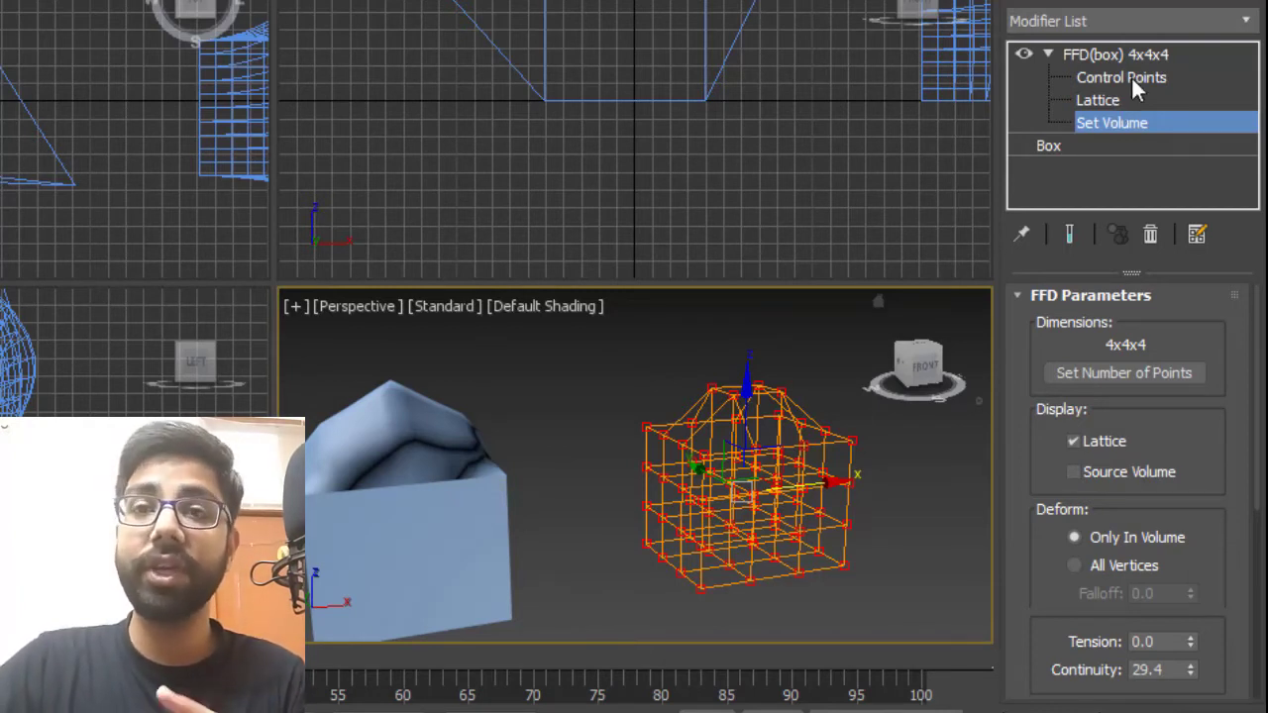
At the Control Points level, select top control points of the detached lattice and move them.
left_click(1129, 77)
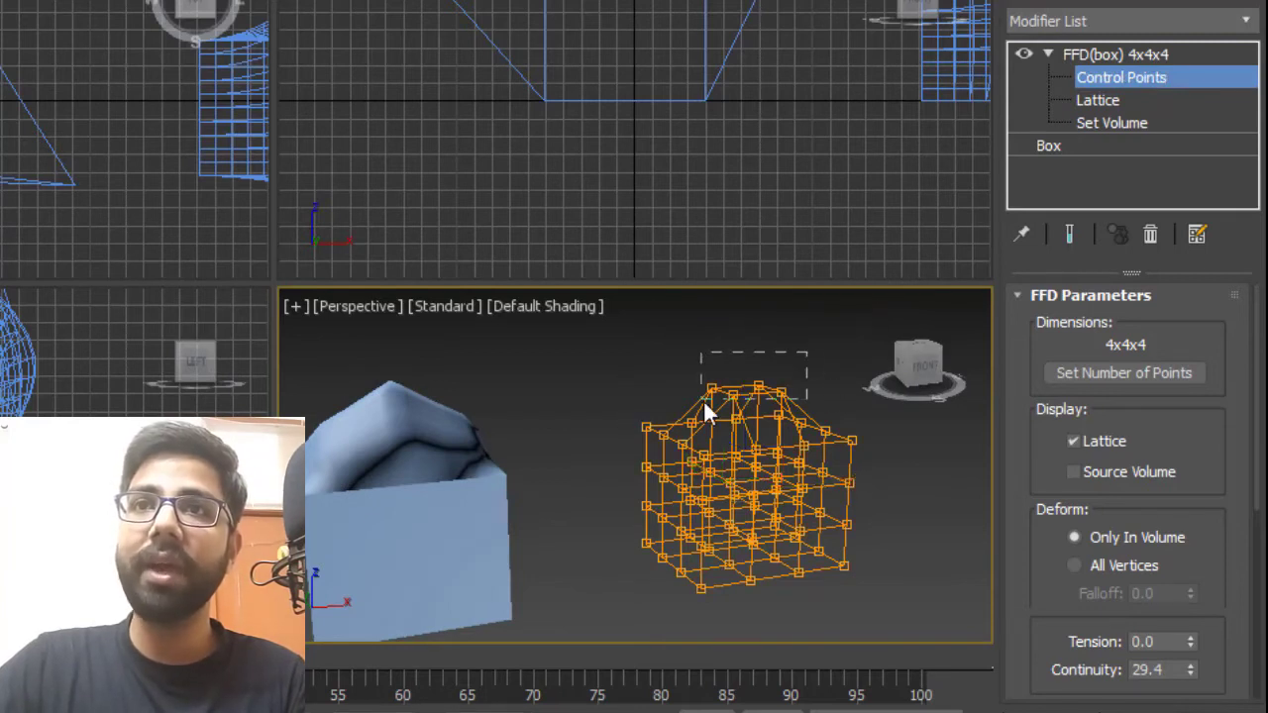
left_click_drag(704, 399, 701, 400)
left_click_drag(745, 317, 845, 281)
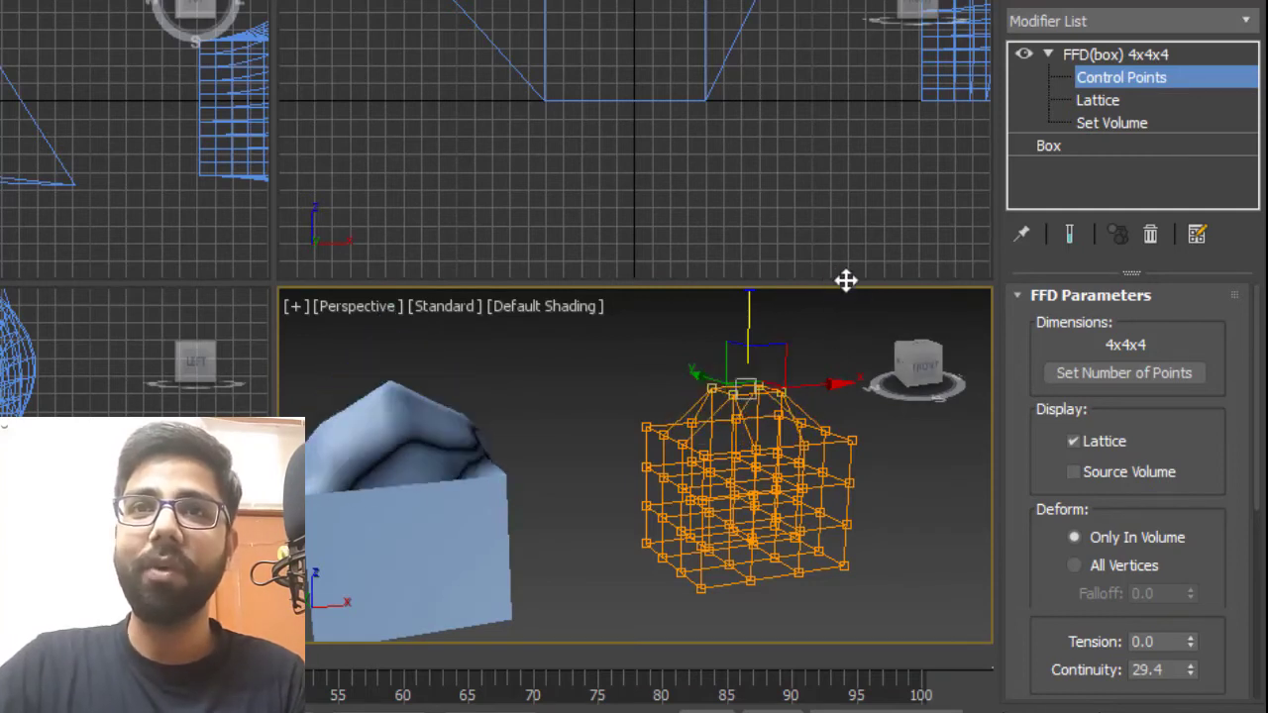
left_click_drag(878, 434, 847, 457)
left_click_drag(864, 434, 838, 387)
right_click(838, 386)
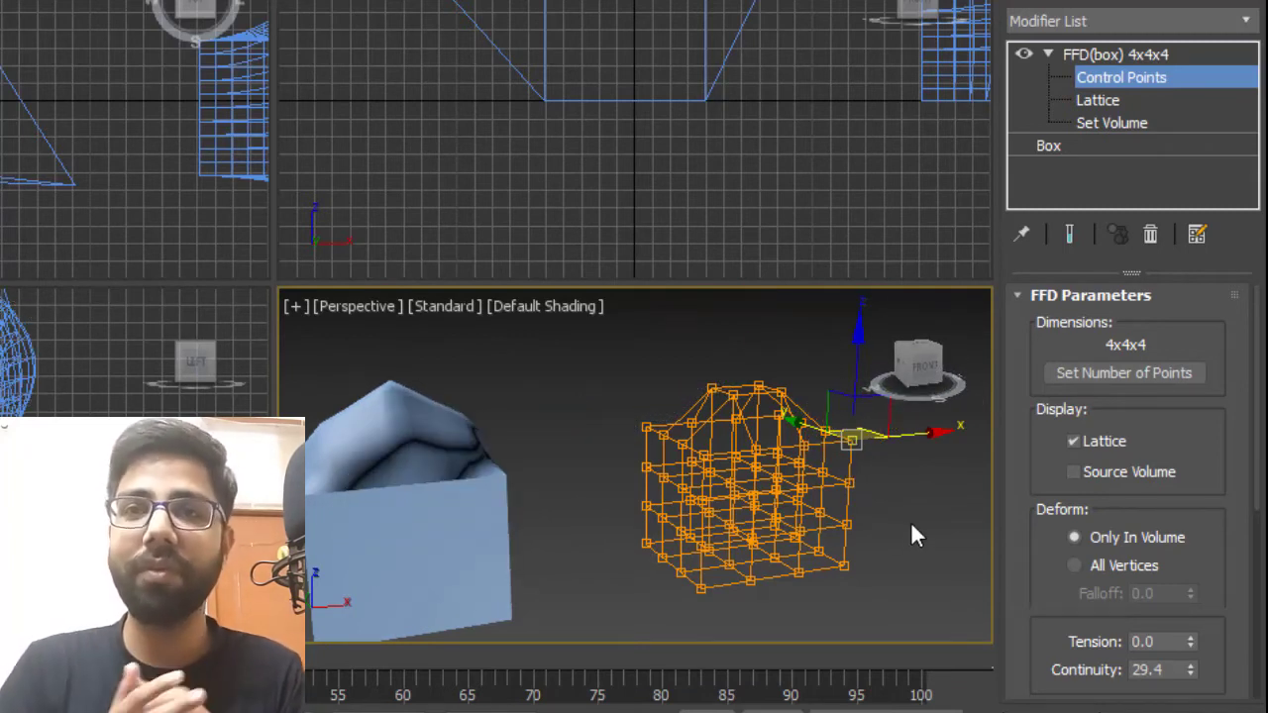
Undo the lattice and control point moves, returning the lattice onto the box.
key("ctrl+z")
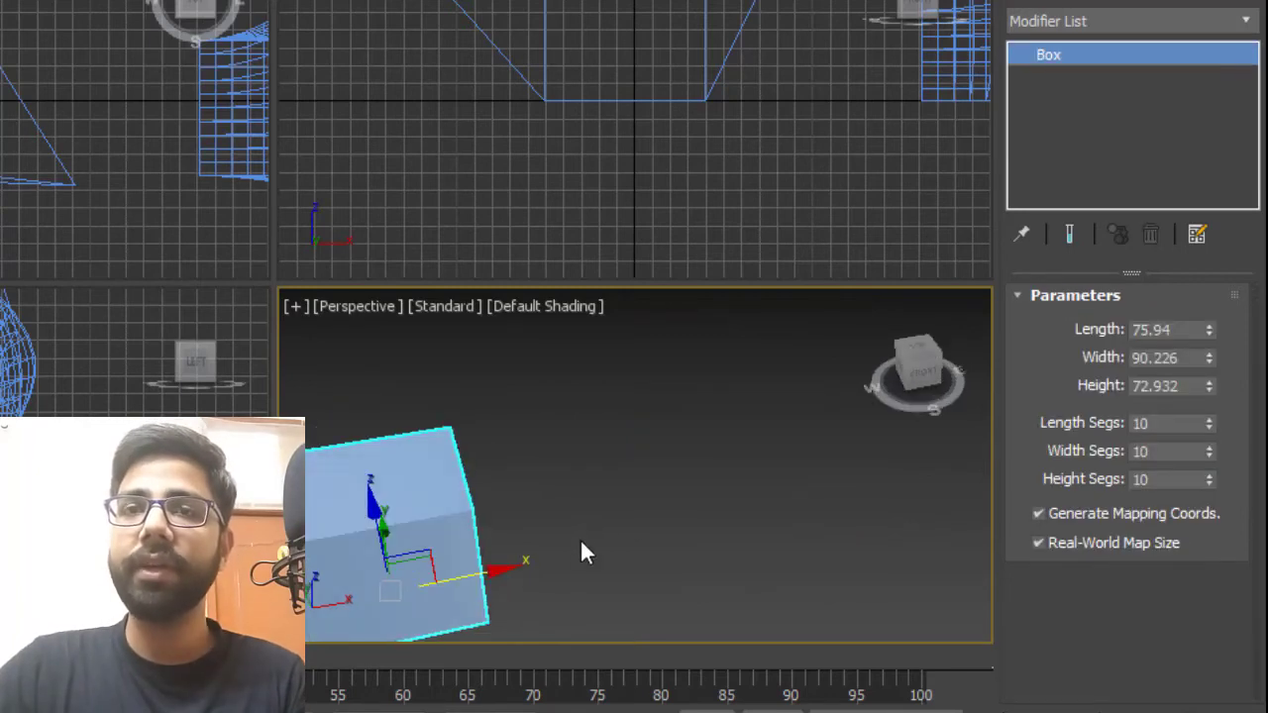
middle_click_drag(580, 537, 662, 478)
key("ctrl+y")
key("ctrl+y")
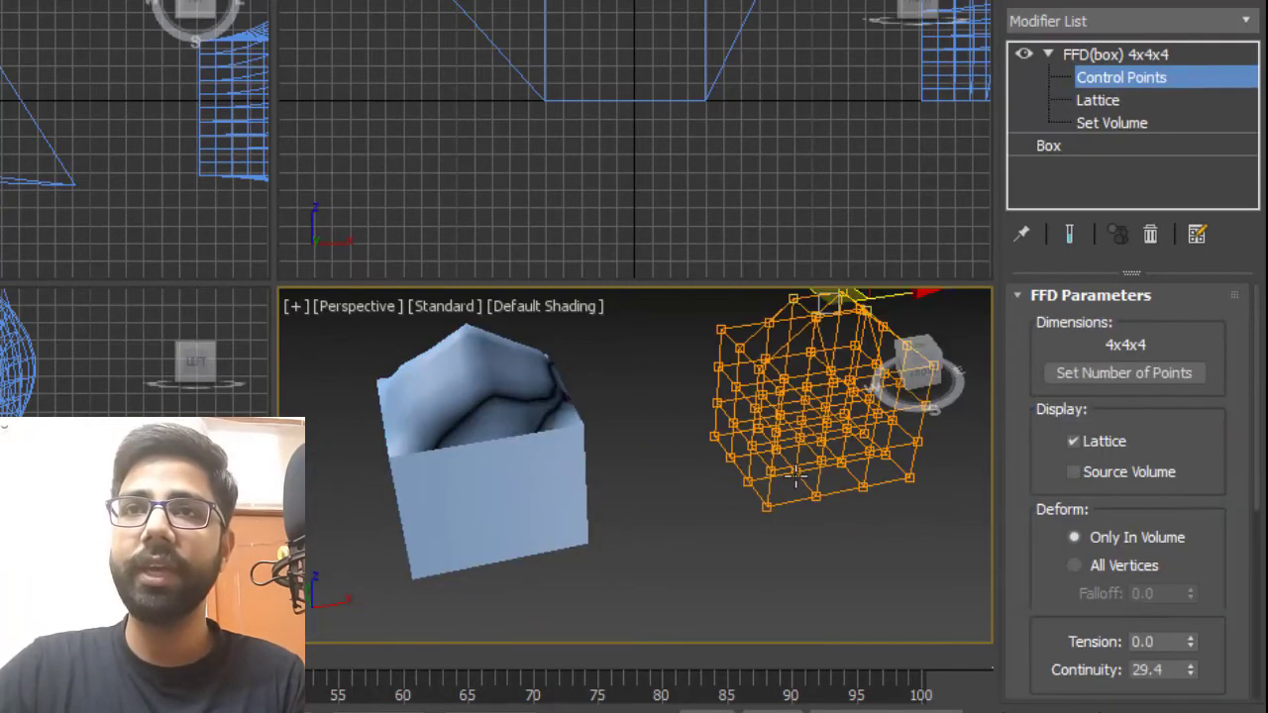
key("ctrl+z")
key("ctrl+z")
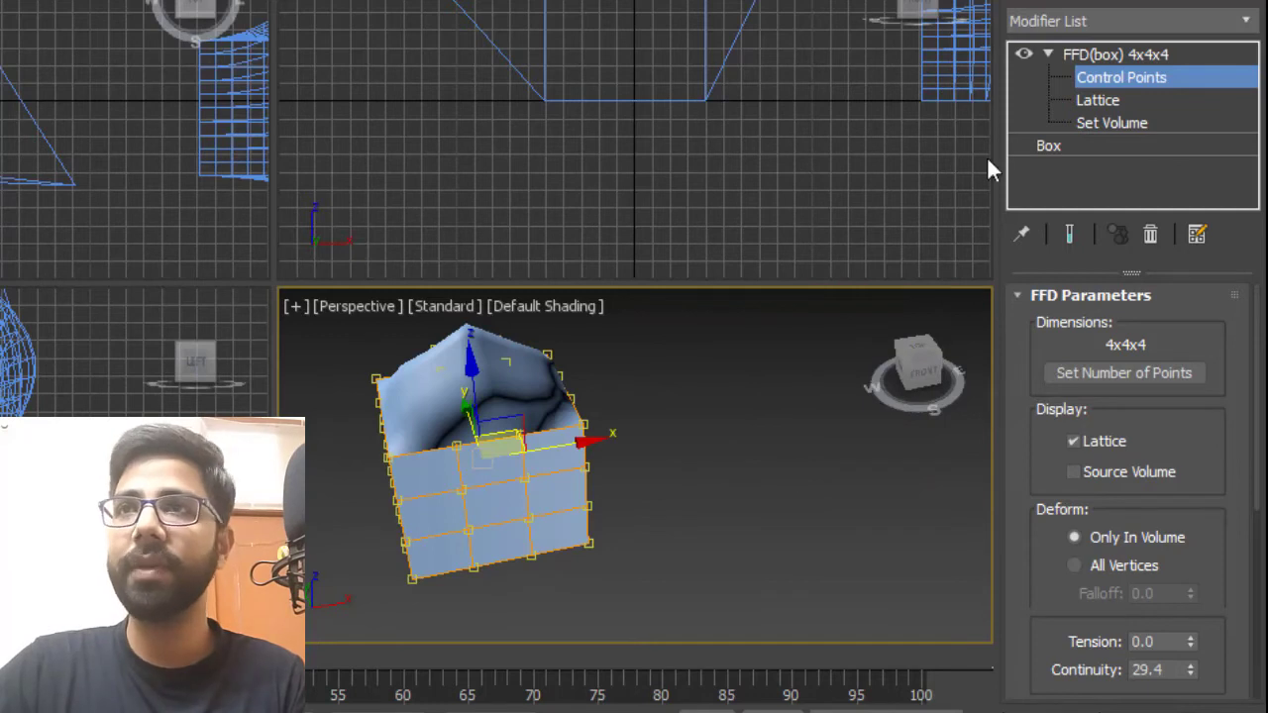
Create a cylinder beside the box with radius about 33.3 and height about 108.4.
left_click(1120, 55)
middle_click_drag(704, 378, 753, 396, "alt")
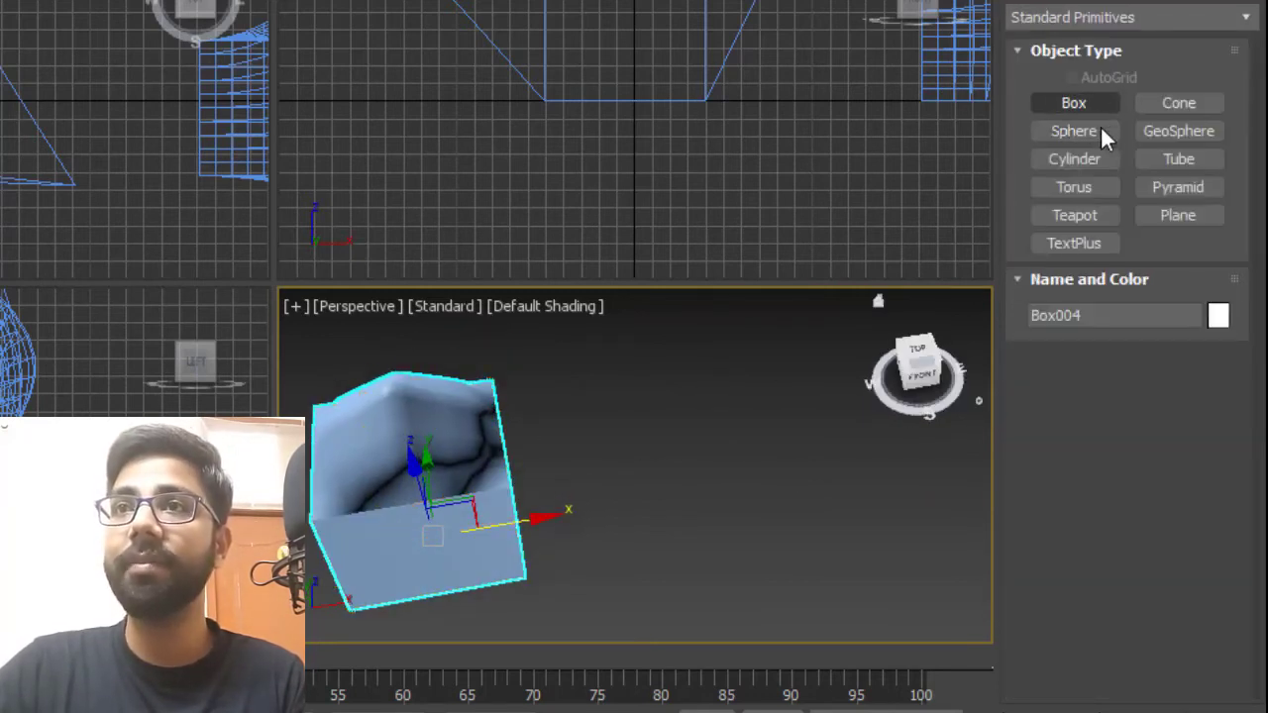
left_click(1075, 158)
left_click_drag(692, 508, 758, 507)
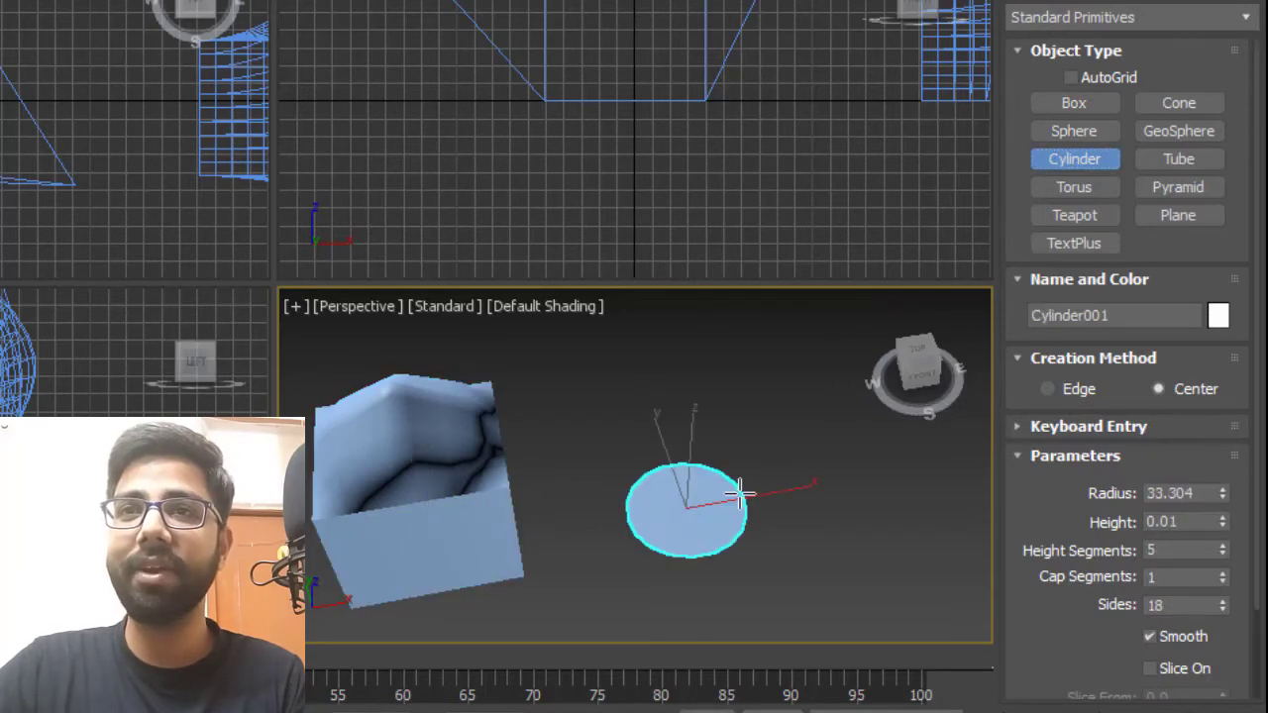
left_click(779, 352)
mouse_move(789, 474)
middle_mouse_down("alt")
mouse_move(806, 415)
mouse_move(757, 447)
middle_mouse_up("alt")
key("F4")
scroll(758, 448, "up", 3)
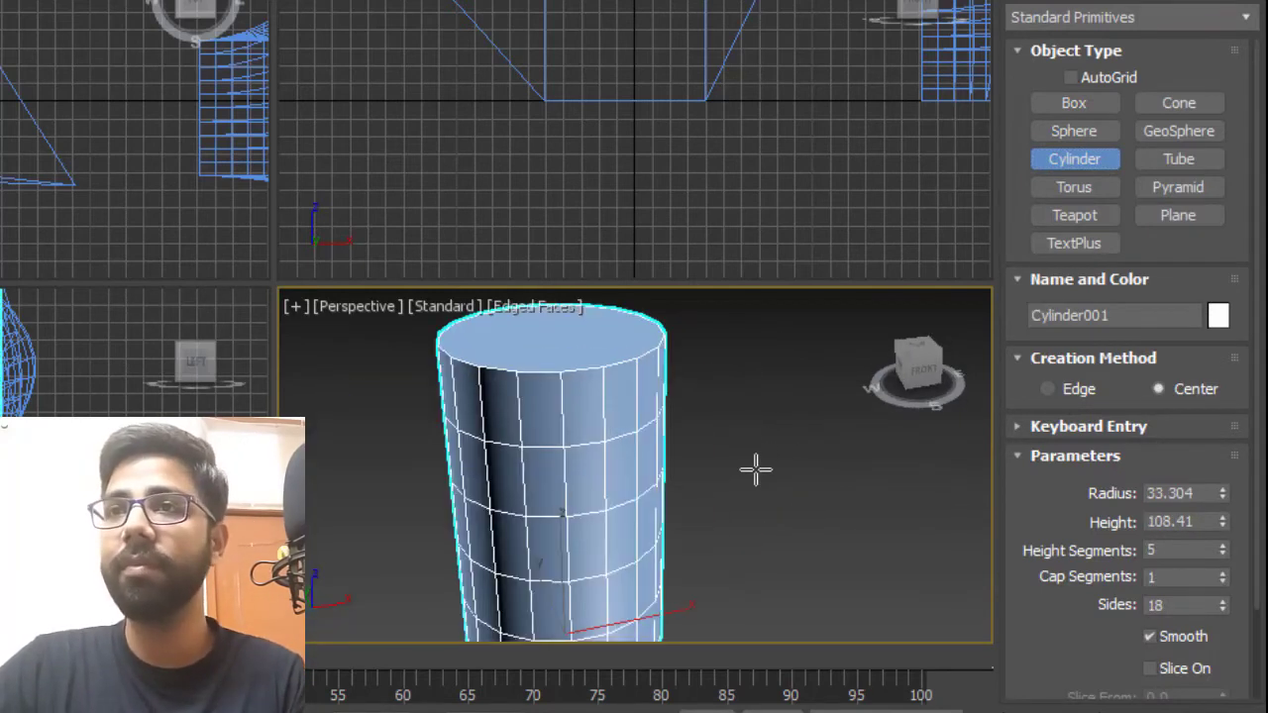
Set the cylinder's height segments to 10, cap segments to 5 and sides to 20.
left_click(1182, 553)
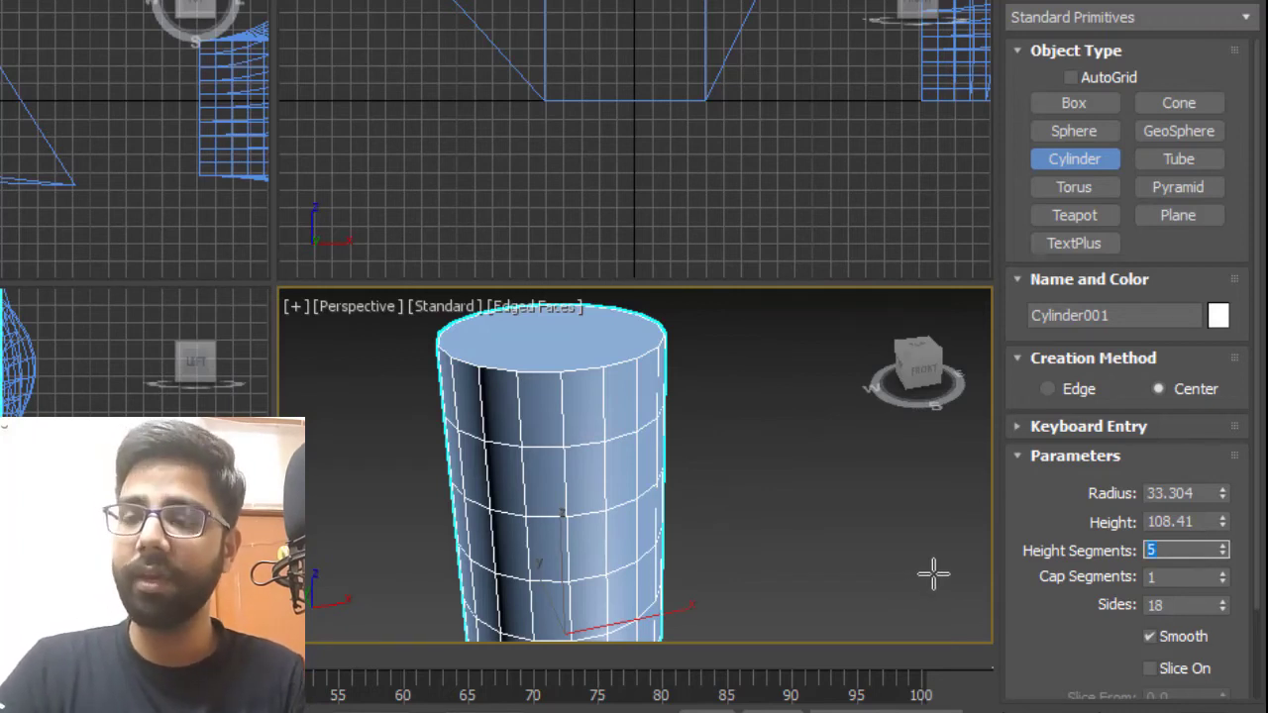
key("Tab")
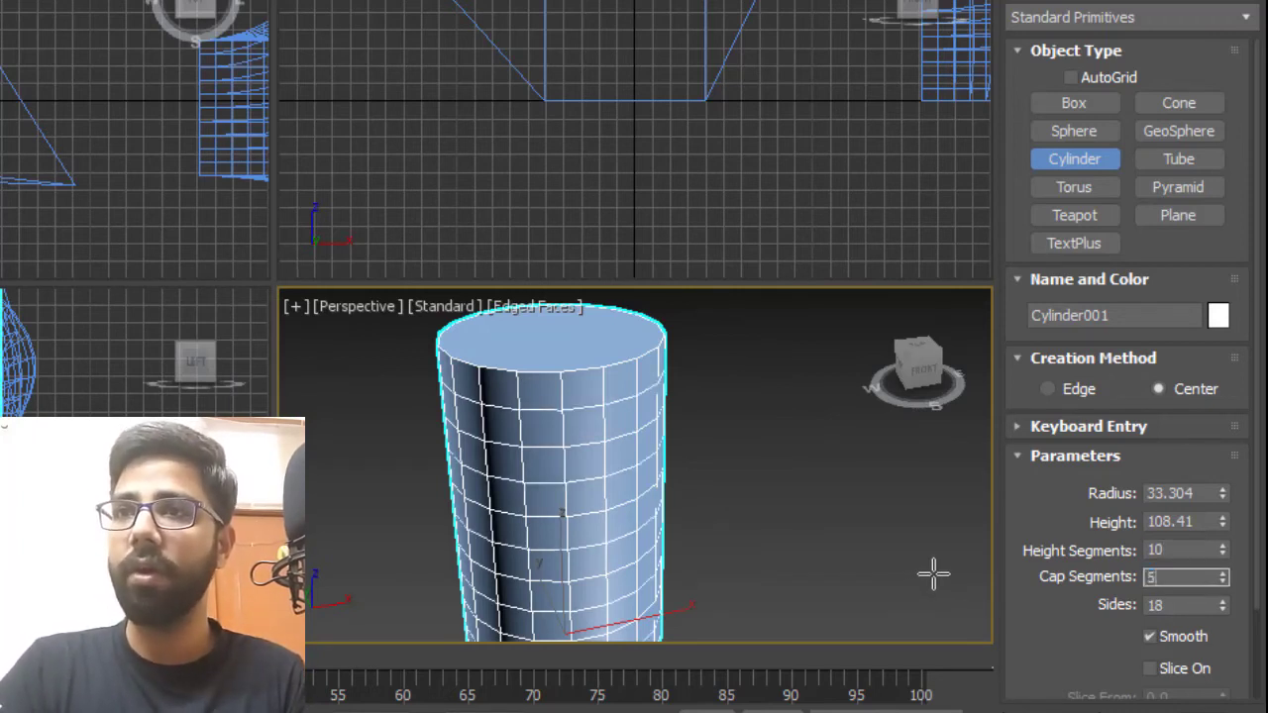
type("5")
key("Tab")
type("20")
key("Return")
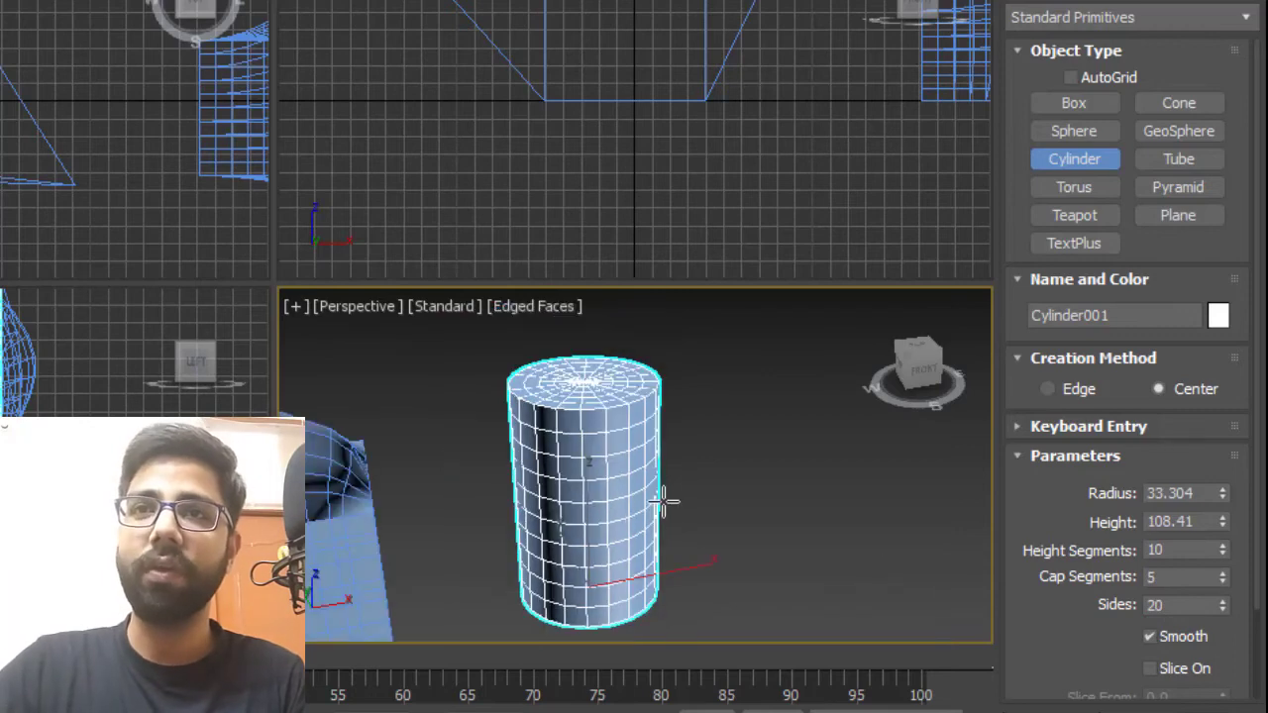
Apply an FFD(cyl) modifier to the cylinder.
scroll(660, 501, "down", 3)
middle_click_drag(669, 525, 683, 502)
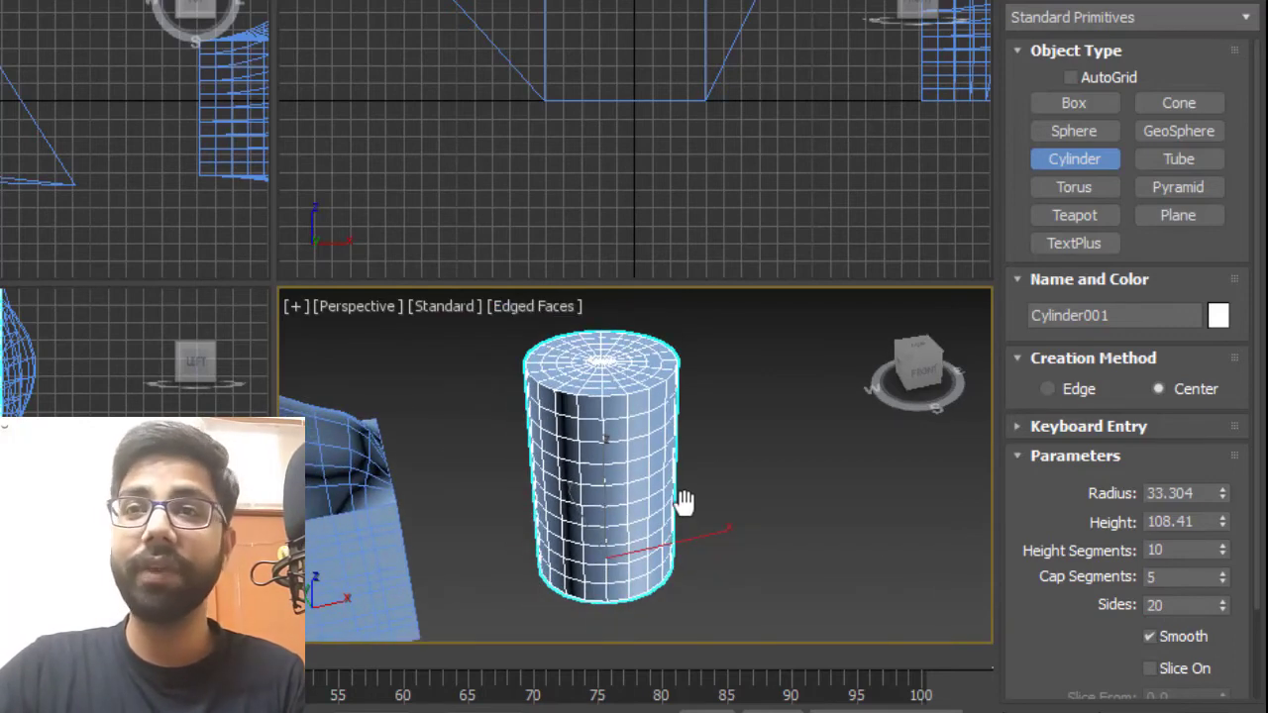
left_click(1064, 0)
left_click(1231, 26)
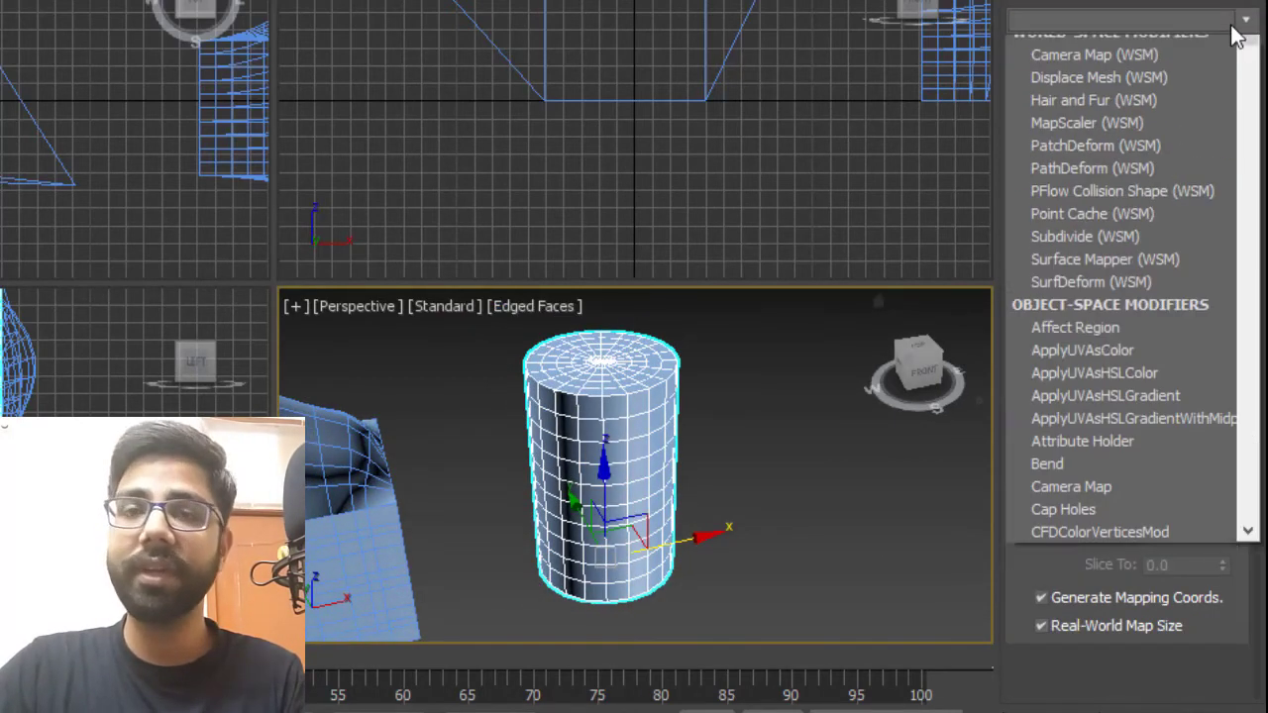
scroll(1232, 26, "down", 1)
key("f")
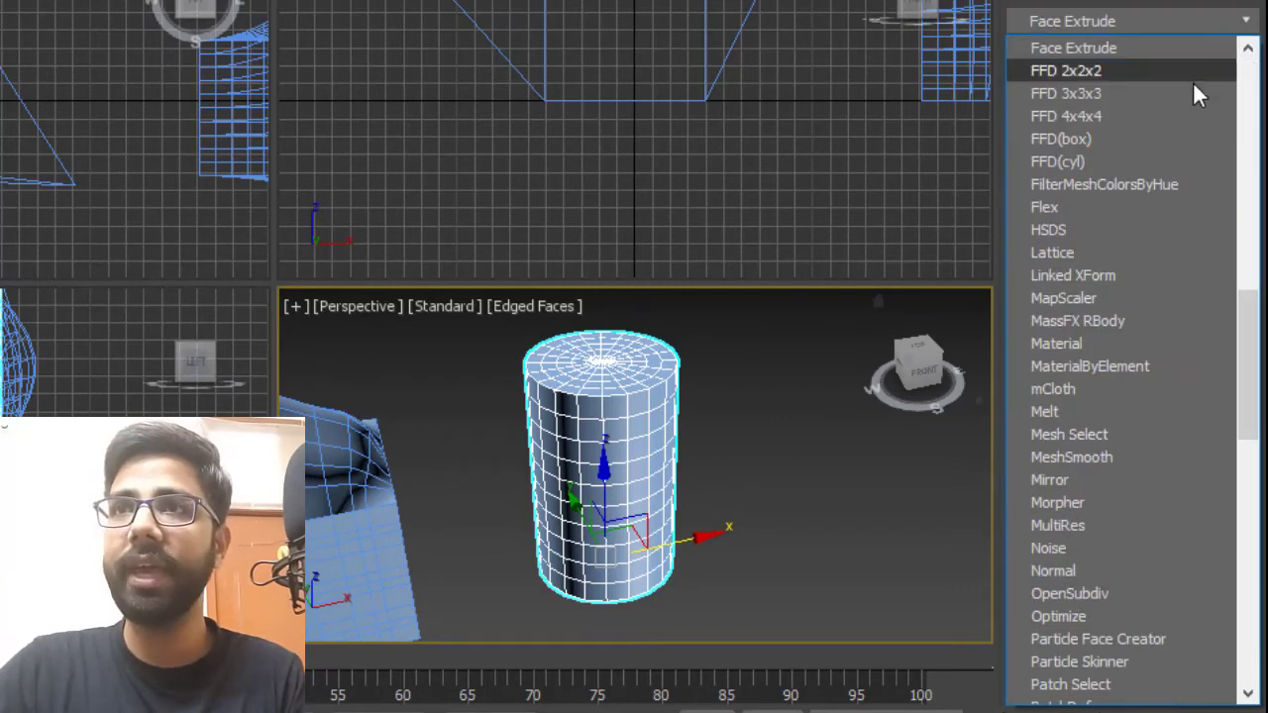
left_click(1137, 158)
mouse_move(630, 466)
middle_mouse_down("alt")
mouse_move(588, 617)
mouse_move(635, 456)
middle_mouse_up("alt")
middle_click_drag(654, 396, 773, 386, "alt")
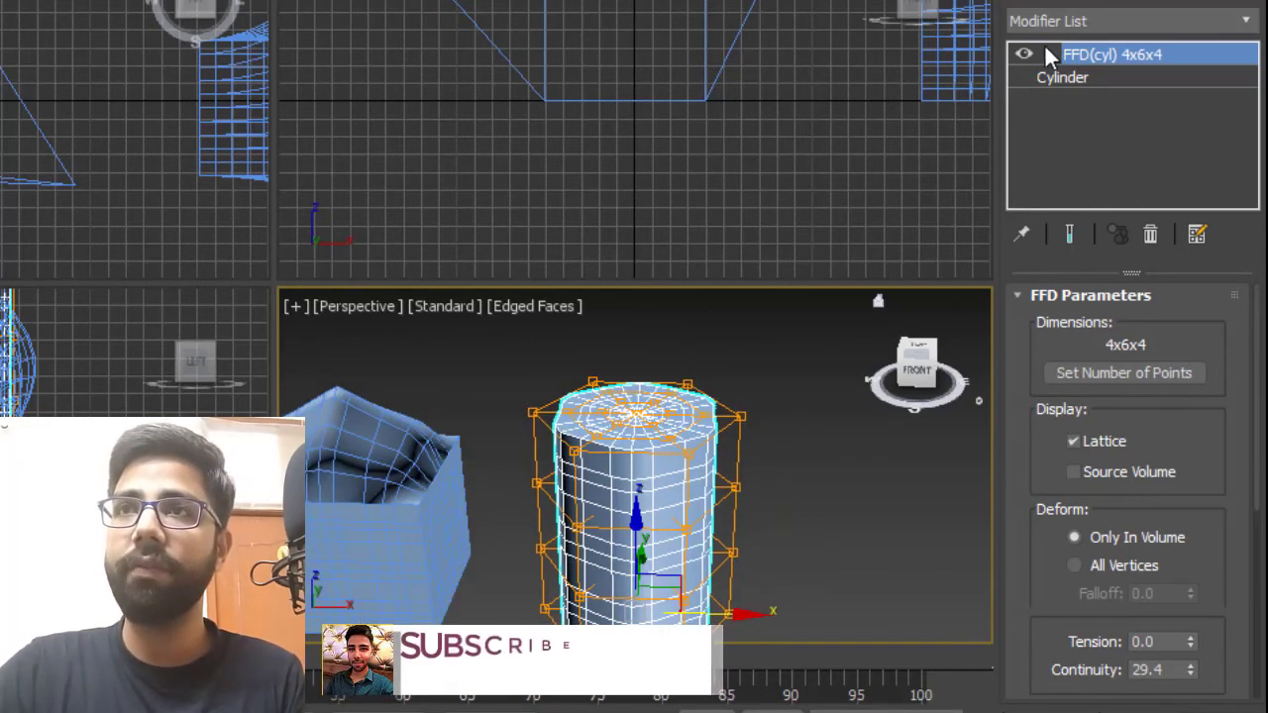
At the Control Points level, select the cylinder's middle rows of control points and scale them outward.
left_click(1047, 54)
left_click(1110, 76)
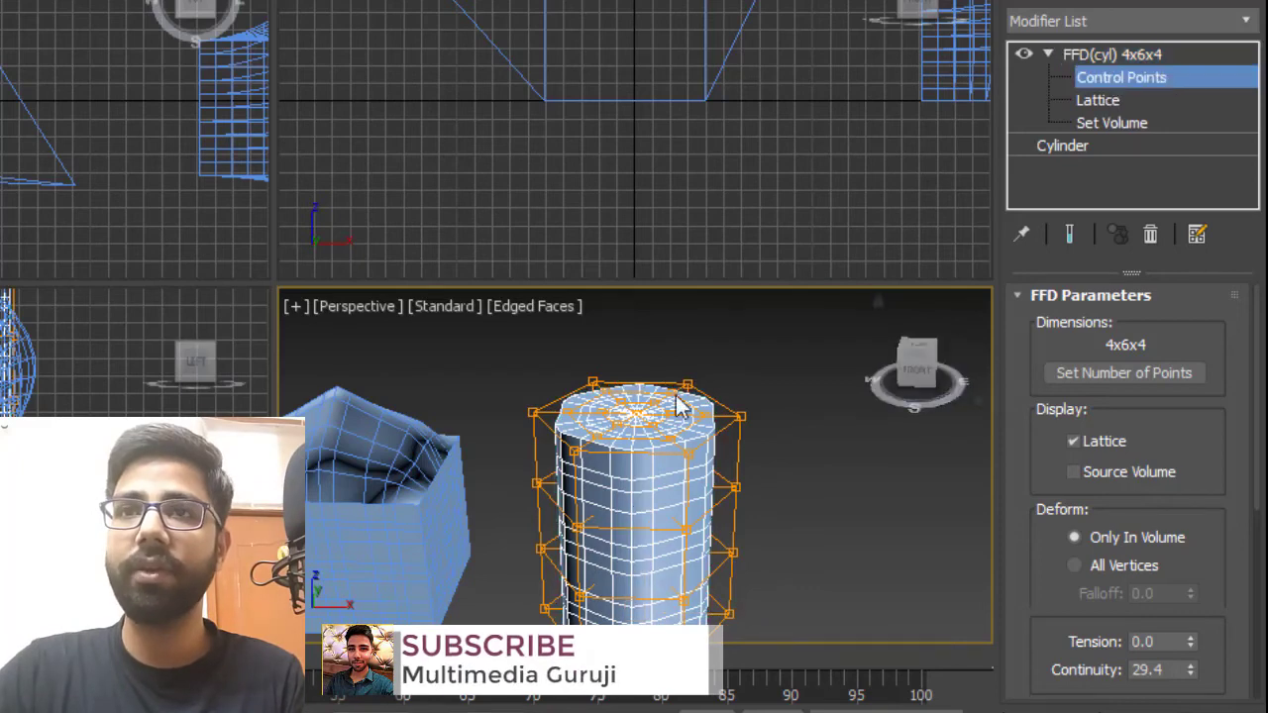
middle_click_drag(650, 517, 650, 495, "alt")
scroll(611, 548, "up", 3)
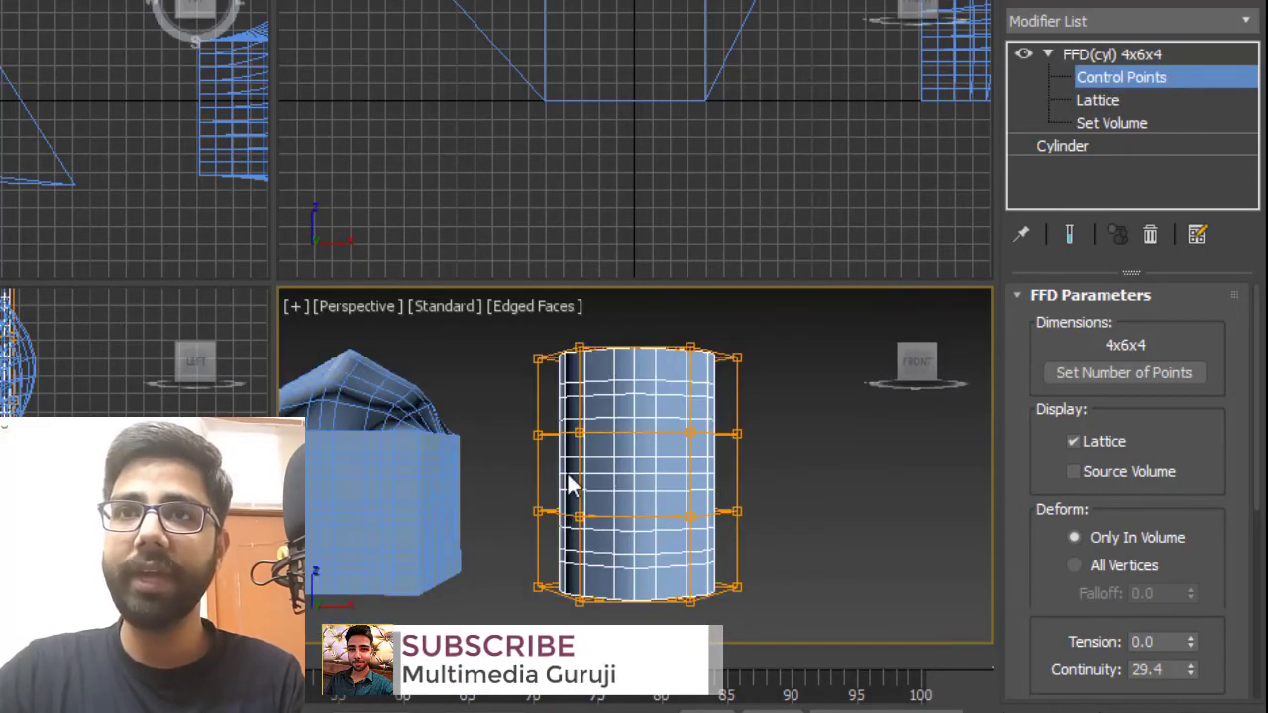
left_click_drag(503, 400, 777, 544)
key("e")
key("r")
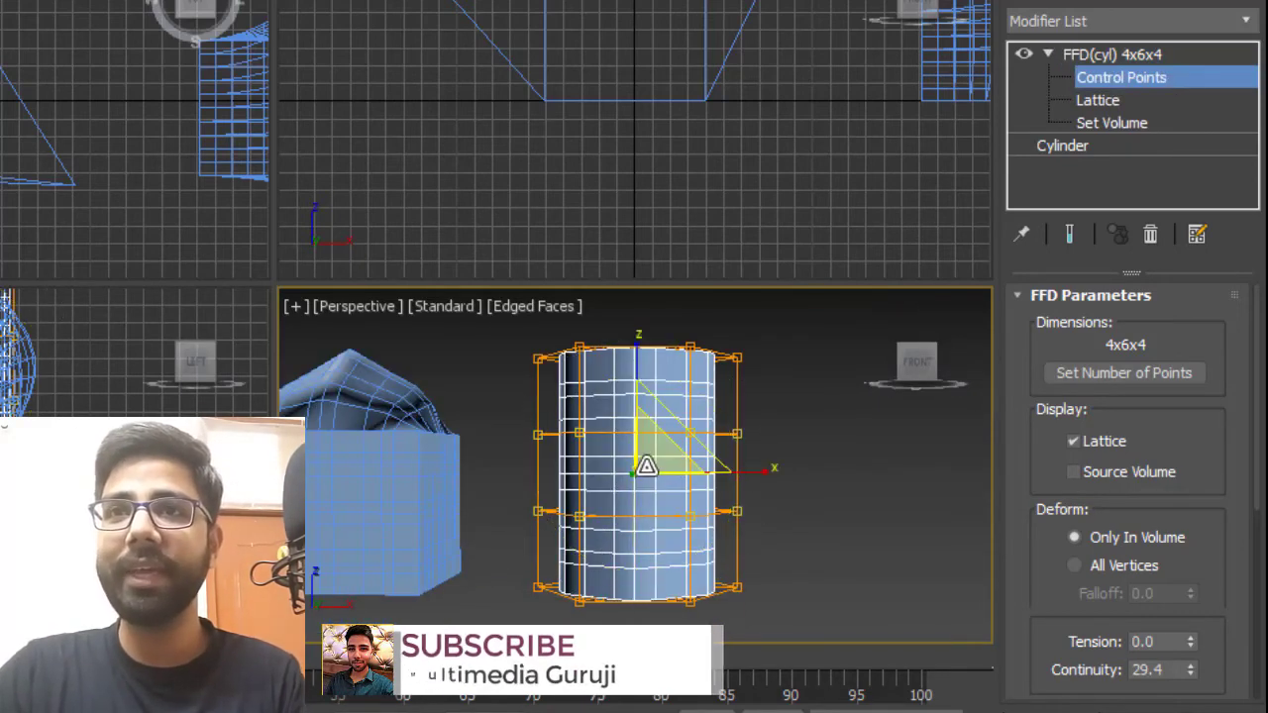
left_click_drag(653, 446, 802, 381)
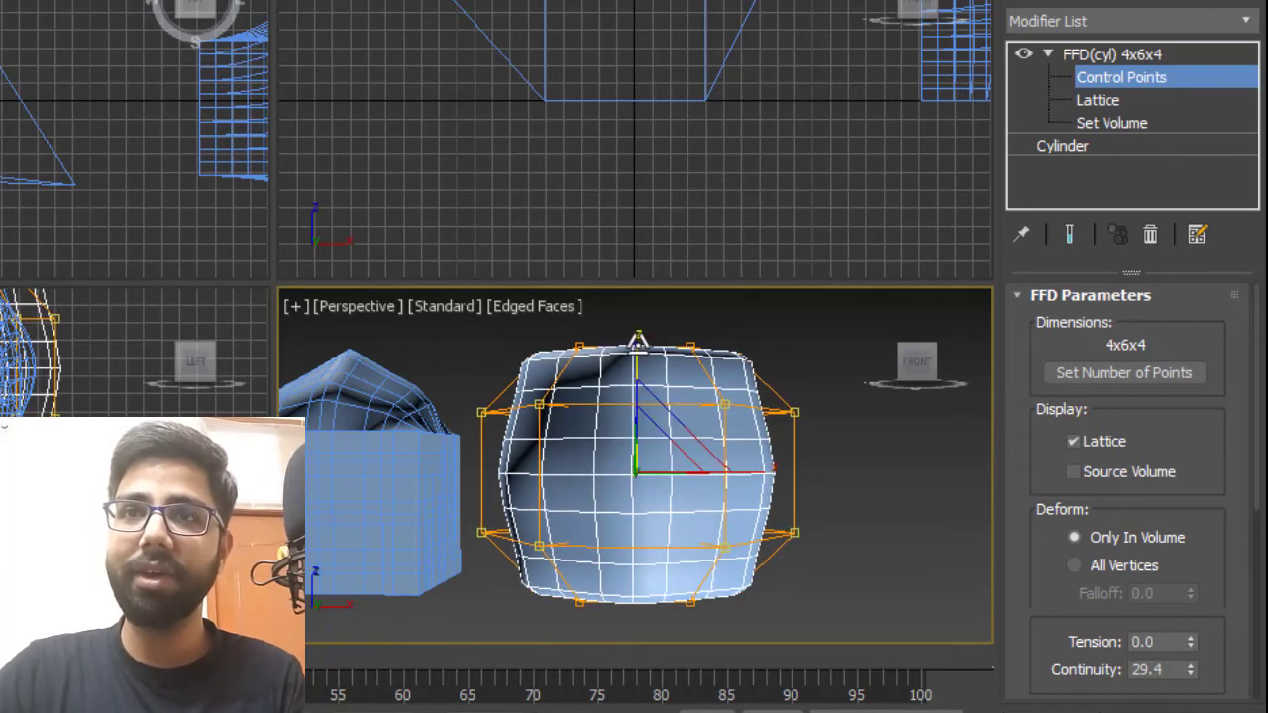
Select the centre control point on the cylinder's top and move it downward to make a dent.
left_click_drag(638, 340, 644, 426)
middle_click_drag(785, 384, 758, 435, "alt")
scroll(662, 395, "up", 3)
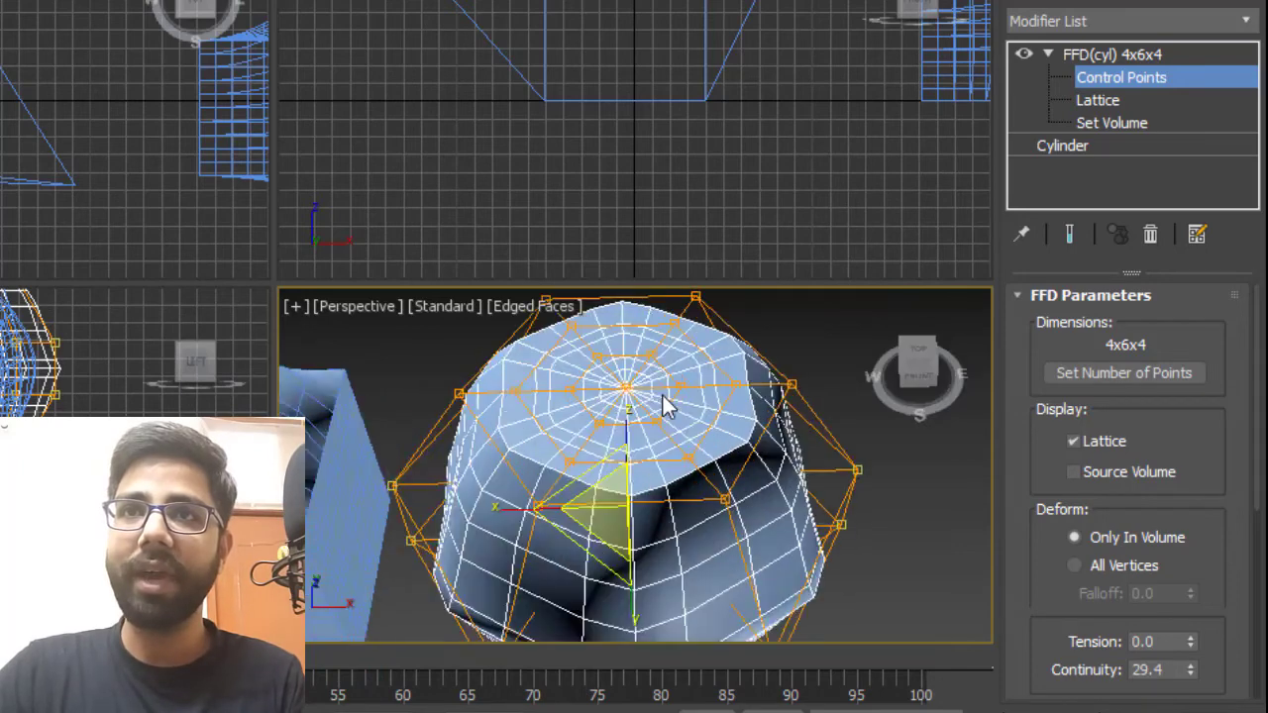
scroll(663, 395, "up", 3)
mouse_move(618, 396)
middle_mouse_down("alt")
mouse_move(619, 476)
mouse_move(619, 384)
middle_mouse_up("alt")
scroll(622, 500, "down", 4)
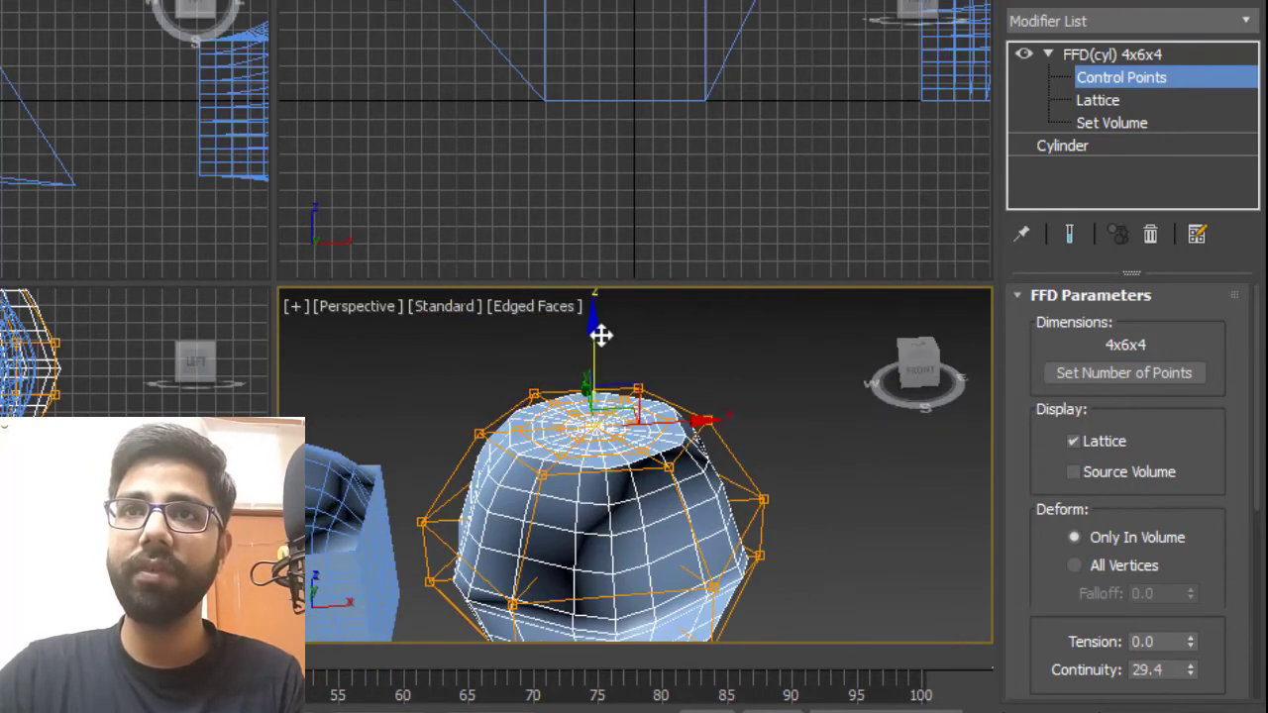
left_click_drag(601, 335, 621, 409)
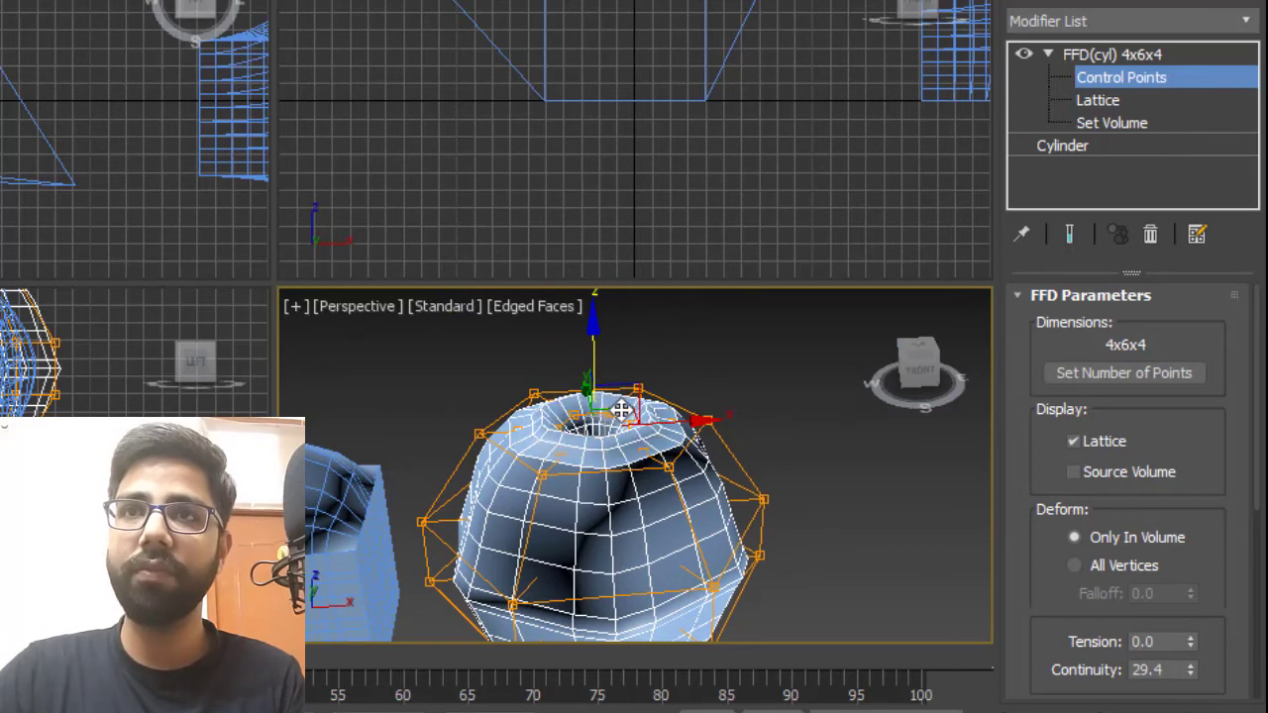
Leave the sub-object level, deselect, and examine the deformed cylinder from different angles.
left_click(1126, 99)
left_click(1126, 99)
left_click(739, 526)
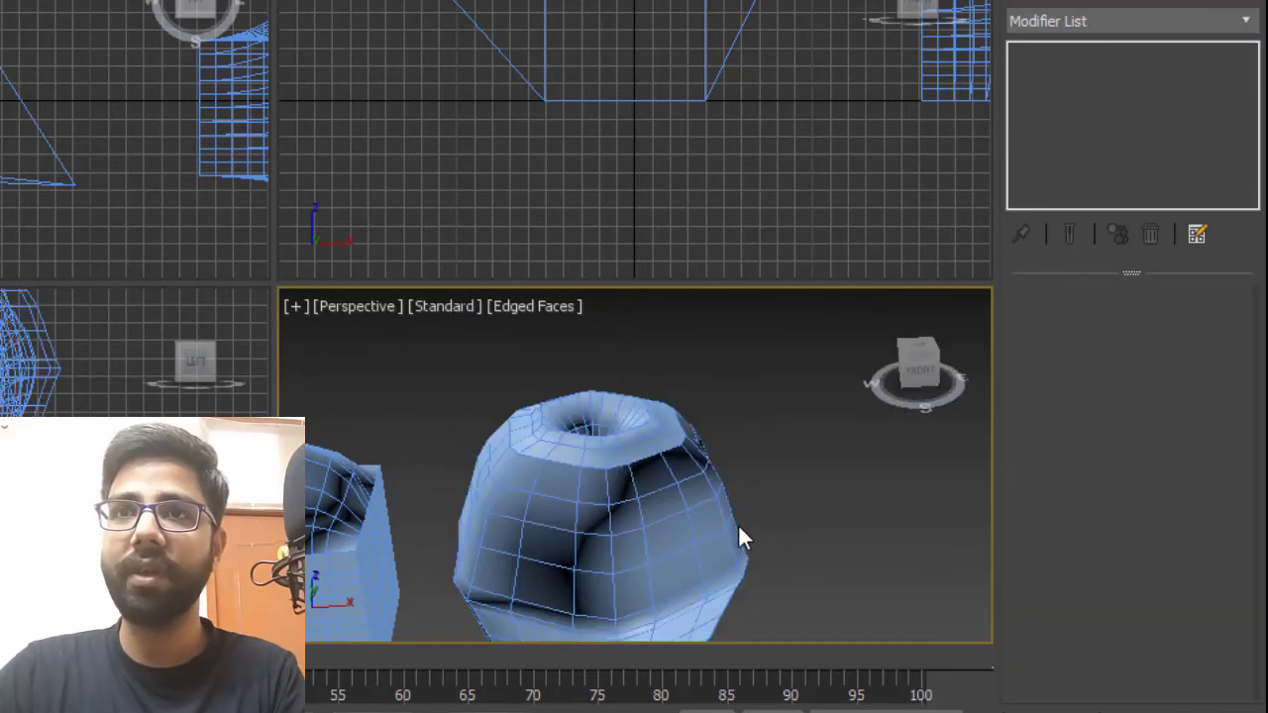
mouse_move(739, 535)
middle_mouse_down()
mouse_move(742, 513)
mouse_move(767, 608)
mouse_move(613, 460)
mouse_move(258, 450)
mouse_move(670, 504)
mouse_move(677, 436)
mouse_move(673, 481)
middle_mouse_up()
key("F4")
scroll(758, 520, "down", 3)
left_click(664, 480)
left_click(678, 514)
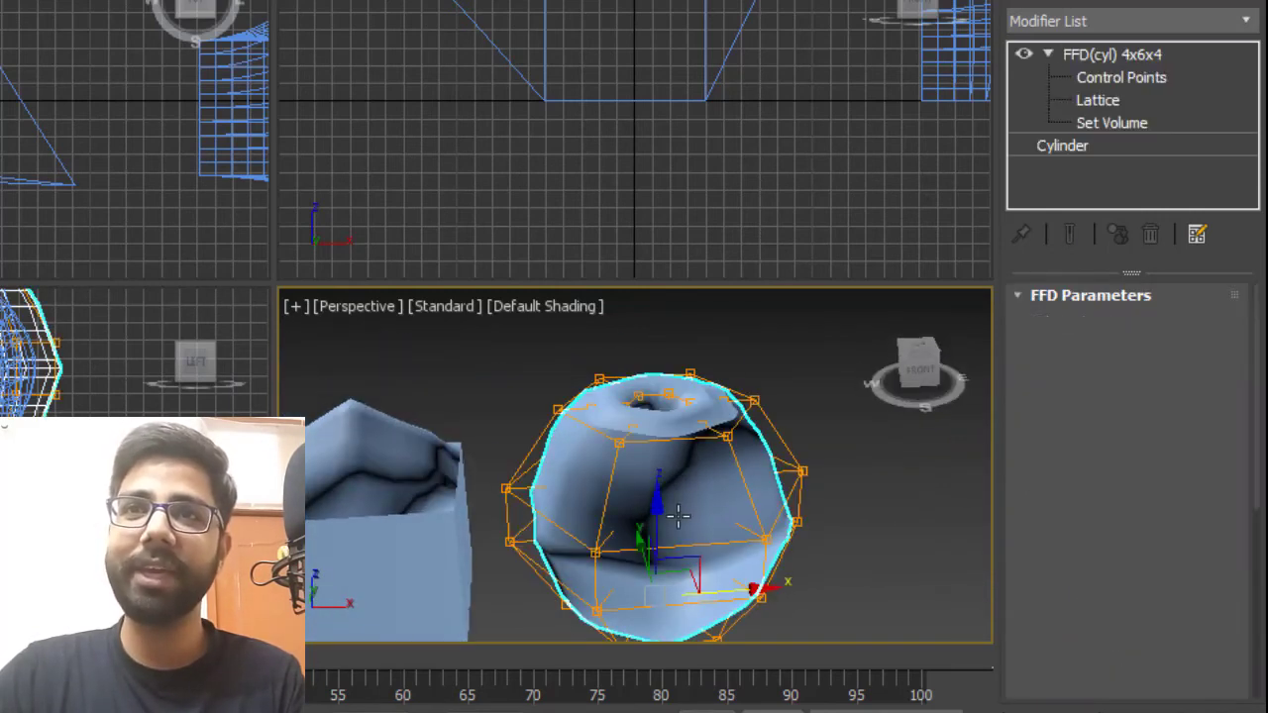
left_click(880, 485)
scroll(626, 442, "down", 3)
middle_click_drag(636, 486, 776, 470)
middle_click_drag(690, 495, 826, 498, "alt")
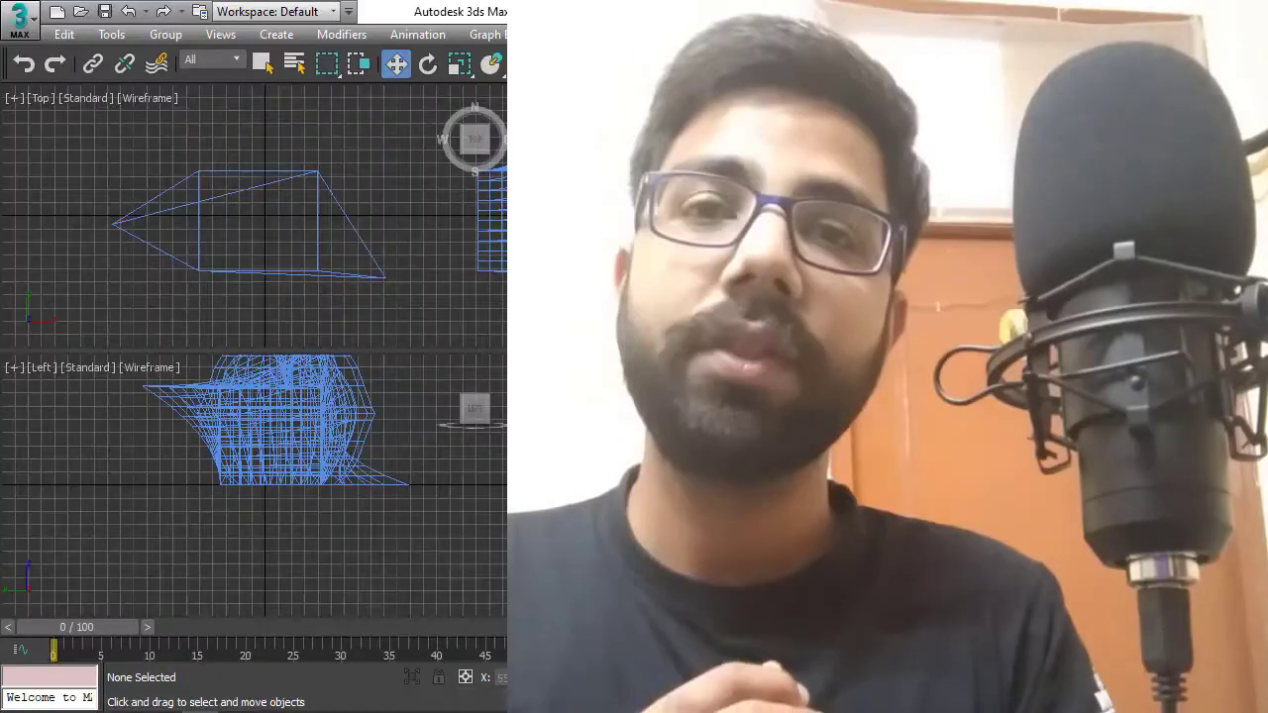